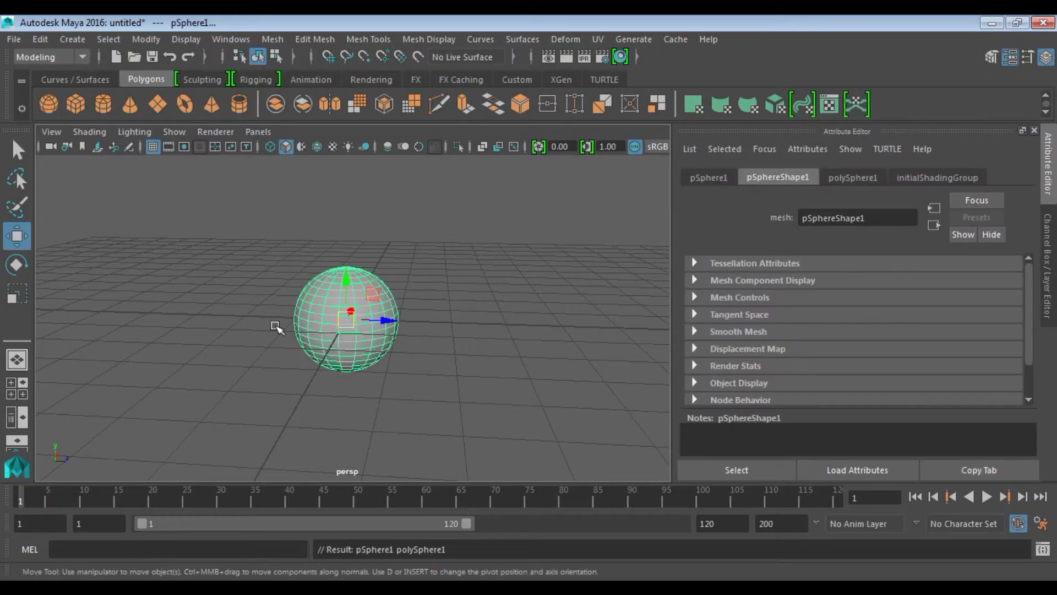
Step: Dolly the perspective view in on the new default polySphere1
mouse_move(278, 326)
right_mouse_down("alt")
mouse_move(444, 325)
mouse_move(498, 313)
right_mouse_up("alt")
Step: Soft-select a side vertex, widen the falloff and test-bulge the sphere, then undo back to round
right_click_drag(413, 272, 434, 267)
left_click(433, 265)
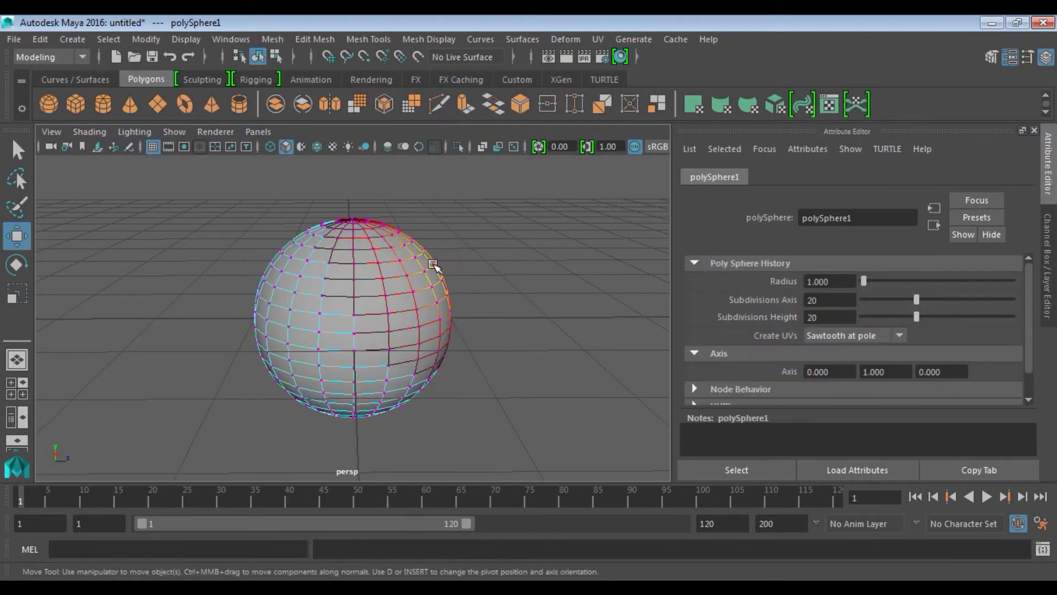
middle_click_drag(432, 265, 472, 265)
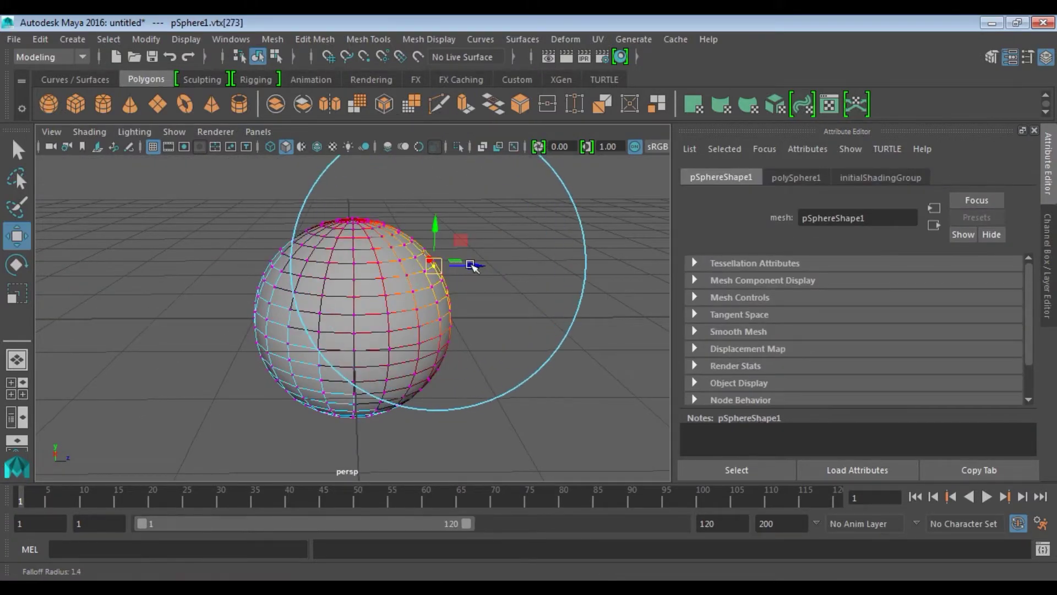
mouse_move(467, 265)
left_mouse_down()
mouse_move(504, 268)
mouse_move(437, 300)
left_mouse_up()
key("ctrl+z")
left_click(273, 371)
mouse_move(274, 371)
left_mouse_down("alt")
mouse_move(436, 323)
mouse_move(335, 358)
mouse_move(310, 353)
left_mouse_up("alt")
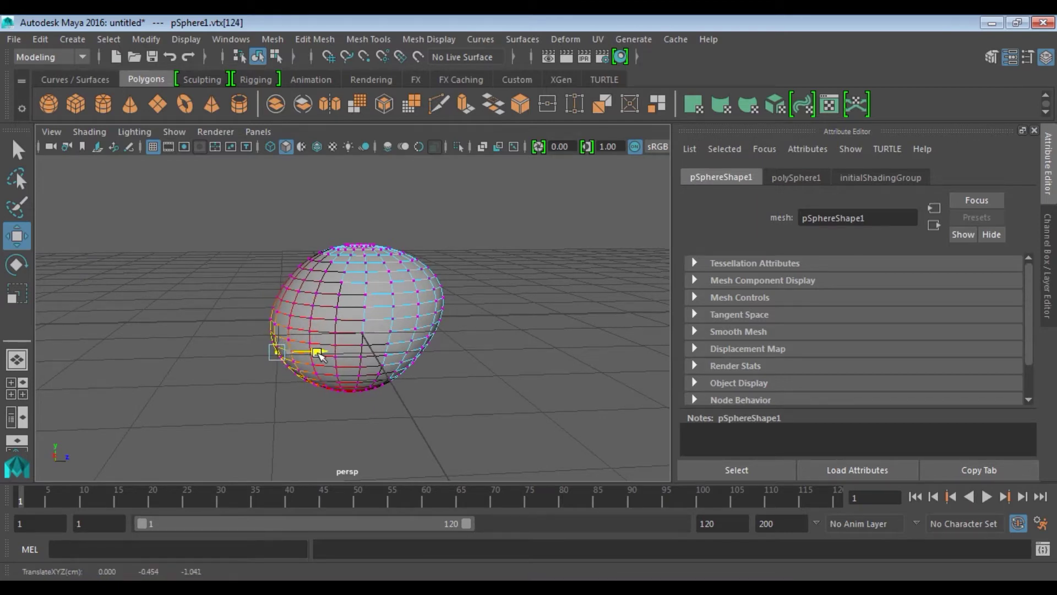
key("ctrl+z")
key("ctrl+z")
key("ctrl+z")
Step: Pull the side vertex out along X into an egg shape and add a second sphere
mouse_move(402, 303)
left_mouse_down("alt")
mouse_move(443, 322)
mouse_move(463, 278)
left_mouse_up("alt")
mouse_move(463, 278)
left_mouse_down()
mouse_move(484, 277)
mouse_move(461, 255)
mouse_move(489, 269)
mouse_move(444, 231)
mouse_move(491, 272)
left_mouse_up()
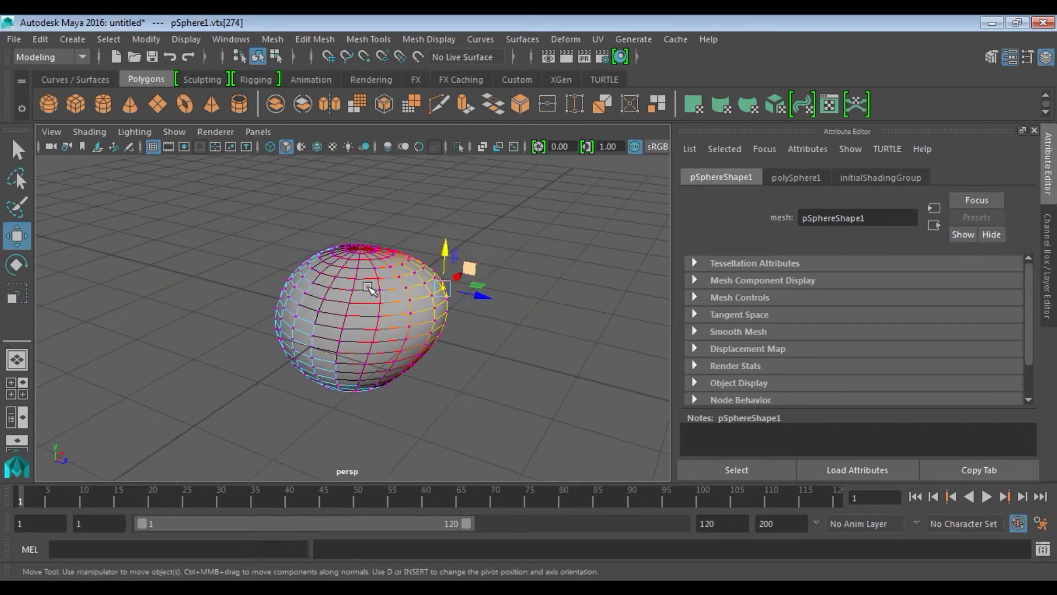
left_click(448, 177)
left_click_drag(448, 177, 402, 274, "alt")
left_click(48, 103)
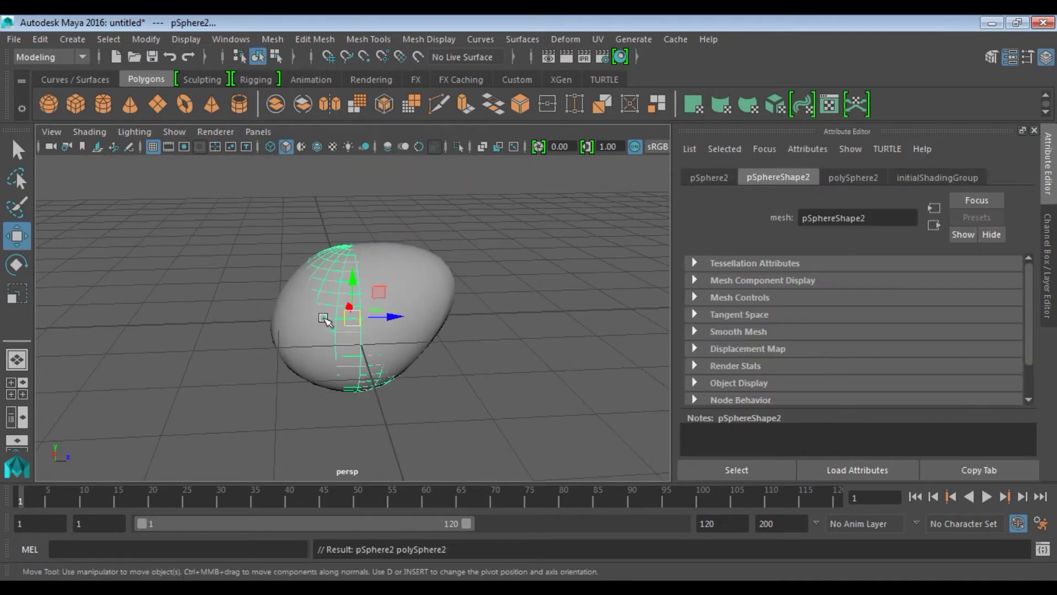
Step: In side view, scale pSphere2 to 0.698 and move it to Y -0.378, Z -1.819 against the egg
mouse_move(387, 316)
left_mouse_down()
mouse_move(245, 315)
mouse_move(398, 305)
left_mouse_up()
key("space")
left_click(329, 314)
left_click(377, 318)
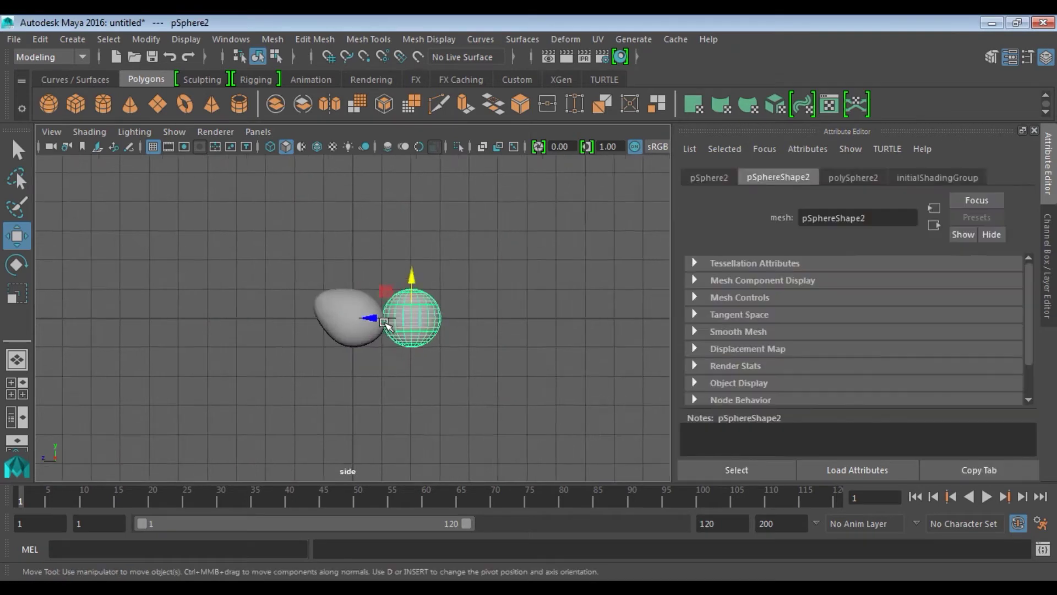
scroll(380, 319, "up", 3)
scroll(386, 329, "down", 2)
scroll(385, 329, "up", 3)
key("r")
mouse_move(353, 318)
left_mouse_down()
mouse_move(317, 312)
mouse_move(355, 315)
left_mouse_up()
key("w")
left_click_drag(315, 344, 301, 342)
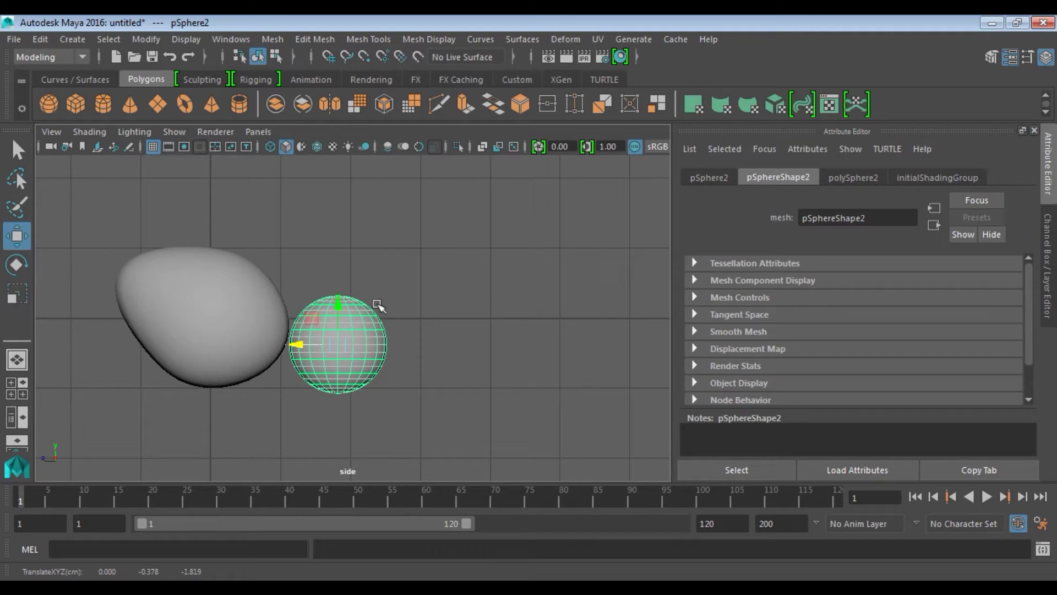
Step: Return to the perspective view, orbit around both spheres and enter vertex mode on the small one
right_click(389, 231, "shift")
right_click(390, 163)
right_click(408, 229, "shift")
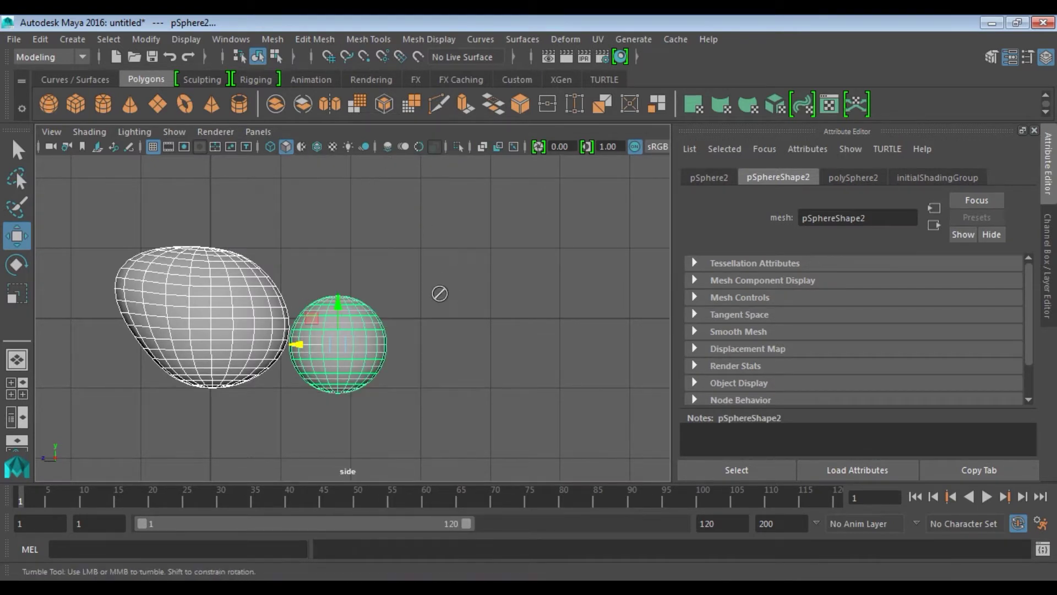
left_click_drag(448, 295, 433, 297, "alt")
key("ctrl+space")
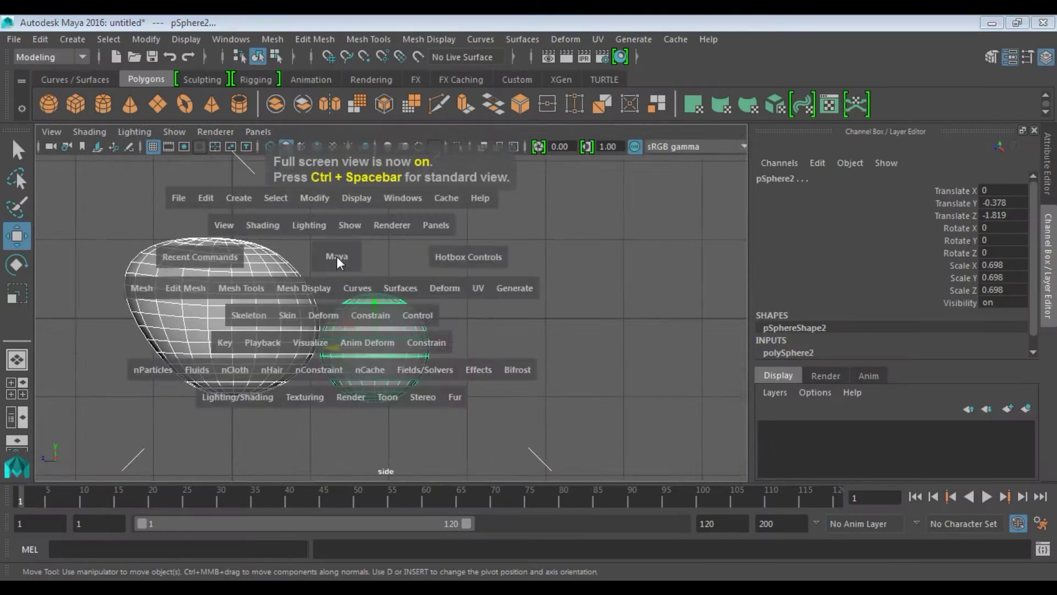
key("space")
key("space")
mouse_move(418, 330)
left_mouse_down("alt")
mouse_move(447, 334)
mouse_move(389, 360)
left_mouse_up("alt")
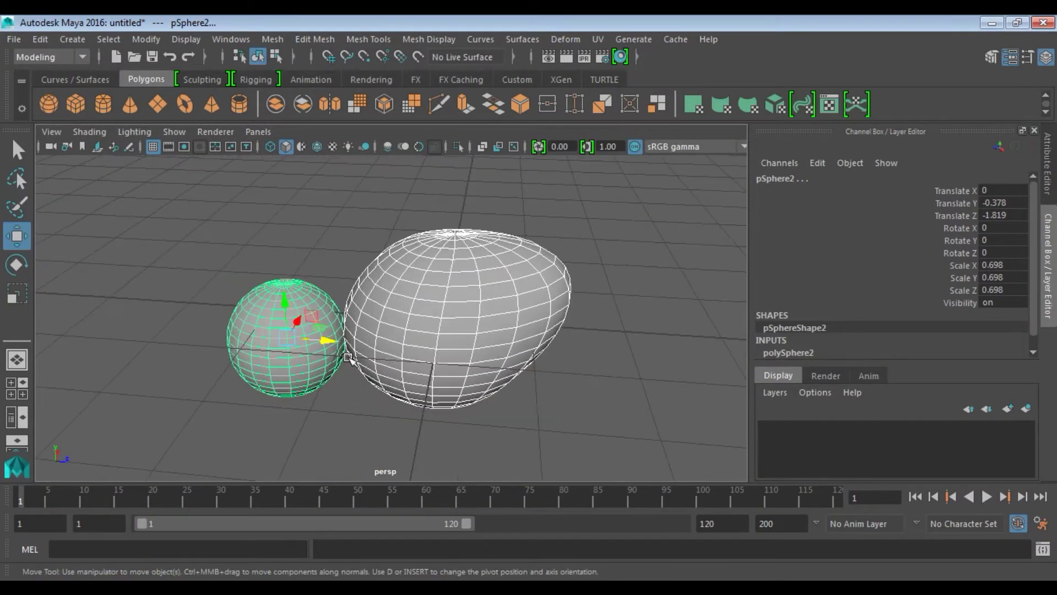
right_click_drag(305, 337, 218, 185)
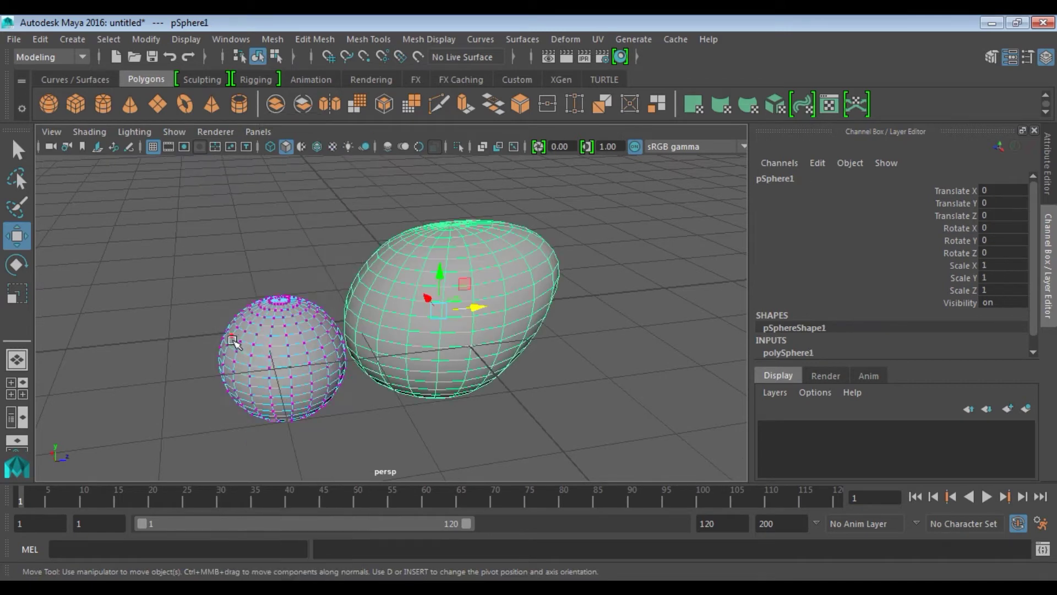
Step: With soft select on, drag the small sphere's top vertex down to flatten it into an oval
mouse_move(317, 334)
left_mouse_down("alt")
mouse_move(330, 349)
mouse_move(358, 325)
mouse_move(390, 321)
mouse_move(307, 361)
mouse_move(287, 308)
mouse_move(271, 299)
mouse_move(283, 315)
left_mouse_up("alt")
left_click(340, 331)
key("b")
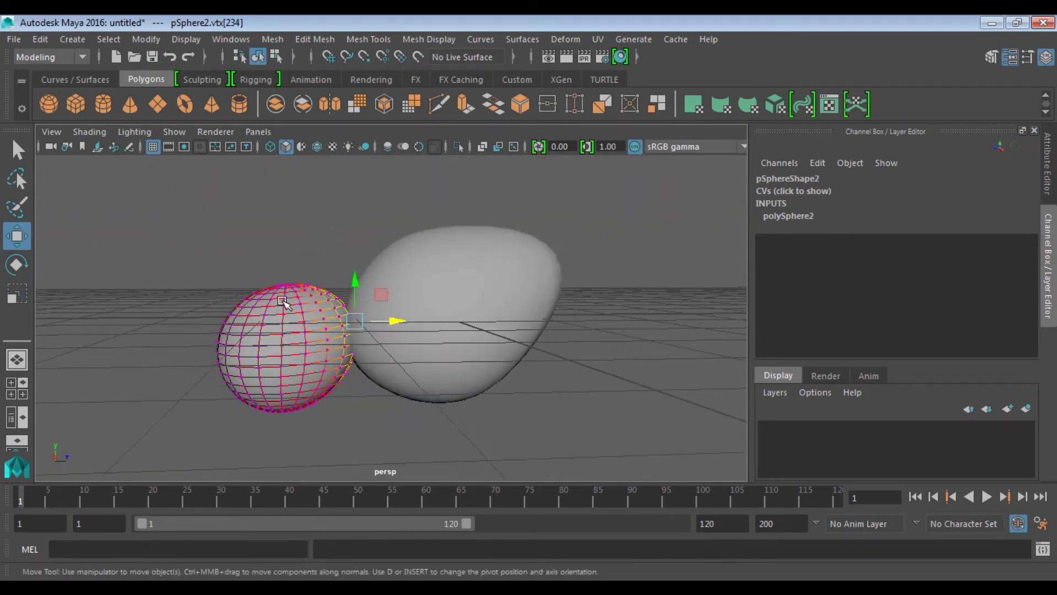
left_click(286, 297)
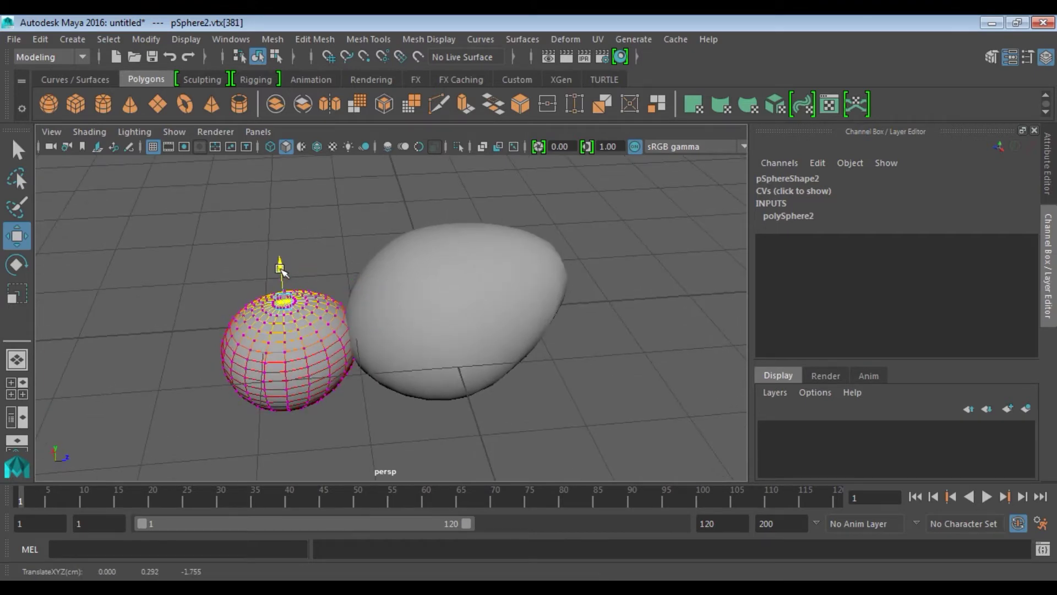
left_click_drag(282, 267, 297, 274, "alt")
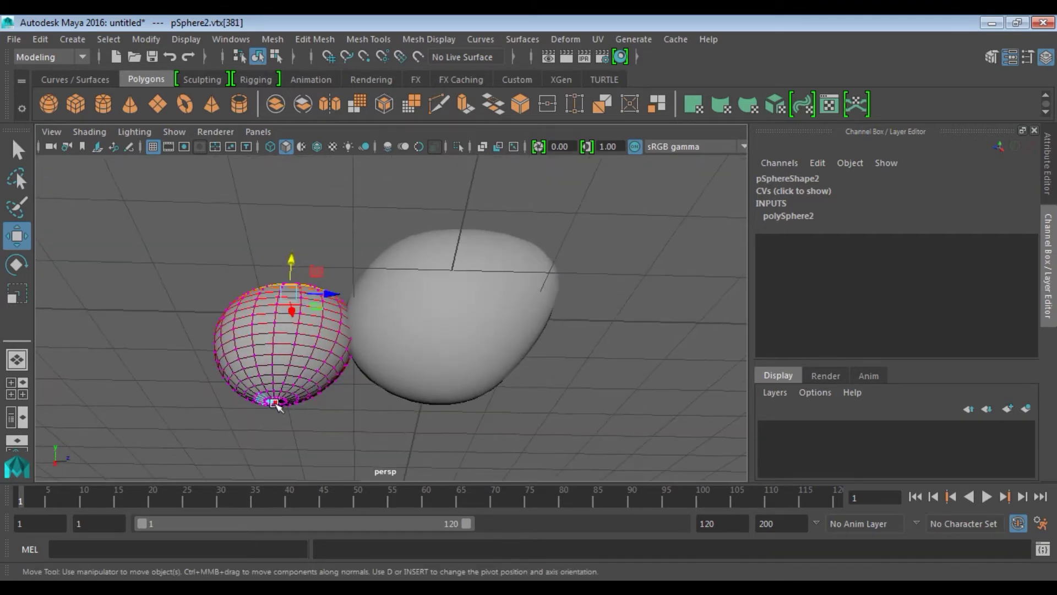
Step: Orbit and toggle the four-panel layout to inspect the flattened sphere against the egg body
mouse_move(344, 328)
left_mouse_down("alt")
mouse_move(482, 386)
mouse_move(329, 395)
left_mouse_up("alt")
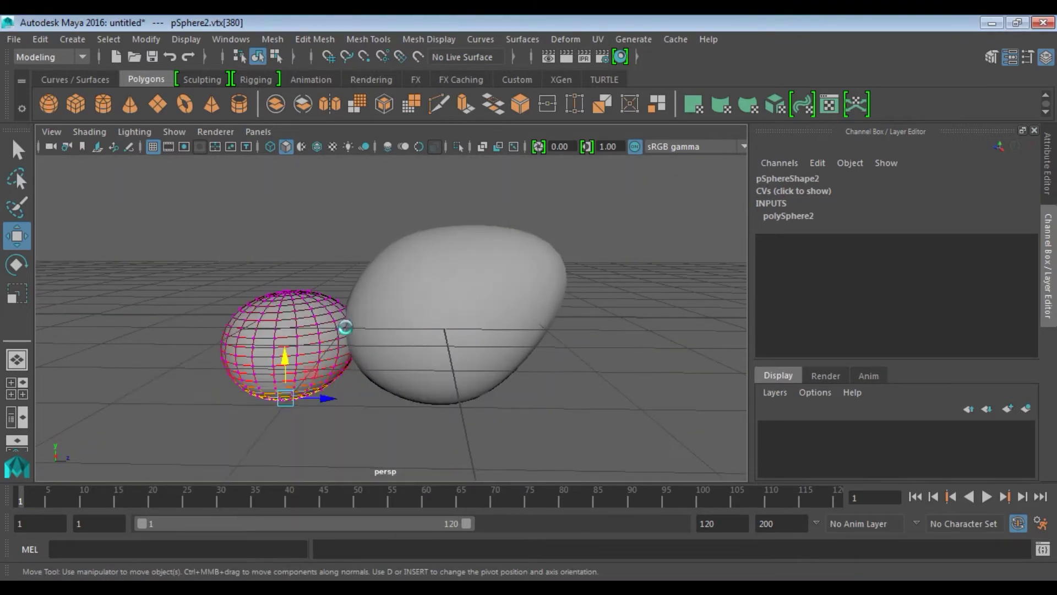
left_click_drag(347, 330, 469, 309, "alt")
right_click_drag(469, 309, 372, 332, "alt")
key("space")
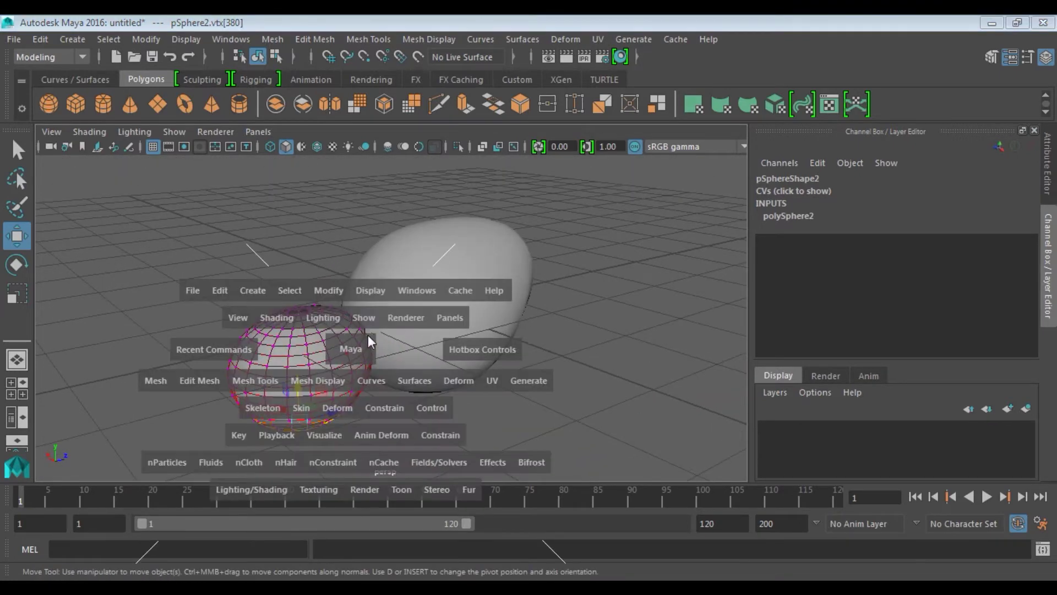
left_click_drag(278, 247, 256, 377, "alt")
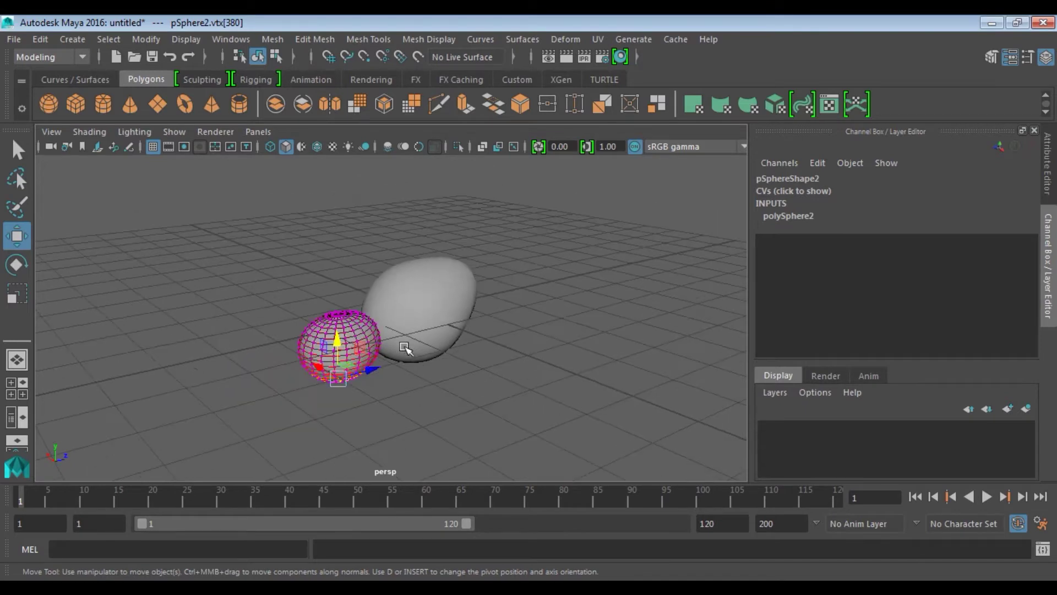
left_click_drag(256, 376, 499, 378, "alt")
key("space")
left_click_drag(389, 371, 420, 359, "alt")
Step: Clear the vertex selection, frame both spheres and select them together in object mode
left_click(41, 387)
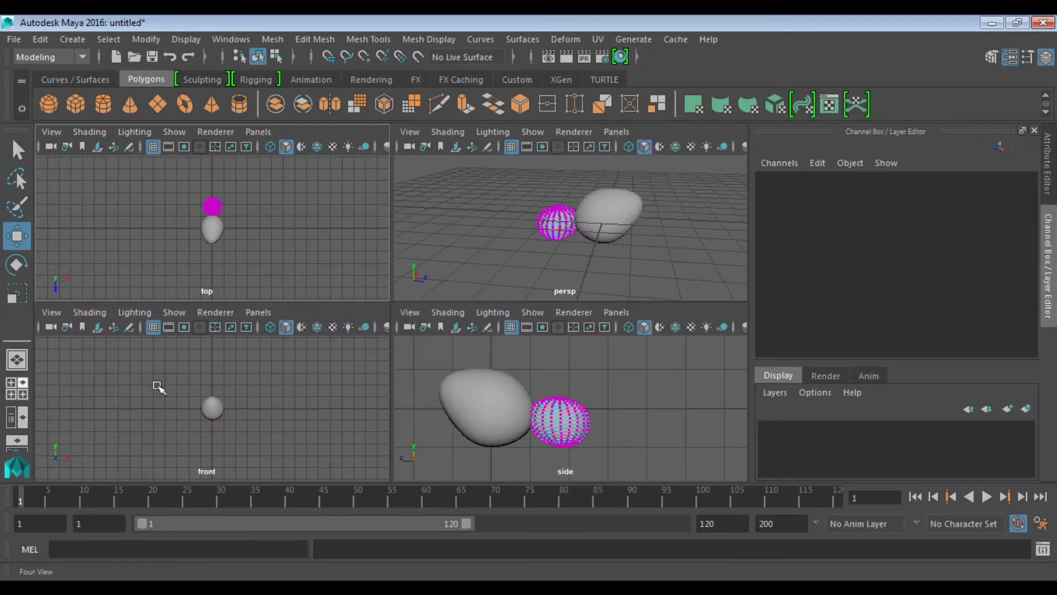
key("shift+a")
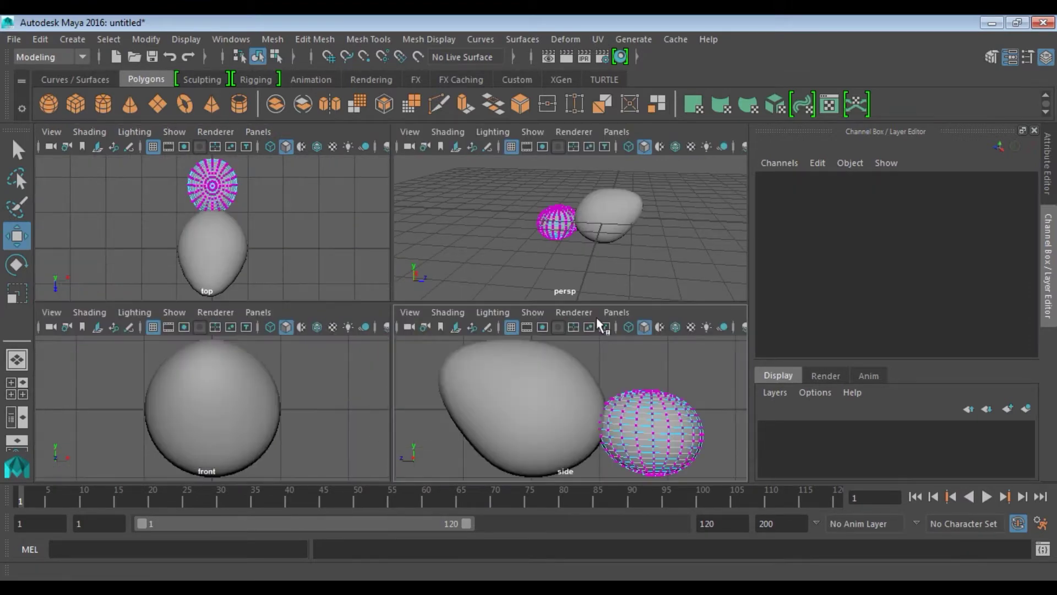
key("space")
scroll(505, 331, "up", 3)
right_click_drag(469, 163, 471, 275)
mouse_move(318, 231)
left_mouse_down()
mouse_move(366, 267)
mouse_move(347, 189)
left_mouse_up()
key("F8")
left_click(446, 243, "shift")
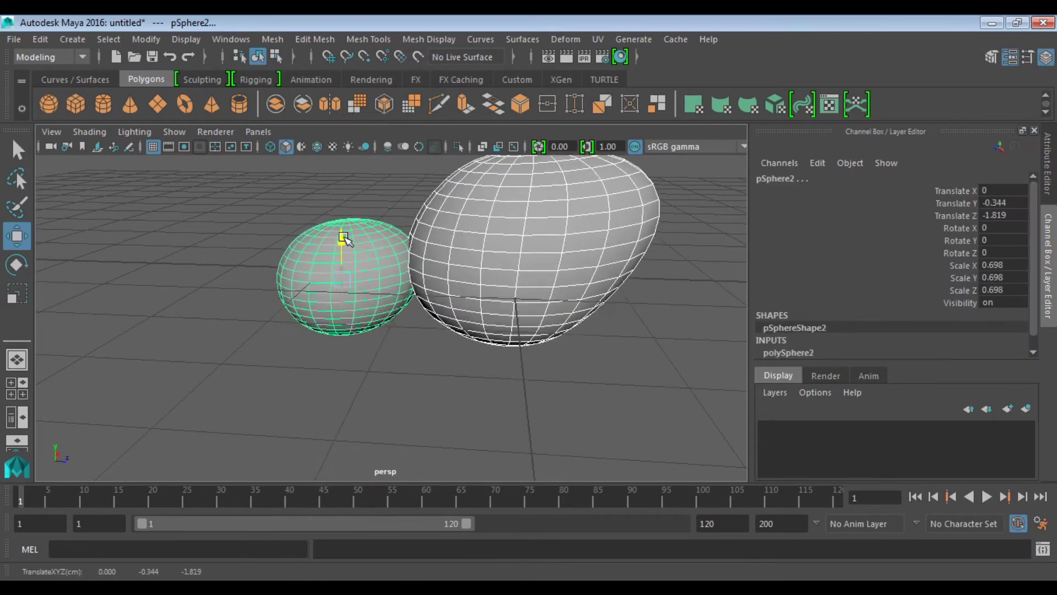
Step: Move both spheres up above the ground grid, then add a third polygon sphere
key("space")
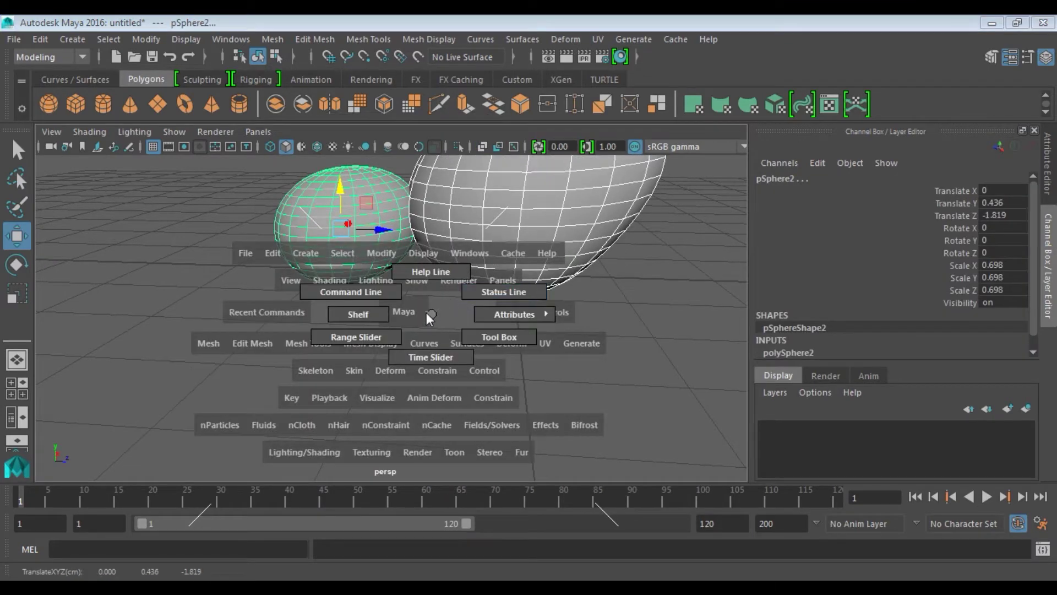
scroll(427, 314, "down", 1)
scroll(427, 316, "down", 3)
scroll(424, 330, "down", 3)
left_click(417, 362)
left_click_drag(418, 362, 431, 341, "alt")
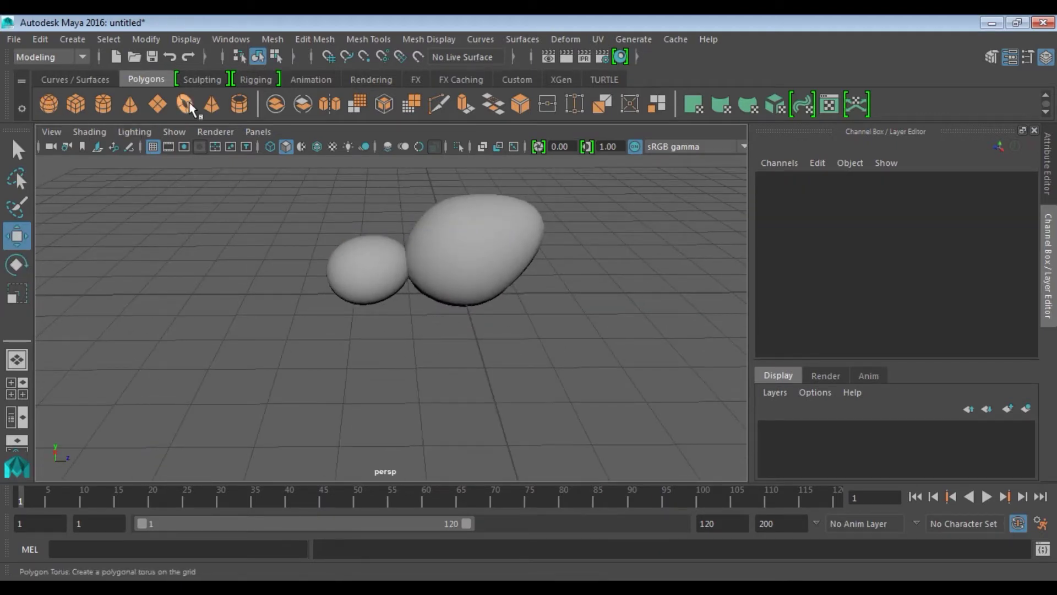
left_click(48, 104)
Step: Move the third sphere forward and up, then scale it down to 0.617
left_click_drag(498, 293, 319, 293)
left_click_drag(278, 256, 272, 219)
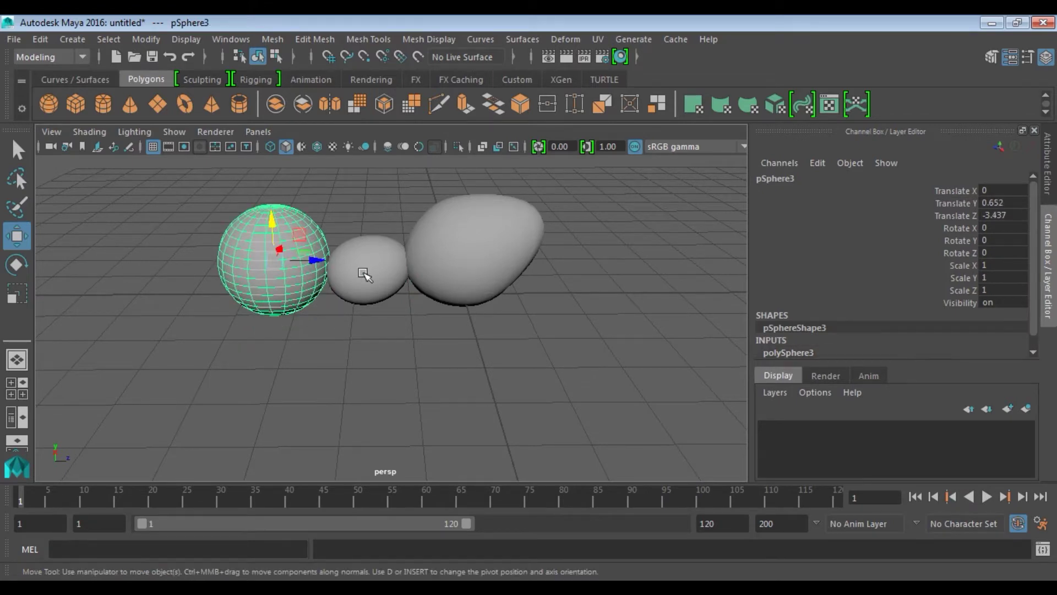
key("f")
key("r")
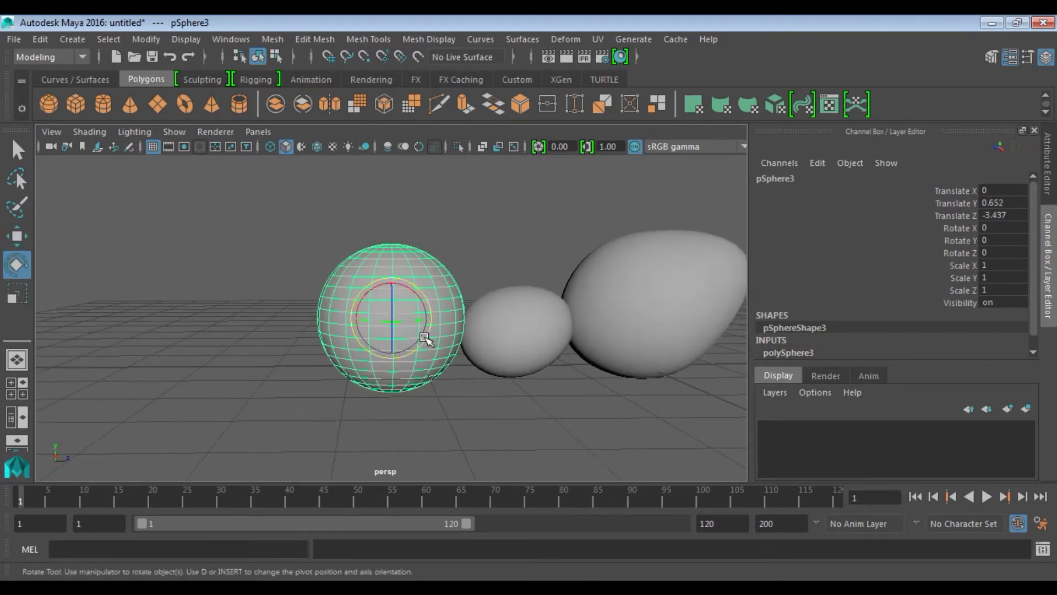
left_click_drag(388, 322, 355, 322)
Step: Move the head sphere back to Translate Z -3.056, snug against the smaller sphere
left_click(335, 328)
key("w")
left_click(401, 311)
mouse_move(435, 318)
left_mouse_down()
mouse_move(476, 325)
mouse_move(440, 312)
left_mouse_up()
key("e")
key("r")
key("w")
Step: Reselect the head sphere, switch it to multi-component editing and pick a face
left_click(471, 370)
key("space")
left_click(537, 369)
mouse_move(408, 396)
left_mouse_down("alt")
mouse_move(498, 361)
mouse_move(378, 309)
mouse_move(389, 338)
mouse_move(405, 293)
mouse_move(380, 326)
left_mouse_up("alt")
right_click_drag(417, 163, 350, 163)
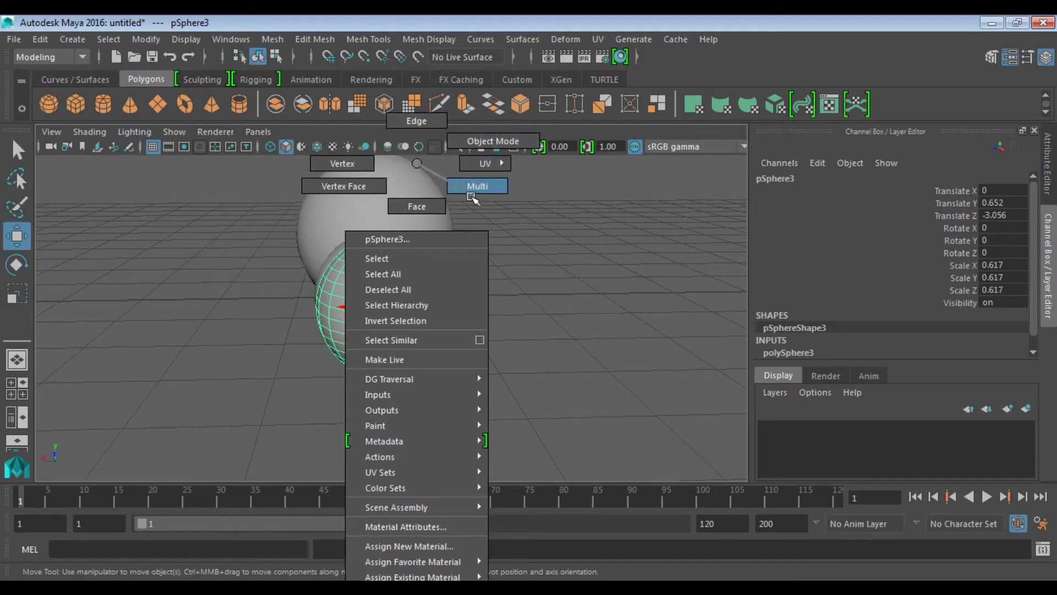
right_click_drag(410, 142, 477, 186)
left_click(423, 280)
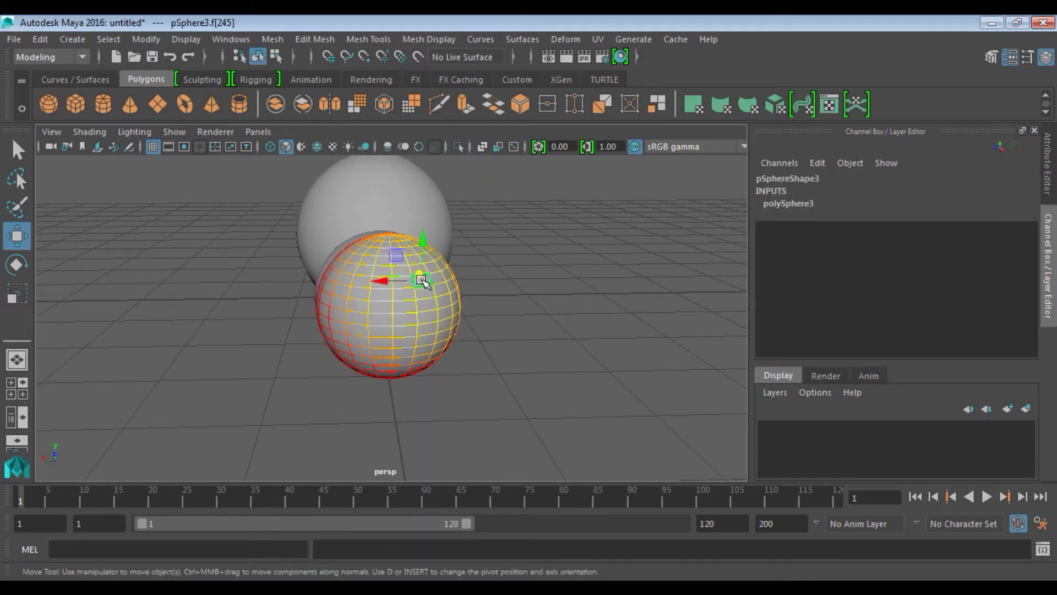
Step: Extrude two faces of the head and pull them out into long, flat mandible prongs
left_click_drag(538, 314, 347, 309, "alt")
right_click_drag(367, 286, 395, 328, "shift")
mouse_move(366, 285)
left_mouse_down("alt")
mouse_move(543, 290)
mouse_move(502, 302)
left_mouse_up("alt")
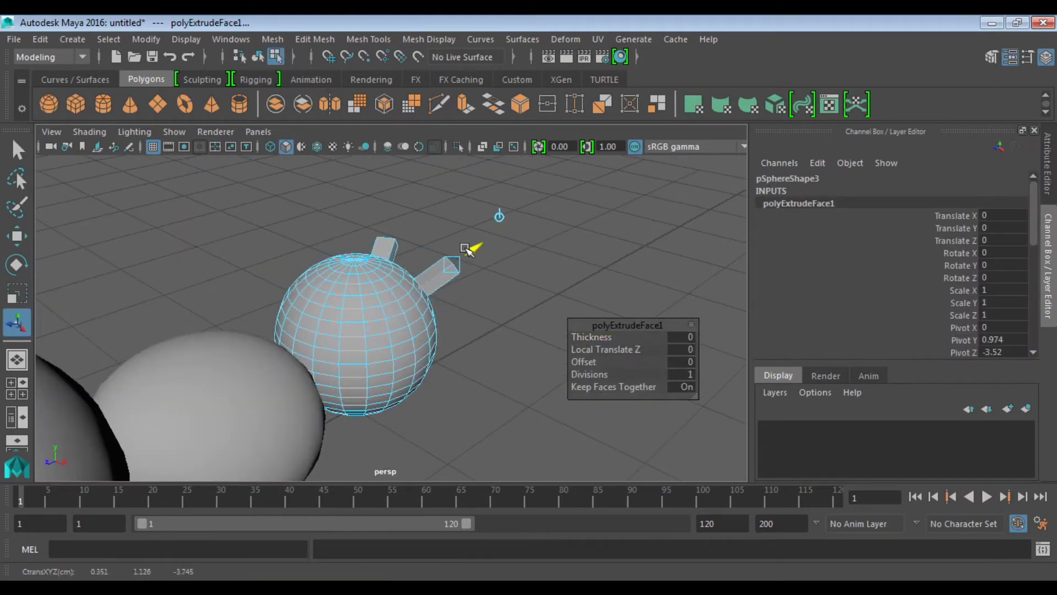
mouse_move(474, 264)
right_mouse_down("alt")
mouse_move(437, 295)
mouse_move(385, 299)
right_mouse_up("alt")
left_click_drag(385, 299, 389, 250, "alt")
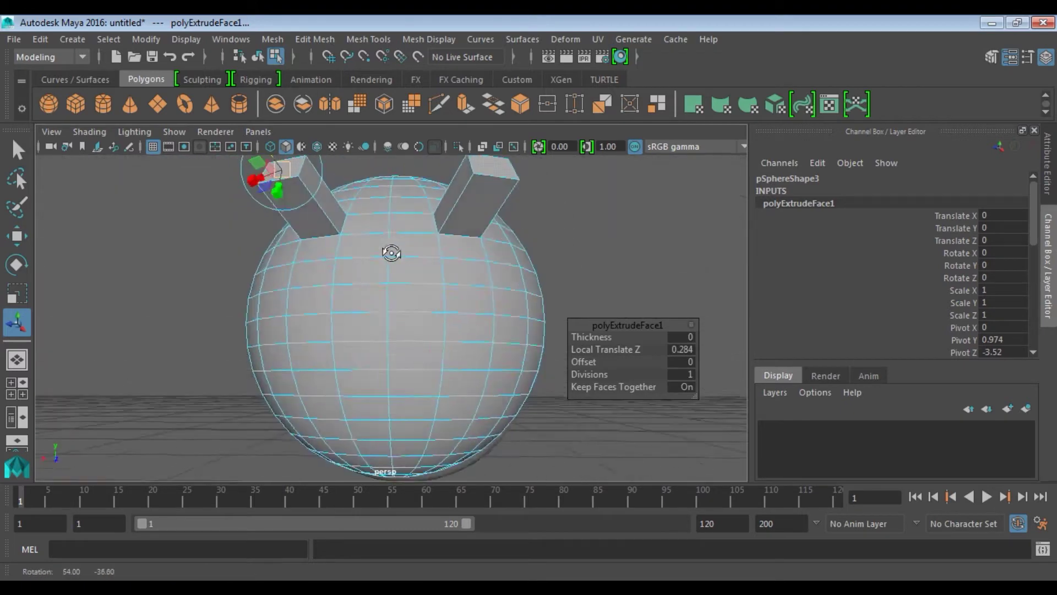
middle_click_drag(390, 250, 343, 223)
mouse_move(343, 223)
left_mouse_down("alt")
mouse_move(302, 227)
mouse_move(262, 212)
mouse_move(385, 219)
mouse_move(444, 258)
mouse_move(423, 268)
mouse_move(365, 243)
mouse_move(543, 366)
mouse_move(374, 307)
left_mouse_up("alt")
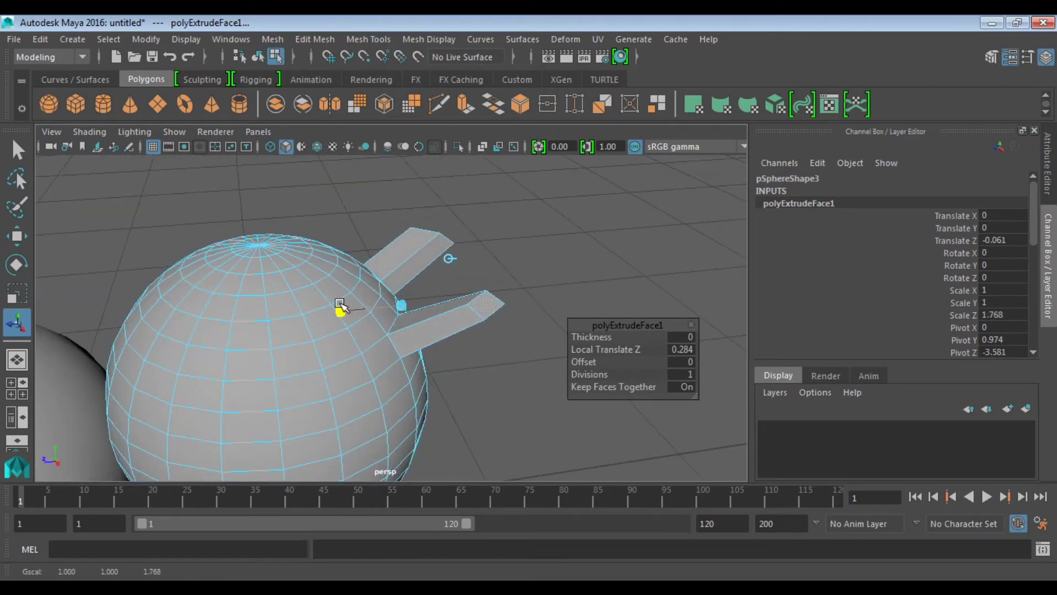
left_click_drag(427, 351, 346, 259, "alt")
Step: Reselect the head and insert an edge loop (polySplitRing1) across the mandible prongs
left_click(597, 220)
mouse_move(597, 219)
left_mouse_down("alt")
mouse_move(549, 287)
mouse_move(427, 344)
mouse_move(418, 379)
left_mouse_up("alt")
left_click(400, 323)
left_click_drag(401, 323, 368, 325, "alt")
right_click_drag(370, 163, 473, 141)
mouse_move(448, 236)
right_mouse_down("shift")
mouse_move(449, 264)
mouse_move(347, 255)
right_mouse_up("shift")
left_click_drag(432, 338, 406, 343, "alt")
left_click(416, 341)
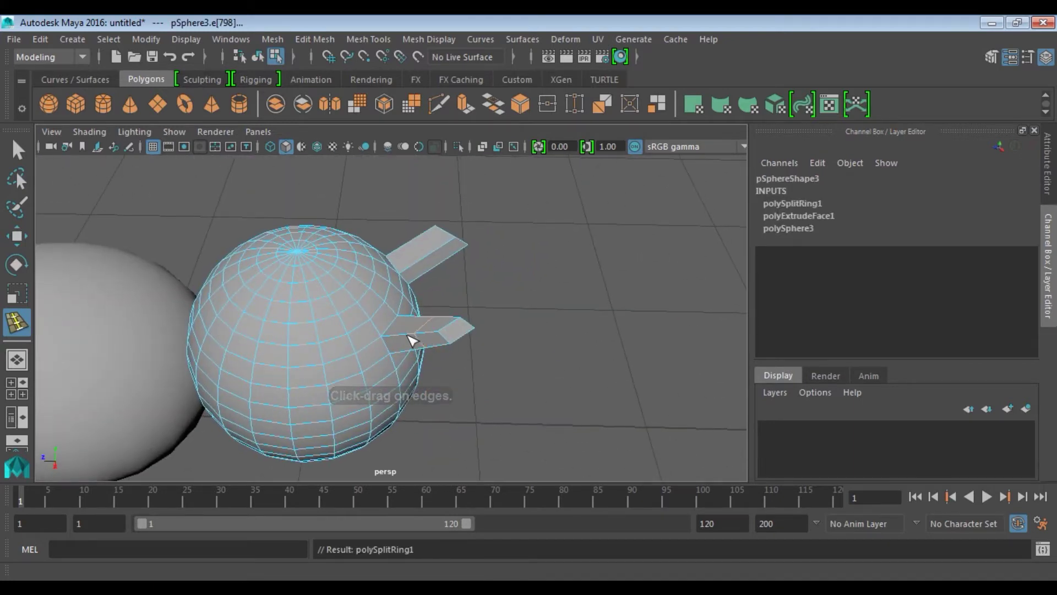
Step: Add a second edge loop across the head and scale the selected edges wider along X
left_click(419, 268)
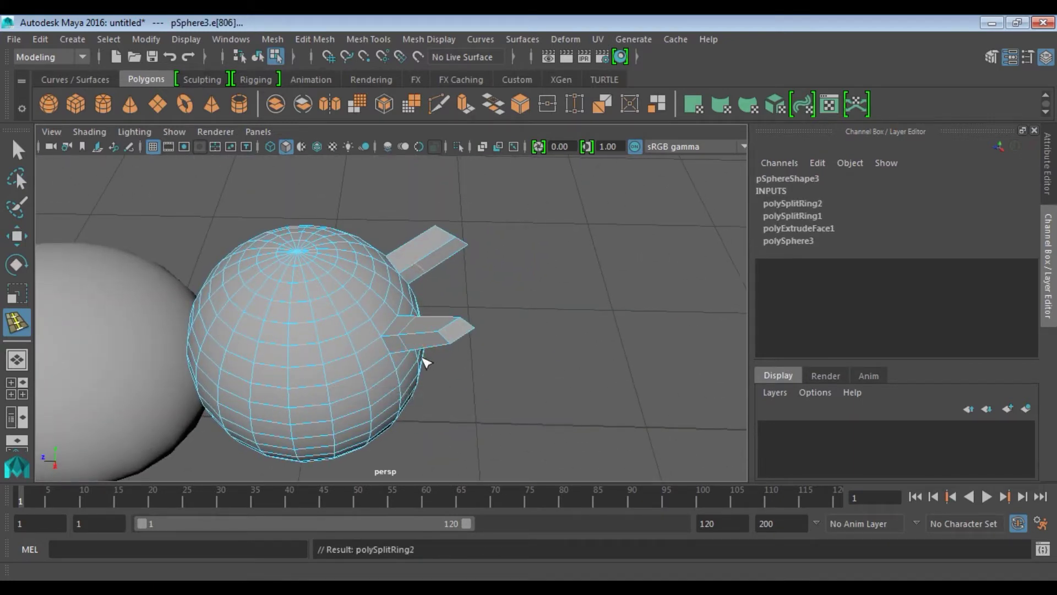
key("w")
left_click(412, 297)
key("e")
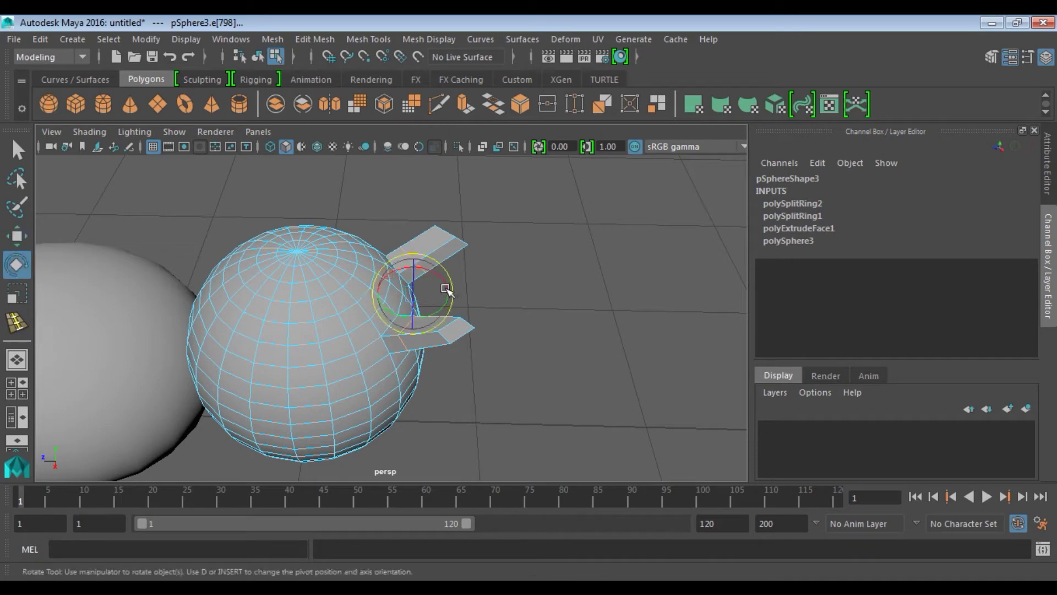
key("r")
mouse_move(392, 292)
left_mouse_down("alt")
mouse_move(295, 295)
mouse_move(384, 337)
left_mouse_up("alt")
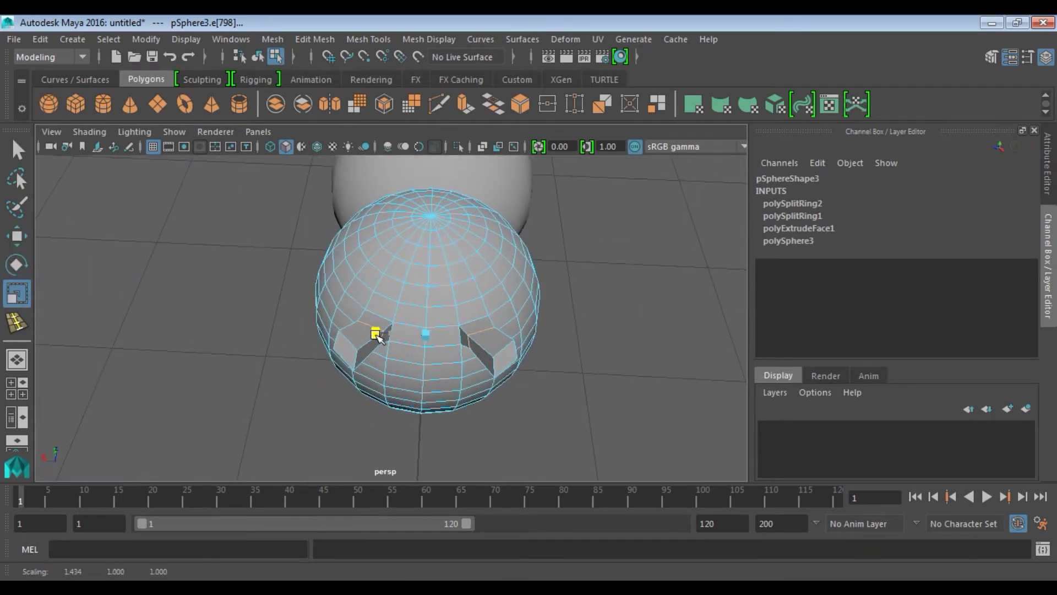
key("ctrl+z")
mouse_move(389, 332)
left_mouse_down()
mouse_move(483, 349)
mouse_move(342, 271)
mouse_move(387, 354)
left_mouse_up()
Step: Select edges on both extrusions and a head face to taper the prongs toward points
left_click(356, 357, "shift")
left_click(514, 331, "shift")
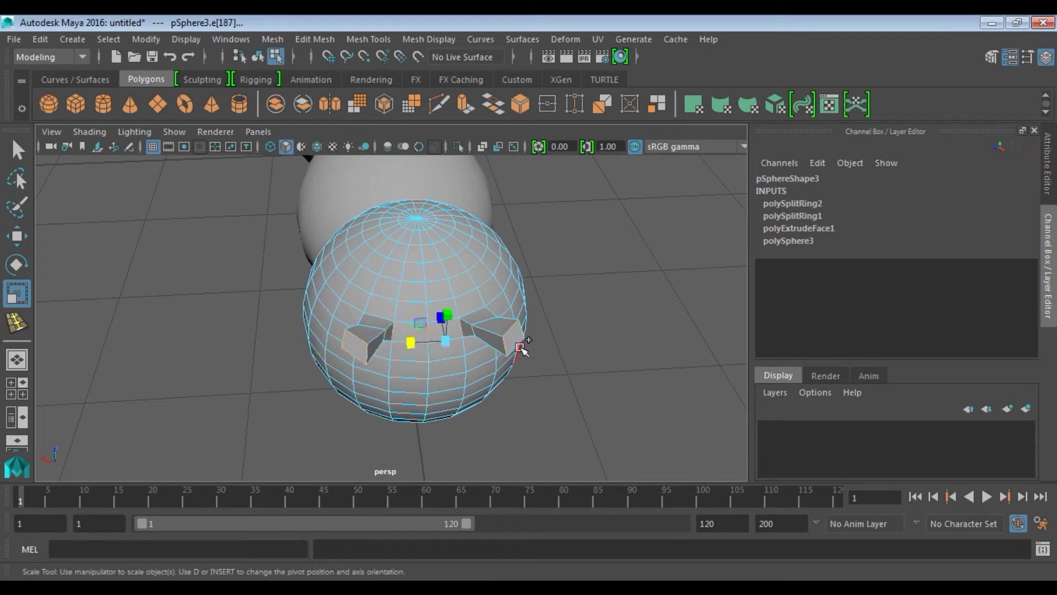
left_click_drag(583, 349, 419, 331, "alt")
left_click(341, 319)
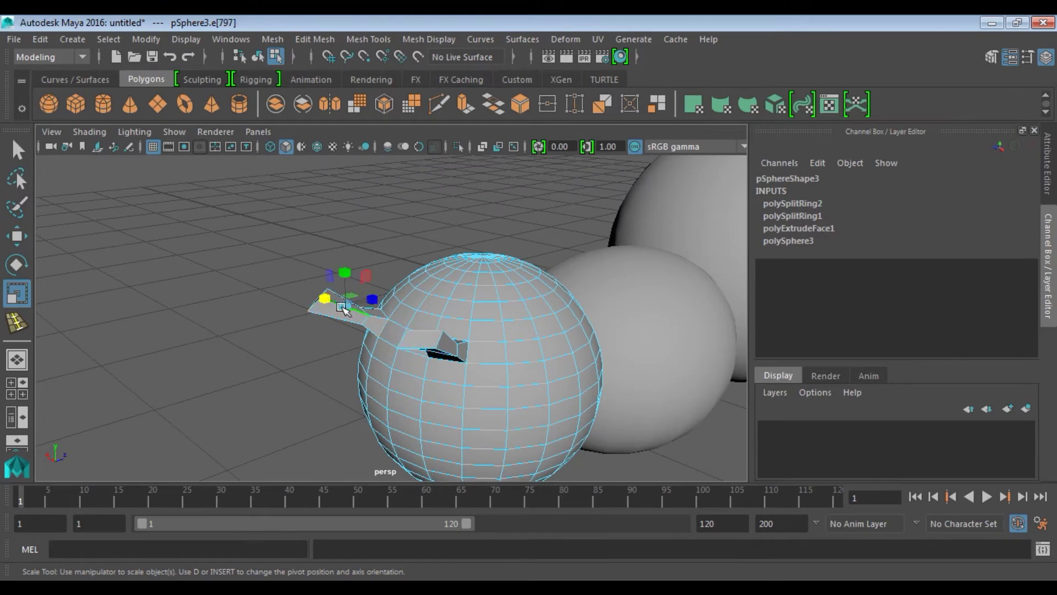
right_click_drag(454, 348, 454, 366)
left_click(468, 353)
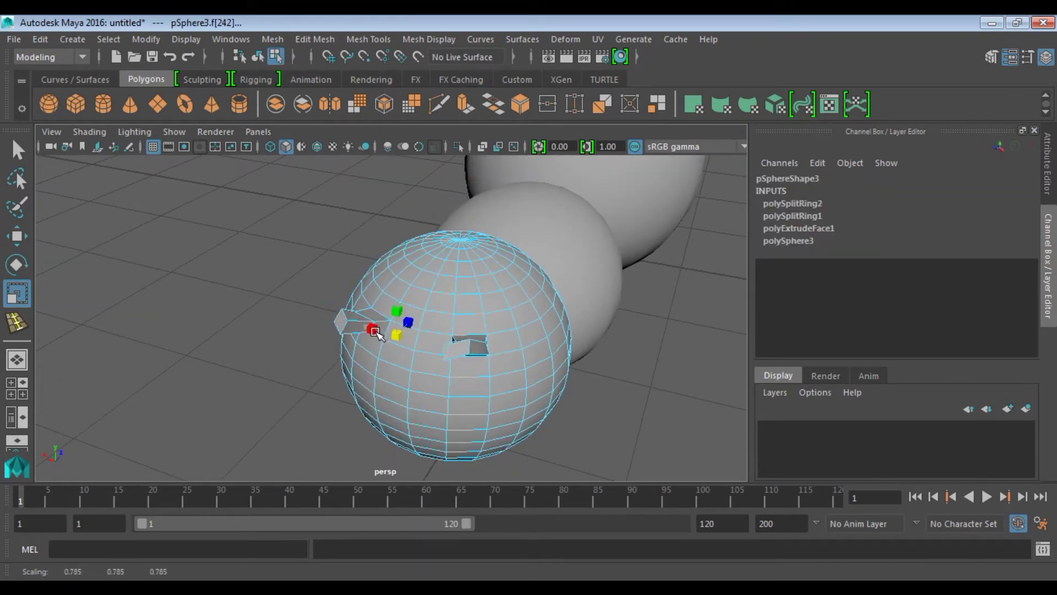
Step: Select a face on an extrusion, then return to whole-object selection
mouse_move(383, 366)
left_mouse_down("alt")
mouse_move(427, 406)
mouse_move(421, 363)
mouse_move(401, 373)
mouse_move(423, 288)
left_mouse_up("alt")
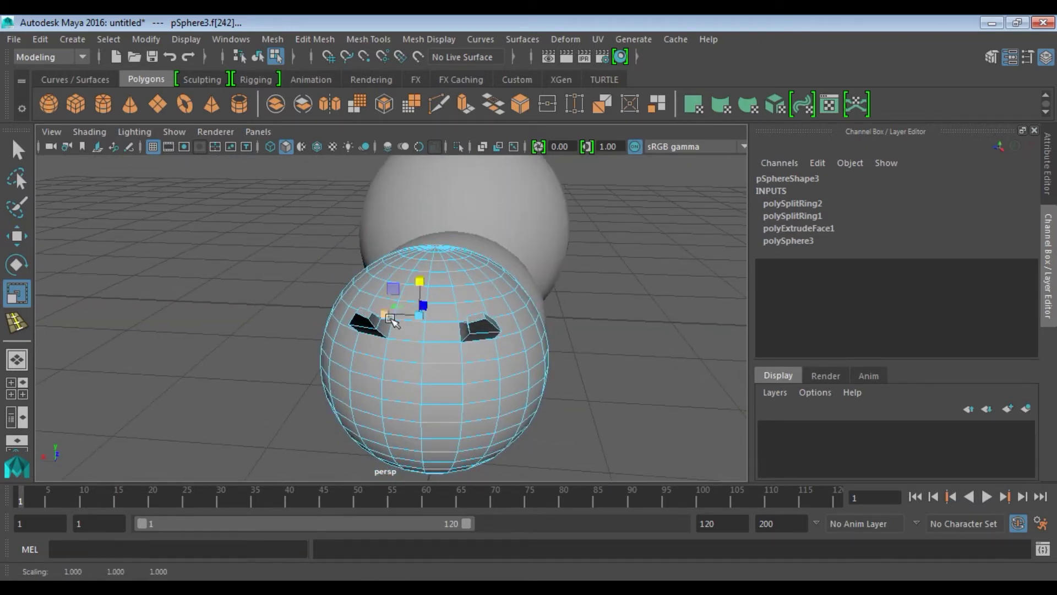
left_click(421, 339)
mouse_move(429, 349)
left_mouse_down("alt")
mouse_move(269, 368)
mouse_move(286, 351)
left_mouse_up("alt")
right_click(439, 238)
mouse_move(438, 238)
left_mouse_down("alt")
mouse_move(434, 293)
mouse_move(354, 295)
mouse_move(595, 231)
mouse_move(497, 343)
mouse_move(630, 347)
mouse_move(576, 356)
left_mouse_up("alt")
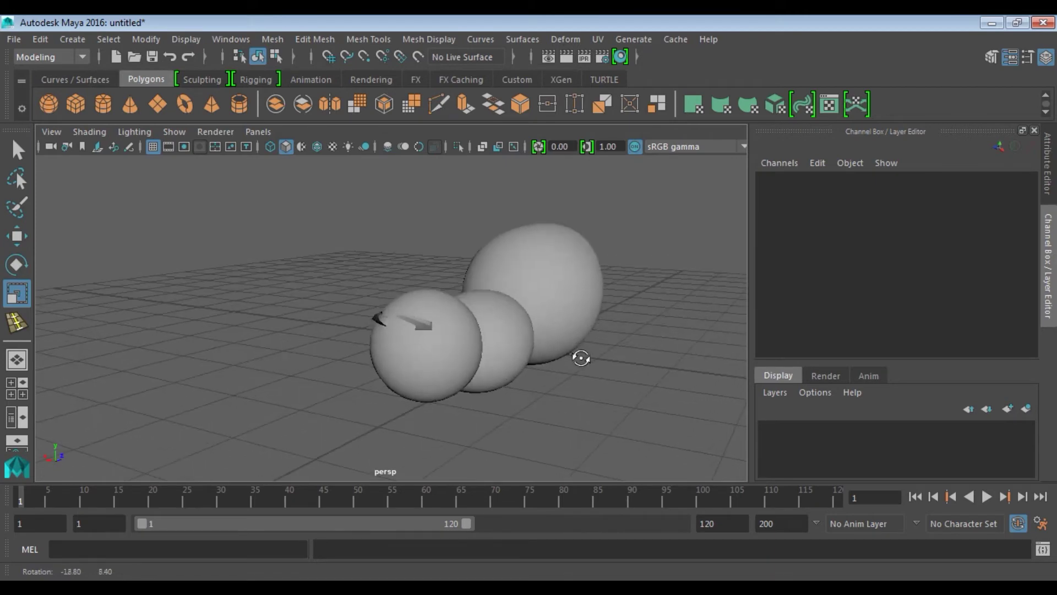
Step: Create a new polygon sphere and raise it above the ground
left_click(49, 104)
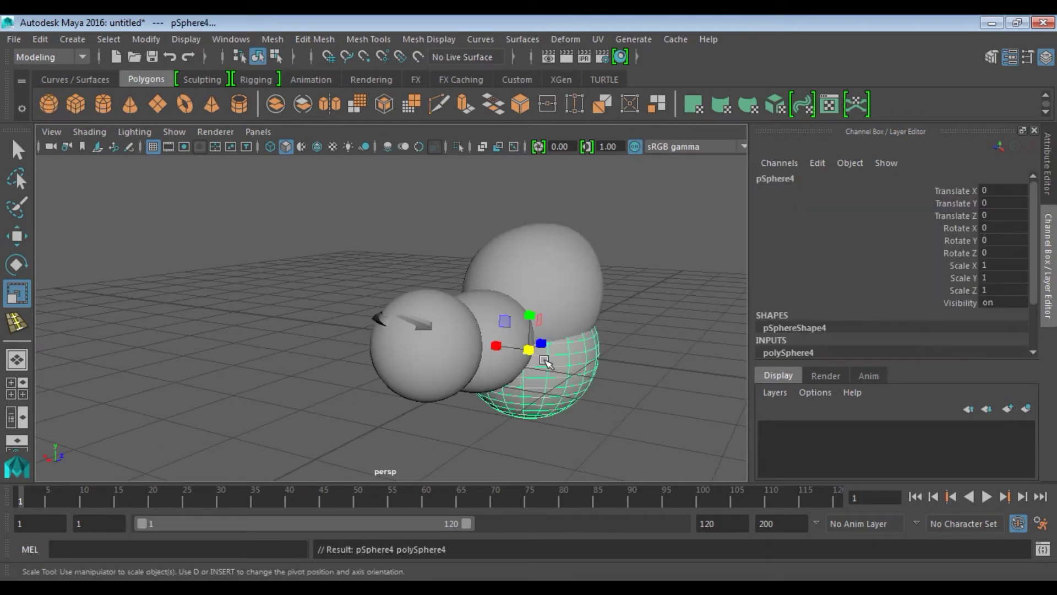
key("w")
left_click_drag(531, 325, 531, 185)
scroll(531, 185, "up", 5)
left_click_drag(437, 271, 549, 312, "alt")
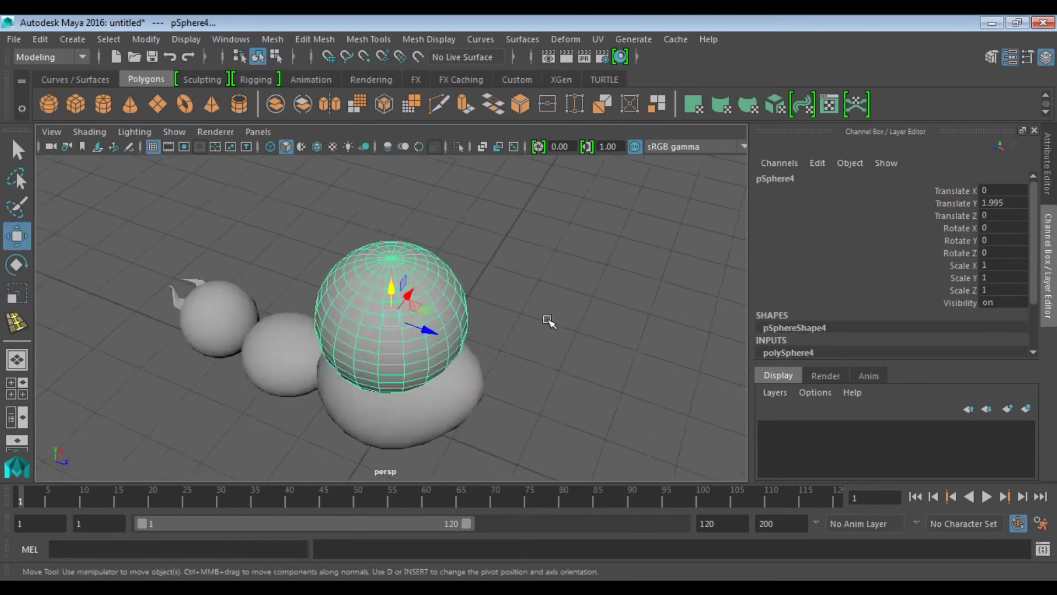
scroll(549, 312, "down", 3)
scroll(453, 328, "down", 2)
left_click_drag(448, 329, 331, 330, "alt")
Step: Select the head sphere and nudge it slightly along Z
left_click(248, 378)
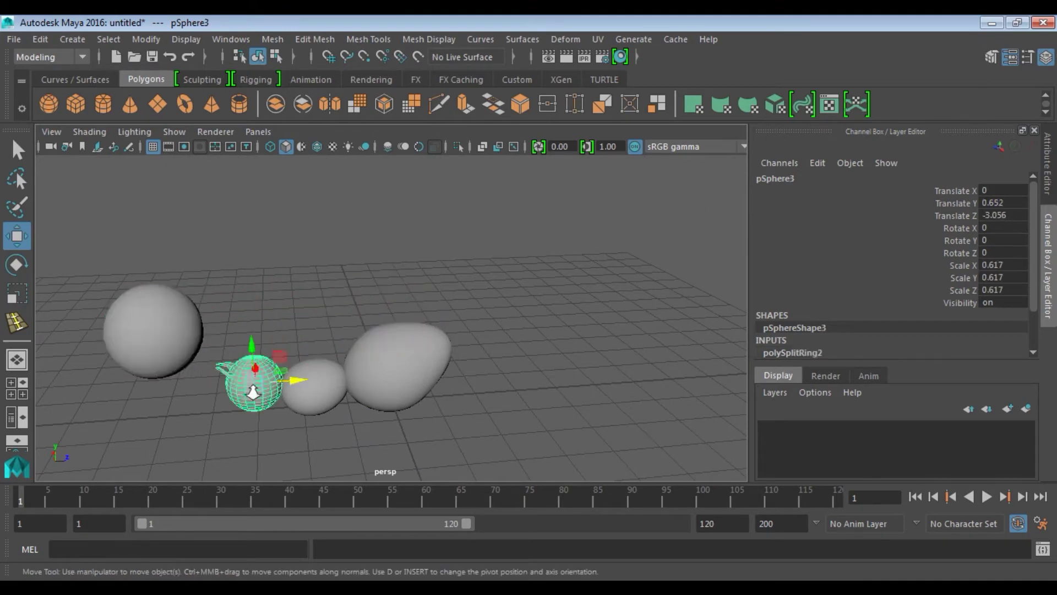
scroll(248, 378, "up", 3)
left_click_drag(247, 392, 303, 379)
key("space")
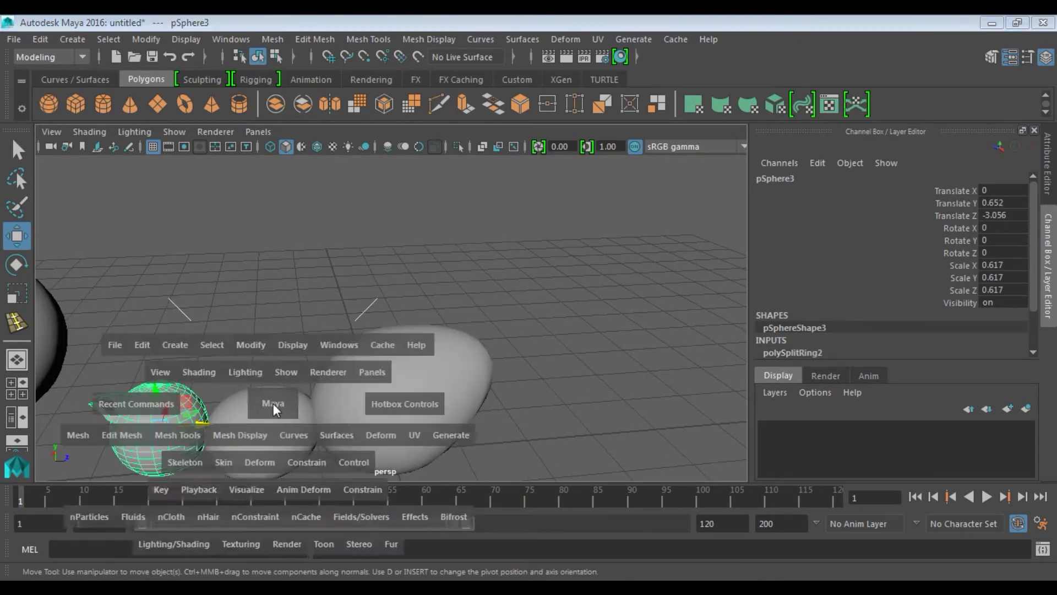
mouse_move(431, 297)
middle_mouse_down("alt")
mouse_move(582, 177)
mouse_move(430, 320)
middle_mouse_up("alt")
left_click_drag(425, 320, 418, 321)
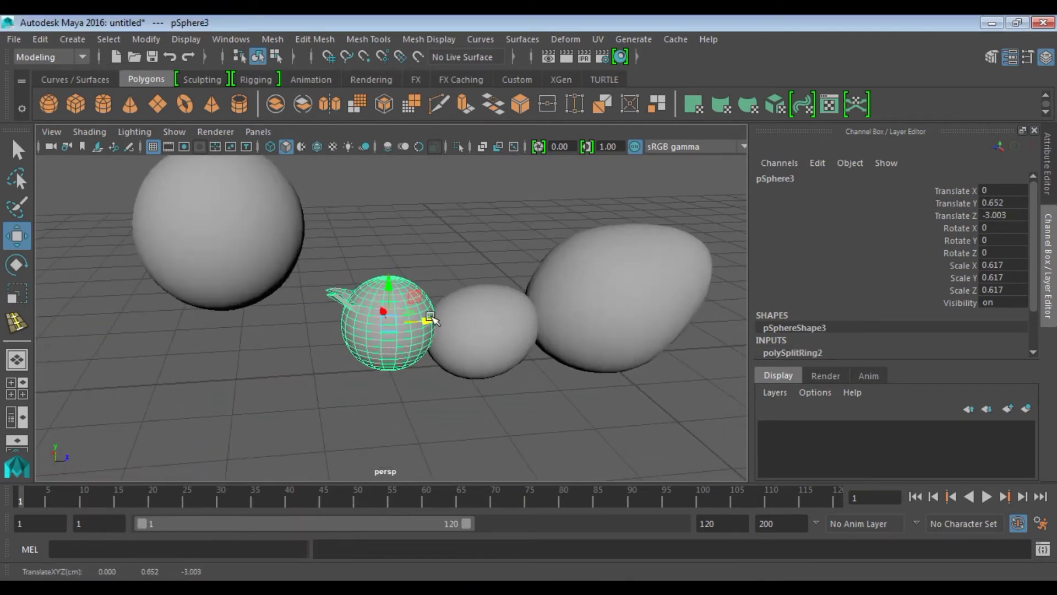
key("e")
key("r")
mouse_move(413, 345)
left_mouse_down("alt")
mouse_move(398, 322)
mouse_move(432, 323)
left_mouse_up("alt")
Step: Shrink the new sphere to eye size, about 0.099
key("w")
left_click(474, 242)
mouse_move(475, 242)
left_mouse_down("alt")
mouse_move(503, 302)
mouse_move(354, 253)
mouse_move(354, 286)
left_mouse_up("alt")
left_click(354, 286)
key("e")
key("r")
left_click_drag(351, 362, 190, 363)
Step: Move the small sphere onto the front of the head
key("w")
left_click_drag(363, 369, 229, 337, "alt")
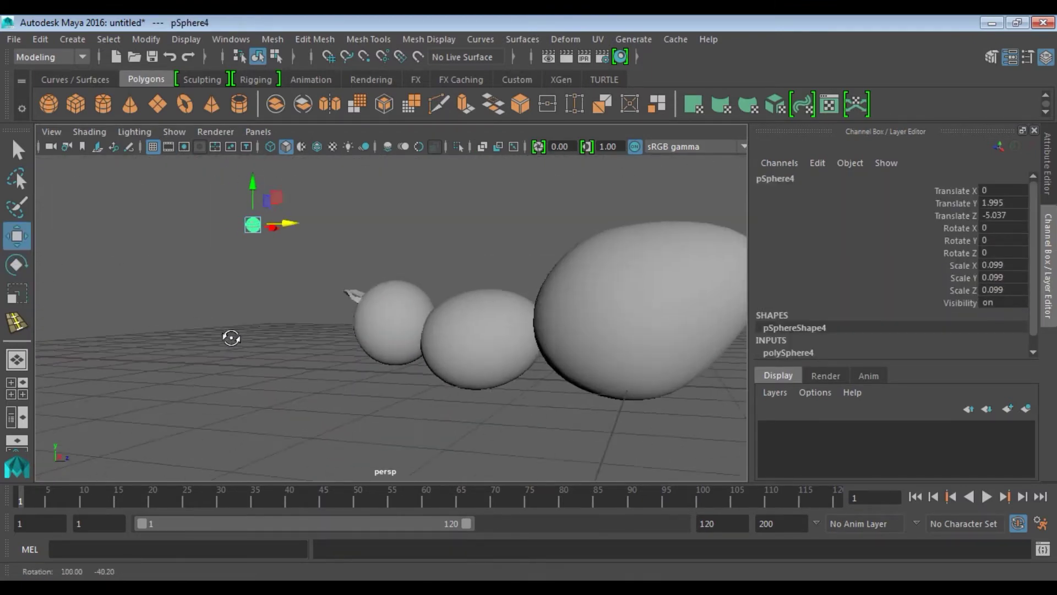
mouse_move(243, 222)
left_mouse_down()
mouse_move(361, 307)
mouse_move(467, 347)
left_mouse_up()
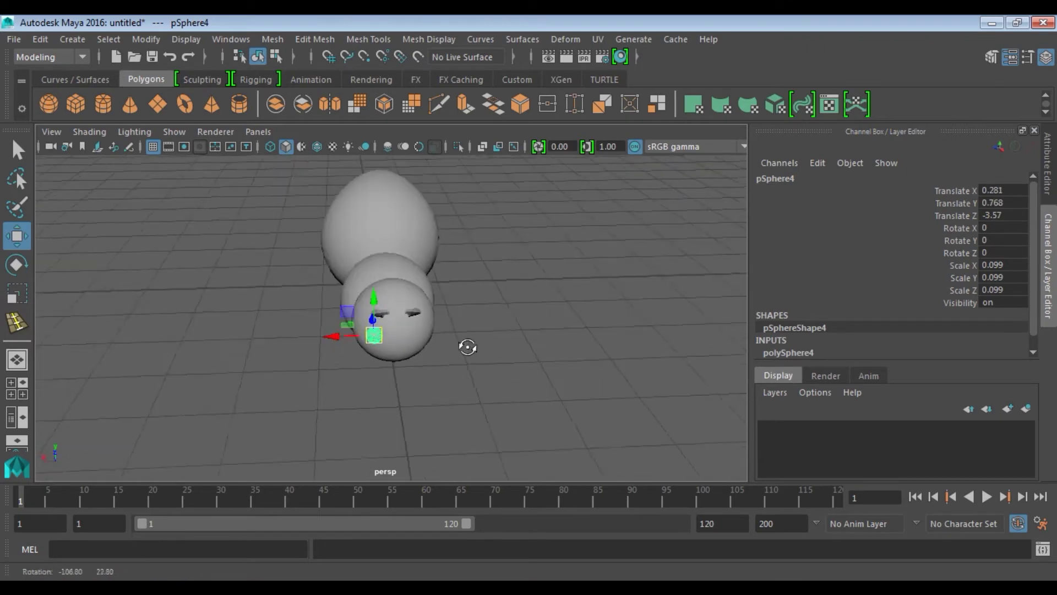
right_click_drag(467, 347, 529, 413, "alt")
left_click_drag(529, 413, 480, 380, "alt")
Step: In the four-view layout, push the eye along Z onto the head surface
key("space")
key("shift+f")
scroll(248, 407, "down", 5)
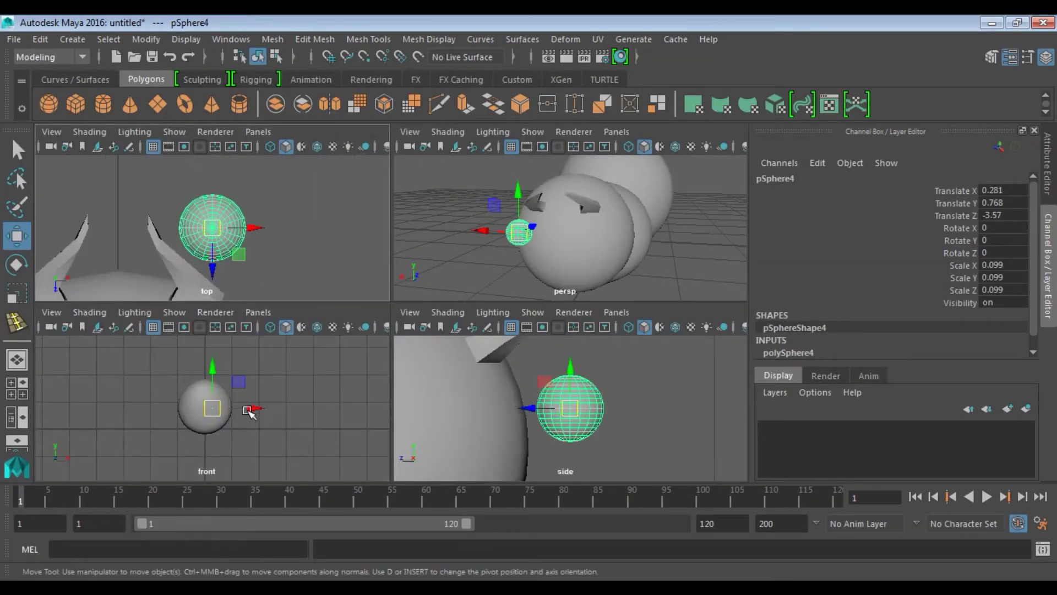
scroll(608, 420, "down", 3)
scroll(609, 421, "up", 3)
left_click_drag(528, 408, 474, 406)
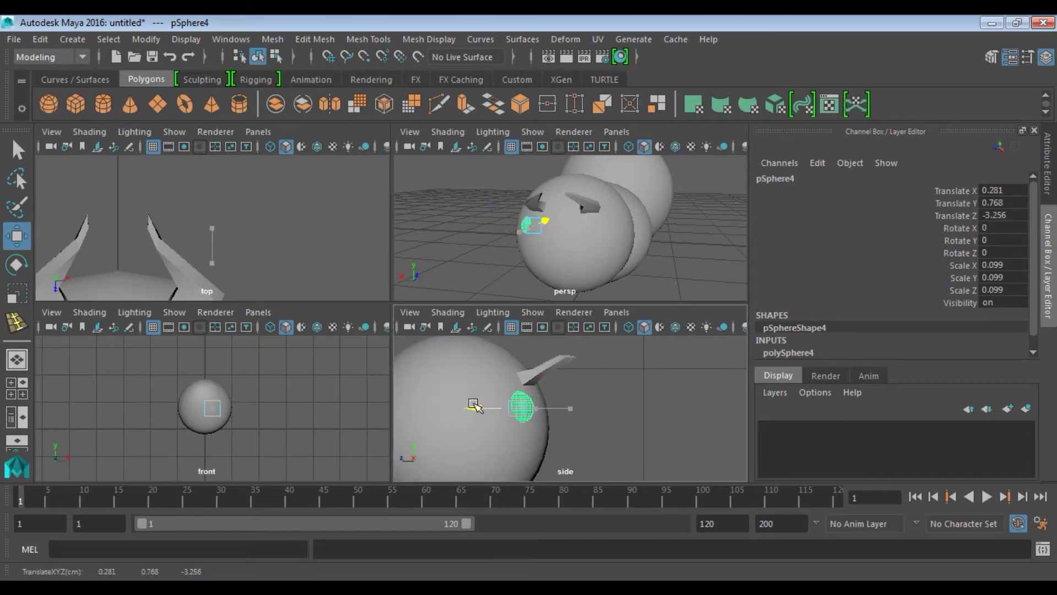
scroll(247, 221, "down", 3)
key("space")
middle_click_drag(297, 248, 298, 212)
left_click(292, 217)
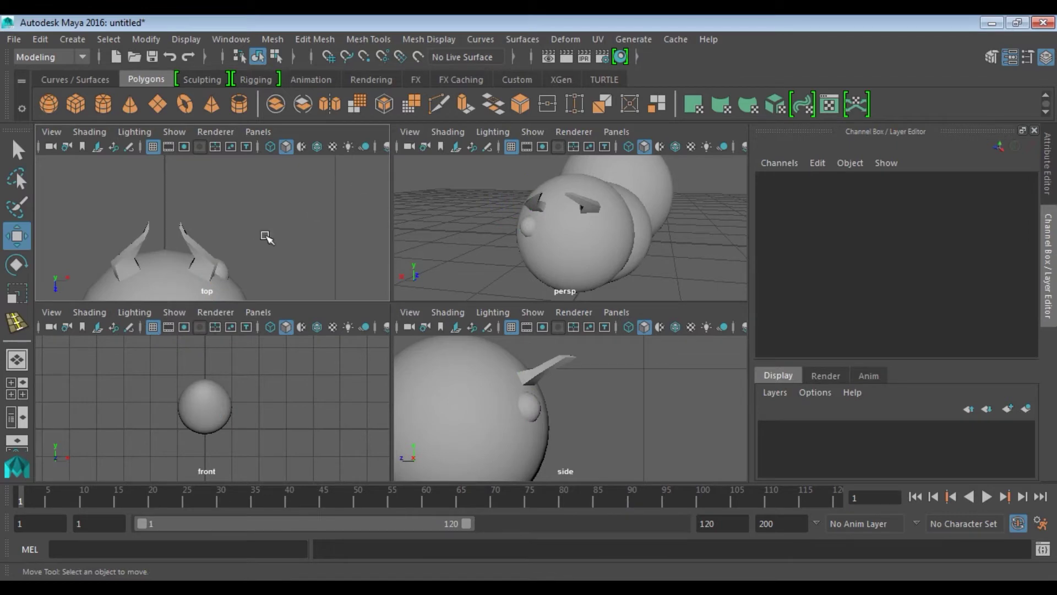
Step: Duplicate the eye sphere with Ctrl+D to form the second eye
key("space")
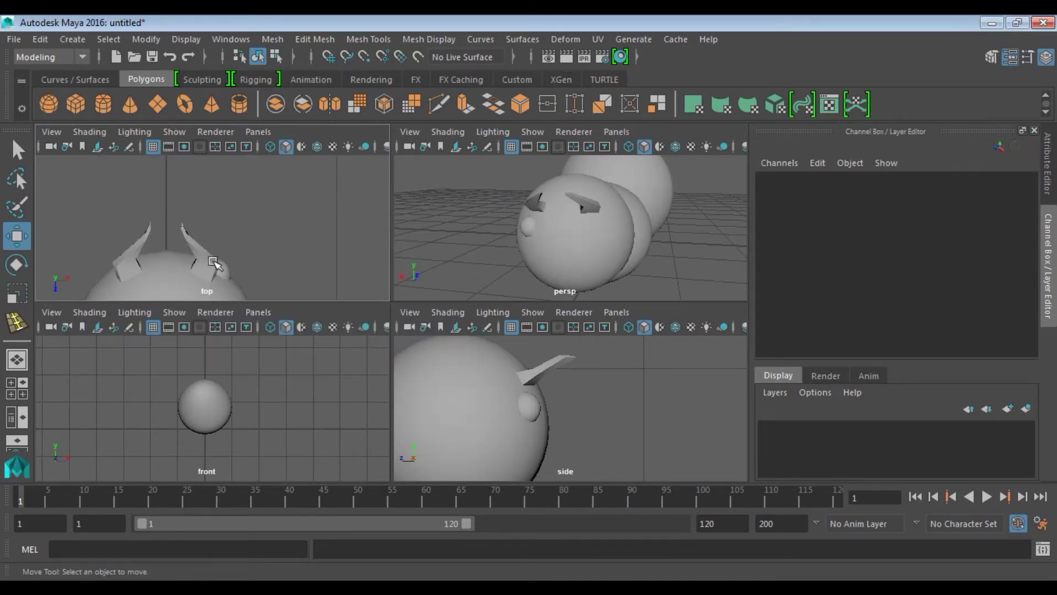
middle_click_drag(219, 258, 278, 210, "alt")
left_click(285, 240)
key("ctrl+d")
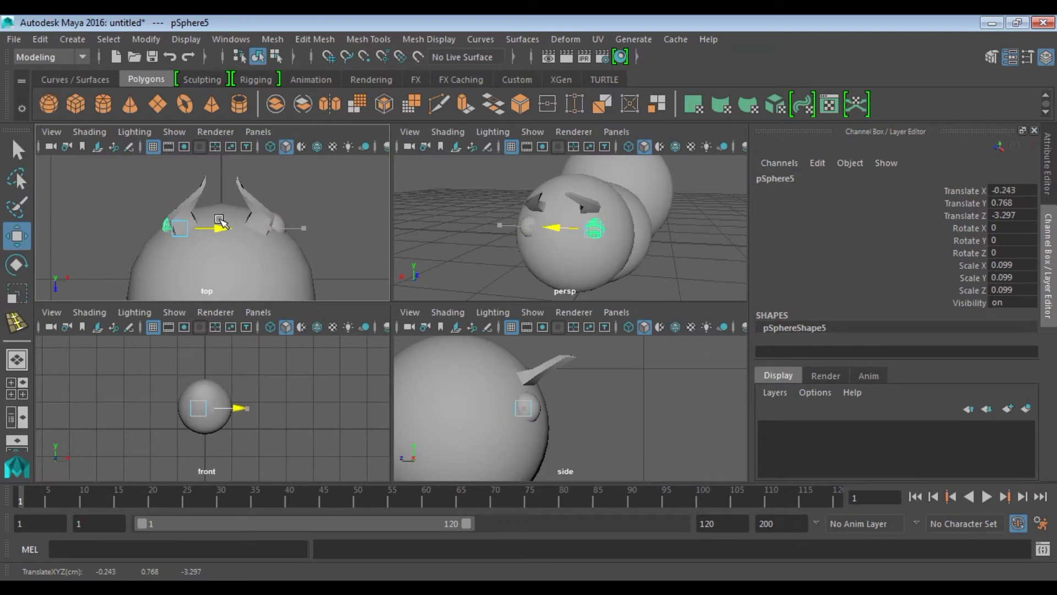
left_click(278, 226)
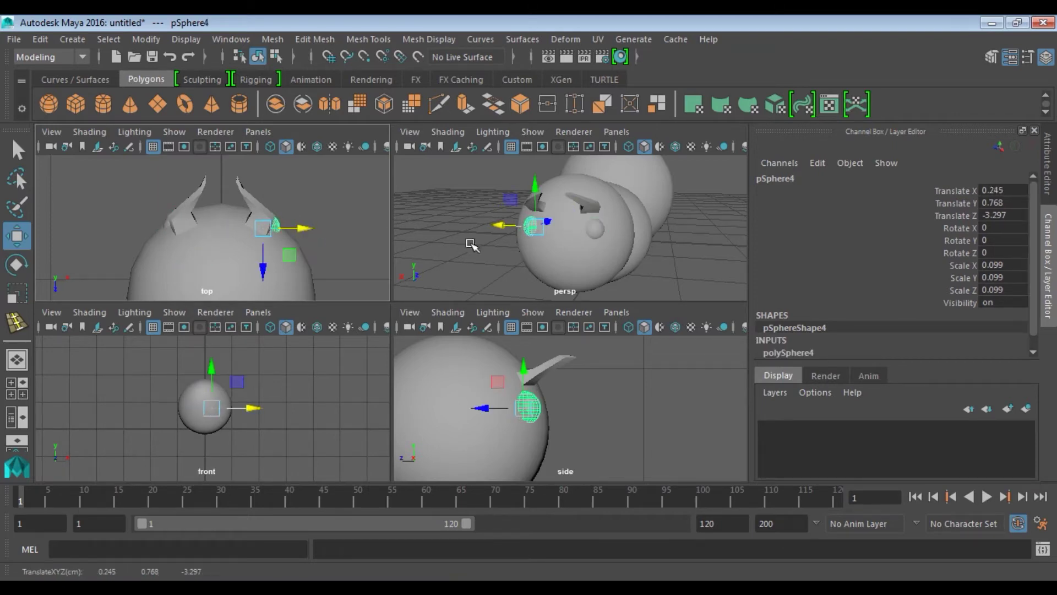
left_click(464, 247)
Step: Enlarge and orbit the perspective view, cancelling the save dialog
key("ctrl+space")
key("ctrl+space")
key("space")
mouse_move(453, 369)
left_mouse_down("alt")
mouse_move(495, 402)
mouse_move(511, 373)
mouse_move(276, 245)
mouse_move(496, 170)
mouse_move(355, 339)
mouse_move(378, 302)
mouse_move(419, 352)
left_mouse_up("alt")
key("ctrl+s")
key("Escape")
Step: Return to the four-view layout and frame the whole ant in each view
key("space")
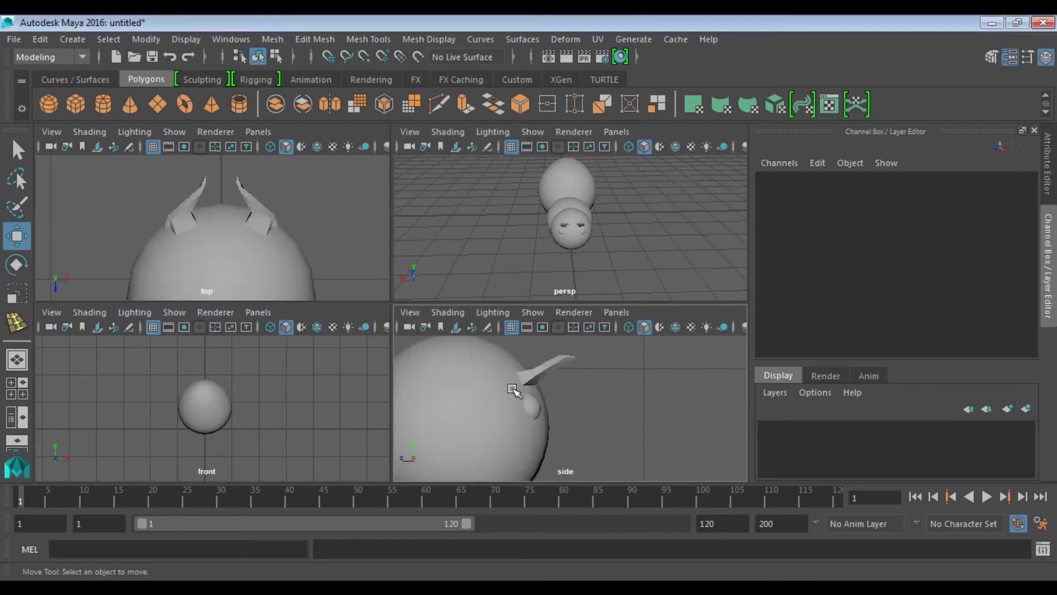
key("a")
key("space")
key("space")
scroll(228, 410, "up", 2)
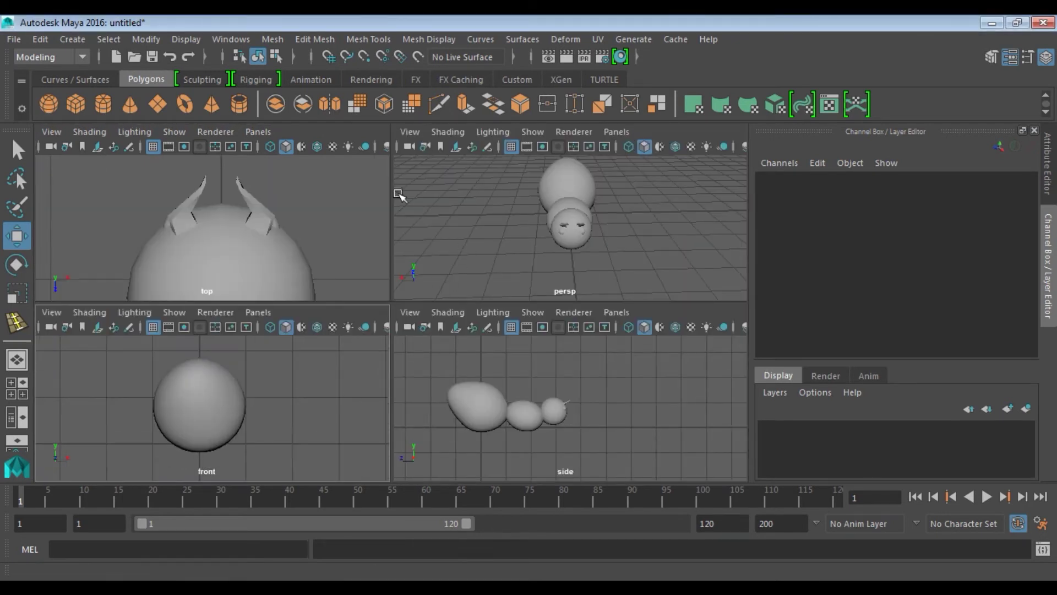
key("a")
key("space")
scroll(220, 226, "up", 2)
scroll(220, 226, "up", 2)
Step: Create a polygon cube and raise it above the ground to the ant's right
right_click_drag(205, 165, 211, 159, "shift")
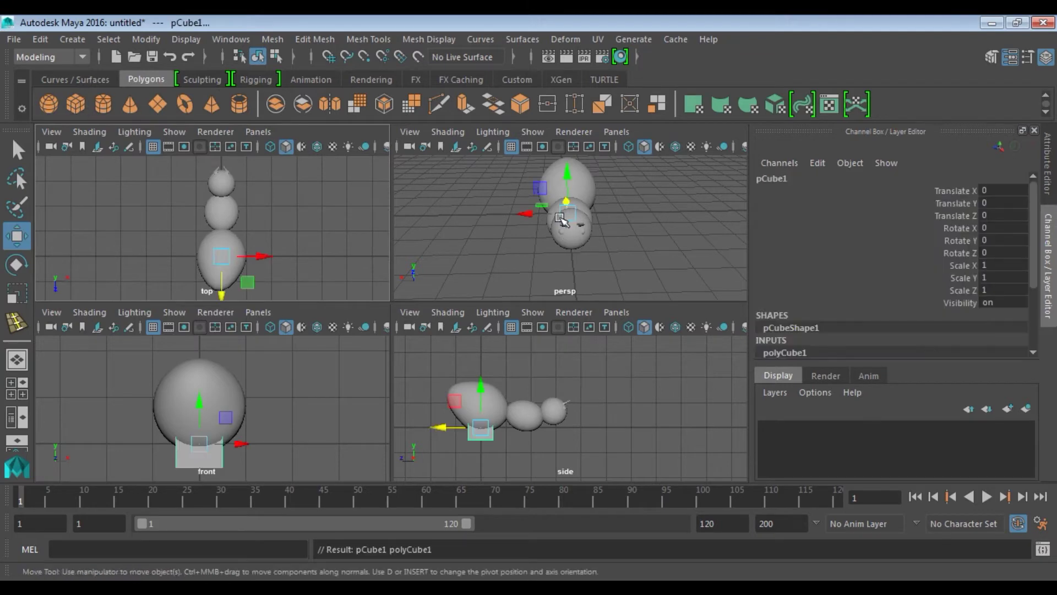
left_click_drag(249, 446, 322, 446)
left_click_drag(271, 413, 272, 373)
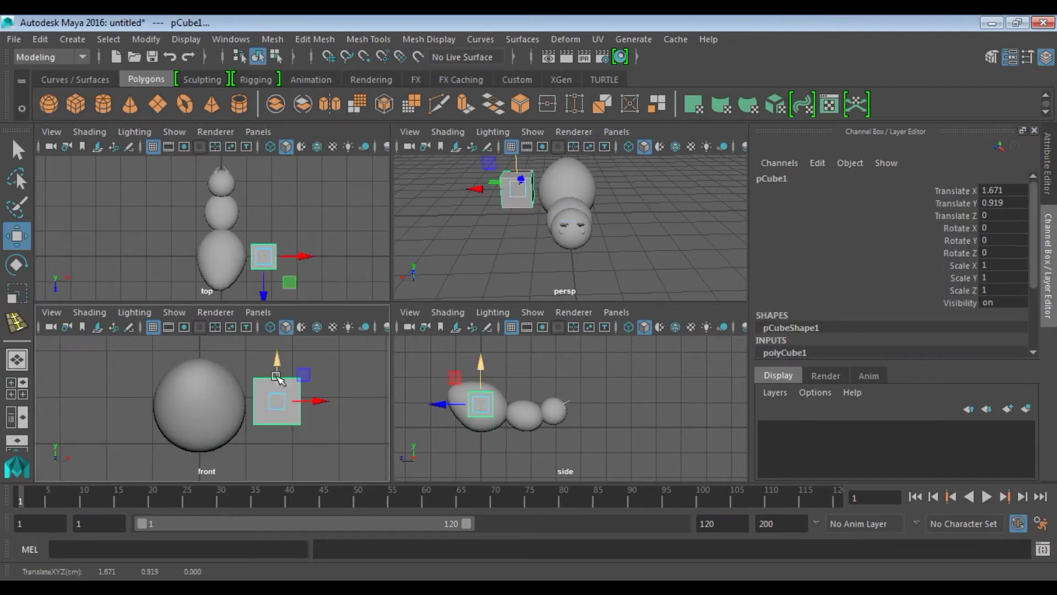
scroll(276, 385, "up", 3)
scroll(523, 185, "up", 3)
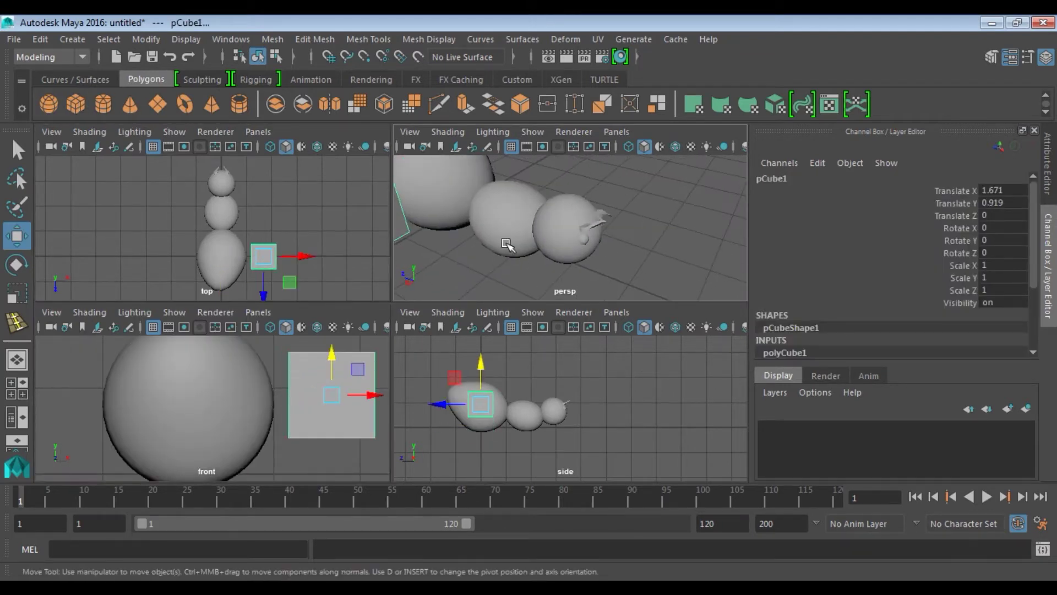
left_click_drag(578, 221, 658, 254, "alt")
Step: Scale the cube into a thin bar and move it beside the thorax
key("r")
mouse_move(479, 212)
left_mouse_down("ctrl")
mouse_move(463, 231)
mouse_move(523, 242)
mouse_move(499, 247)
left_mouse_up("ctrl")
mouse_move(567, 246)
left_mouse_down("alt")
mouse_move(507, 189)
mouse_move(517, 212)
left_mouse_up("alt")
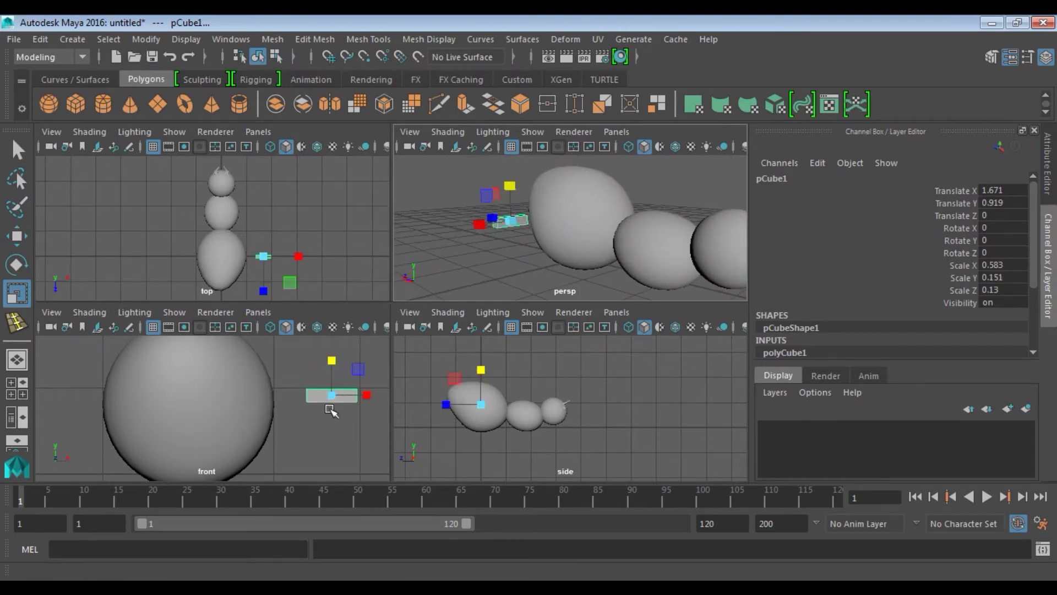
key("w")
left_click_drag(368, 394, 351, 395)
mouse_move(551, 259)
left_mouse_down("alt")
mouse_move(479, 229)
mouse_move(673, 295)
left_mouse_up("alt")
mouse_move(256, 297)
left_mouse_down()
mouse_move(251, 201)
mouse_move(297, 199)
left_mouse_up()
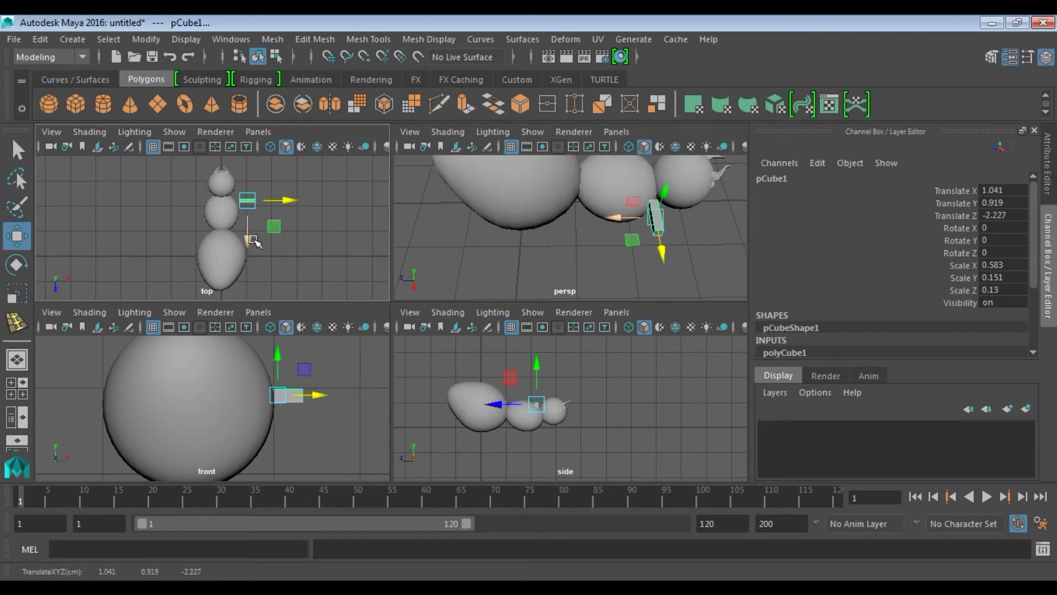
left_click_drag(258, 243, 259, 246)
Step: Lower the bar onto the middle body segment, near 1.041, 0.656, -2.072
mouse_move(600, 231)
left_mouse_down("alt")
mouse_move(601, 184)
mouse_move(520, 423)
left_mouse_up("alt")
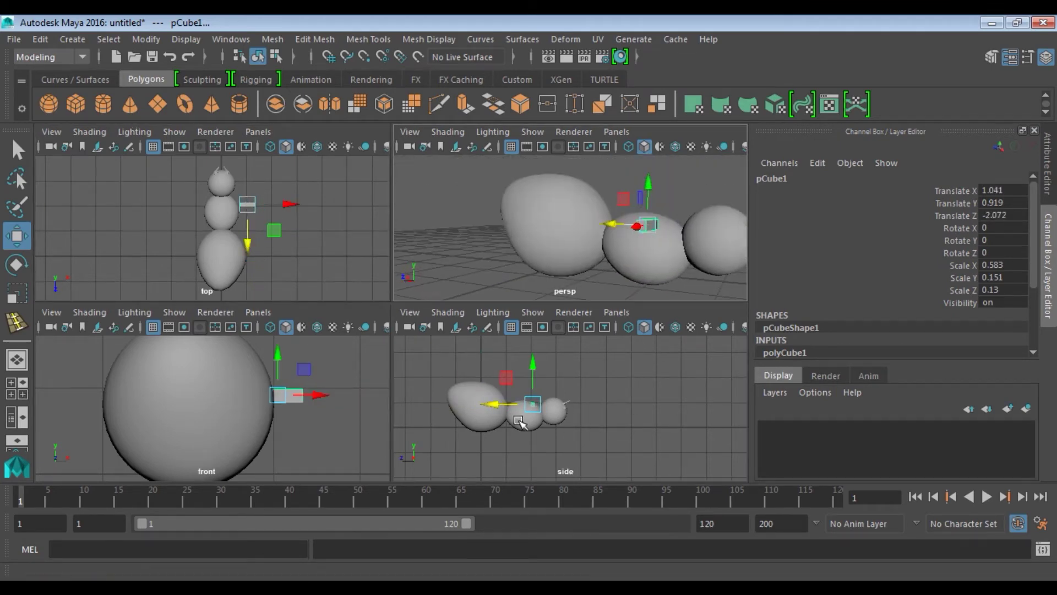
scroll(507, 413, "up", 5)
middle_click_drag(526, 407, 605, 375, "alt")
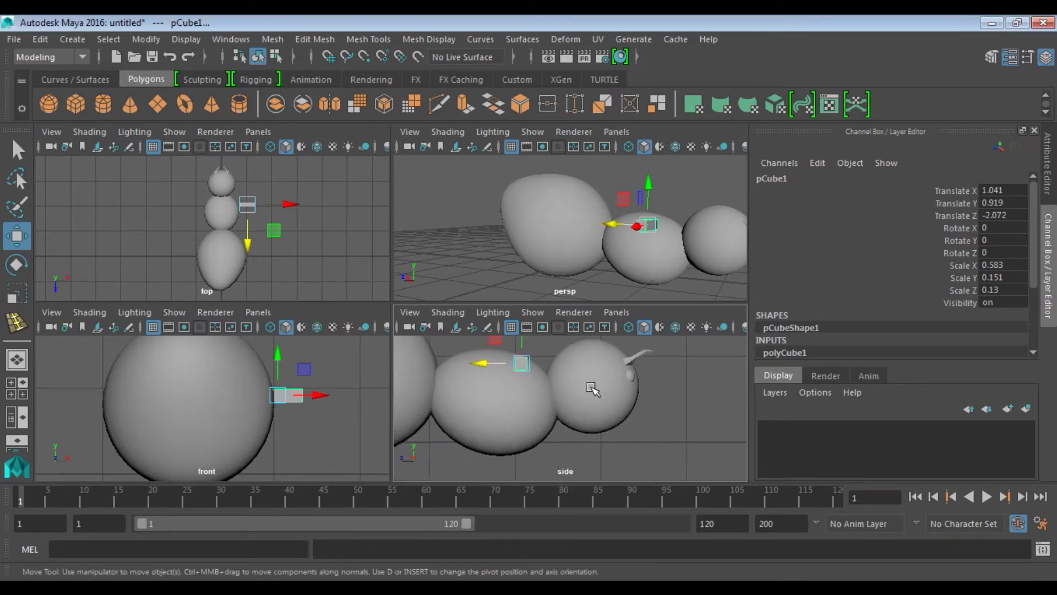
left_click_drag(649, 189, 649, 202)
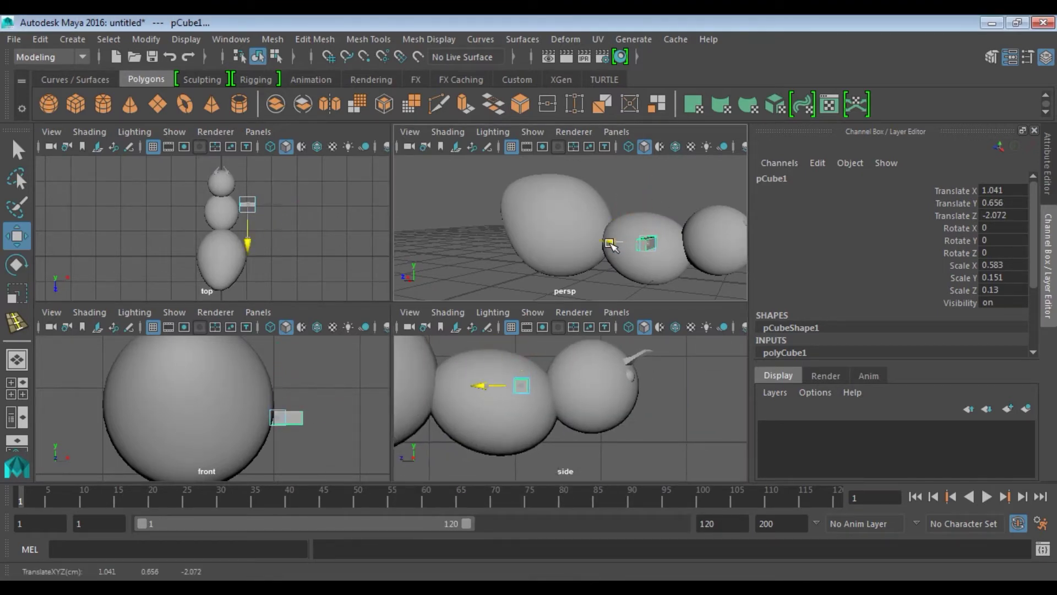
left_click_drag(594, 247, 545, 242, "alt")
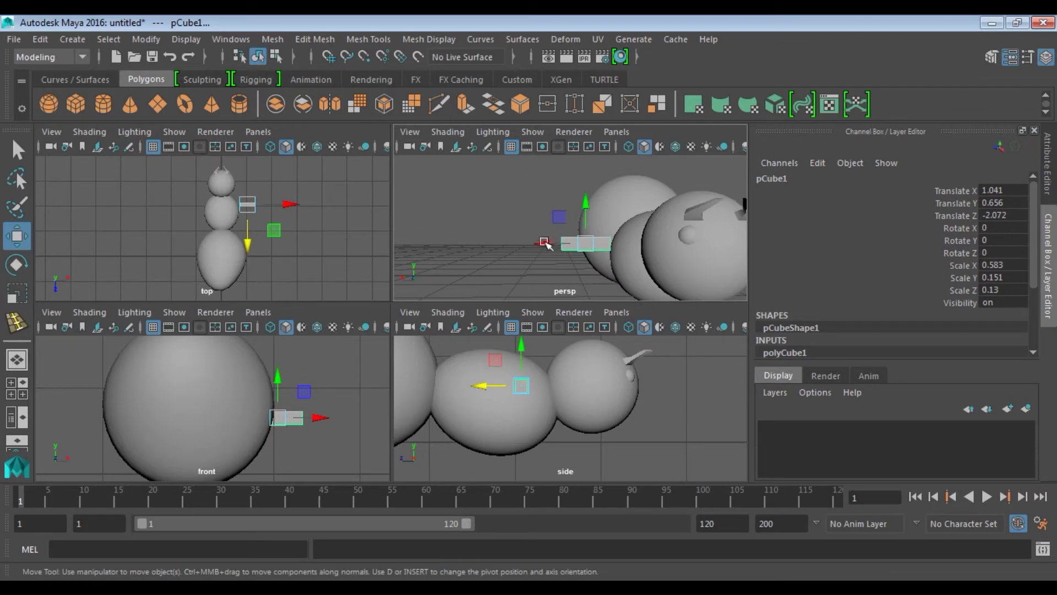
scroll(292, 220, "up", 3)
scroll(292, 226, "up", 3)
Step: Slide the box's right-end vertices inward along X to shorten it
right_click_drag(292, 232, 292, 149)
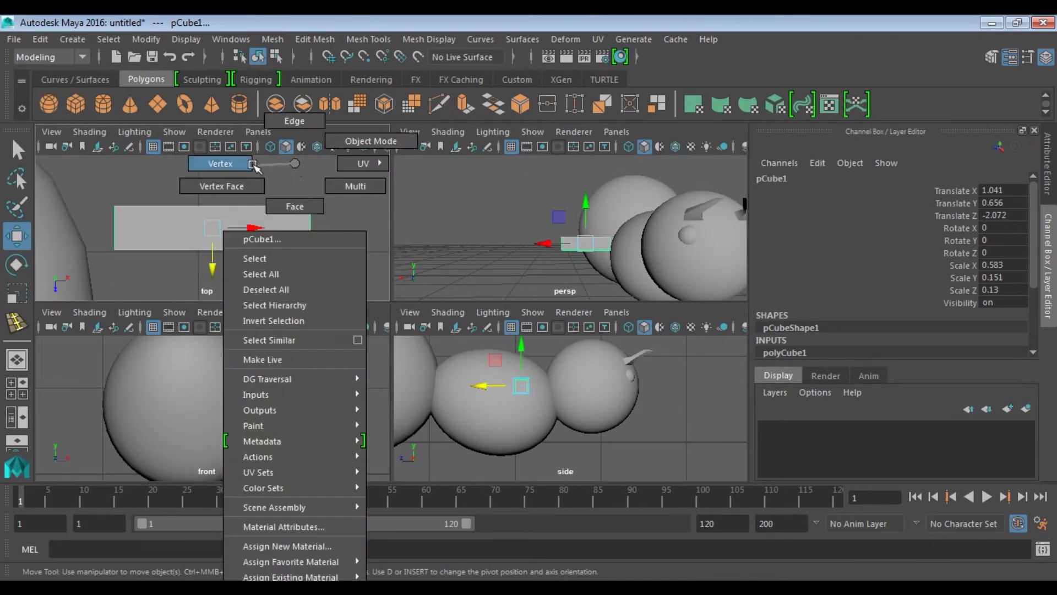
left_click(308, 244)
left_click_drag(354, 228, 234, 230)
right_click_drag(180, 227, 220, 140)
left_click(146, 39)
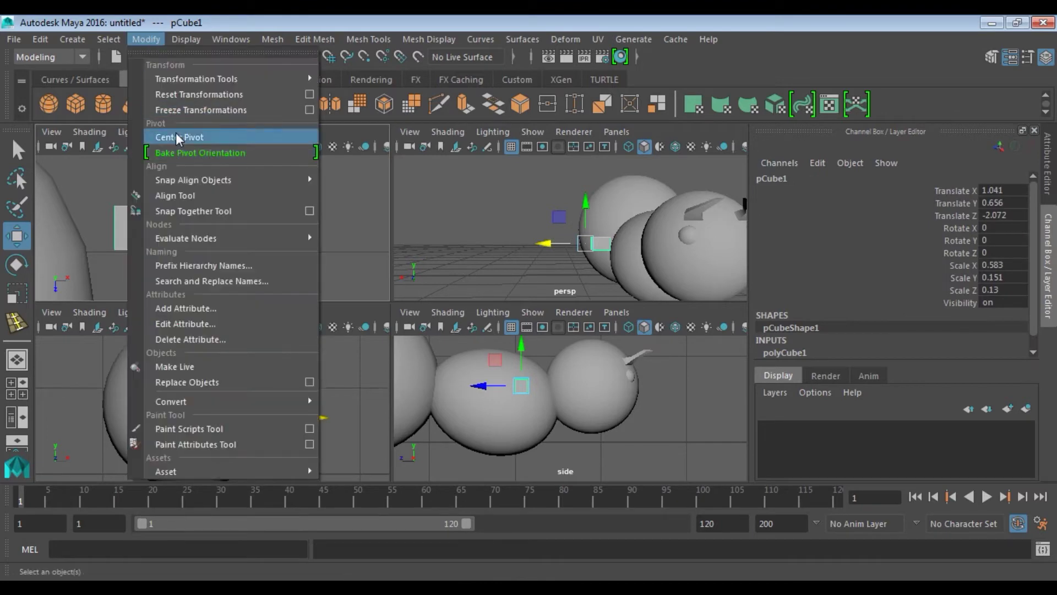
Step: Center the pivot, freeze transformations and rotate the box 12.4° in Y
left_click(201, 109)
left_click(146, 39)
left_click(179, 137)
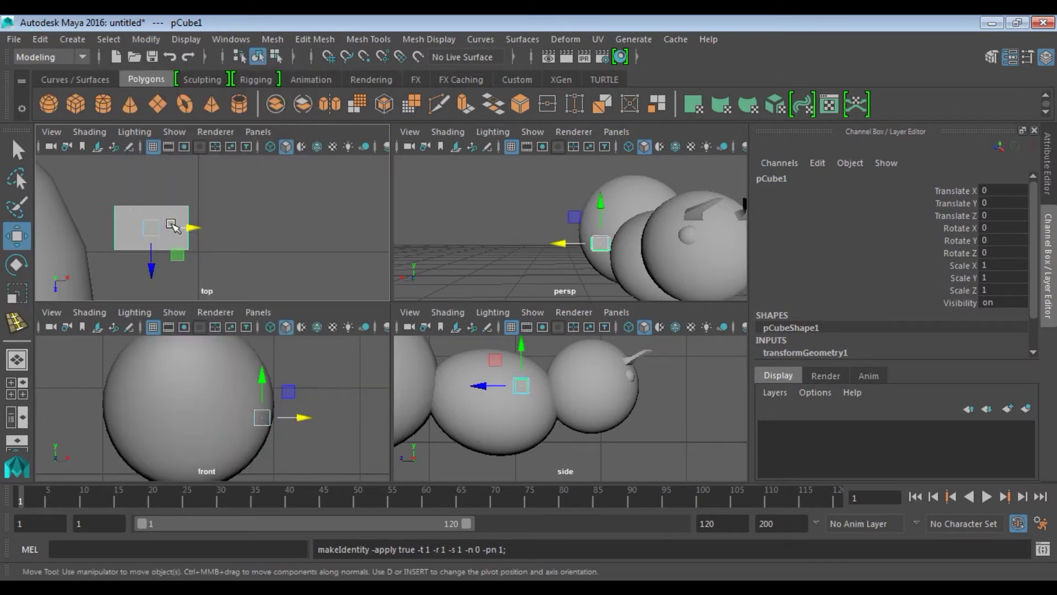
key("e")
left_click_drag(142, 201, 156, 194)
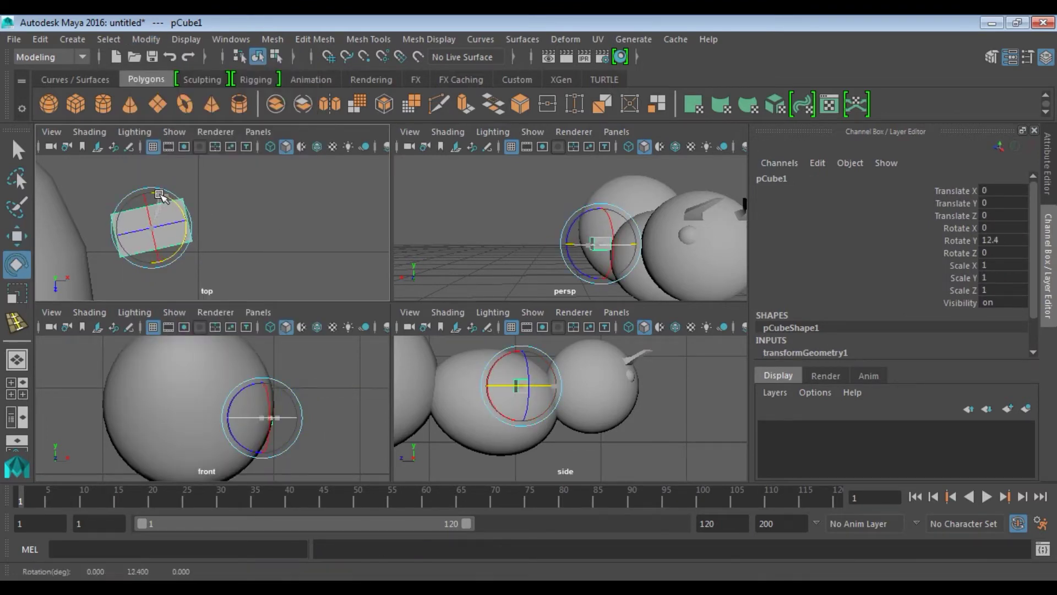
Step: Slide the leg box along X until it tucks into the middle body segment
left_click(478, 260)
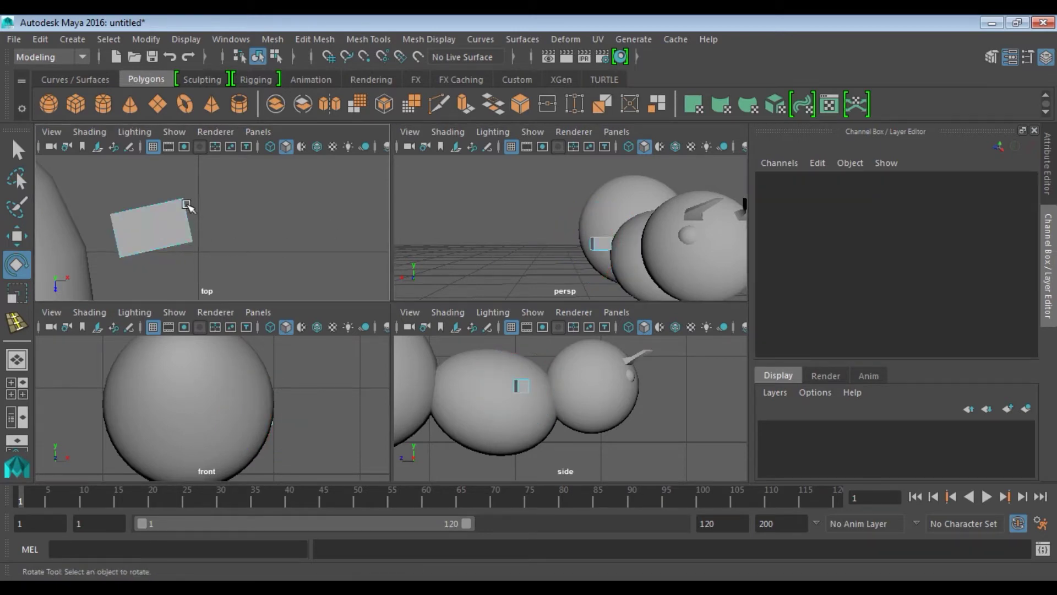
left_click(174, 228)
key("q")
key("w")
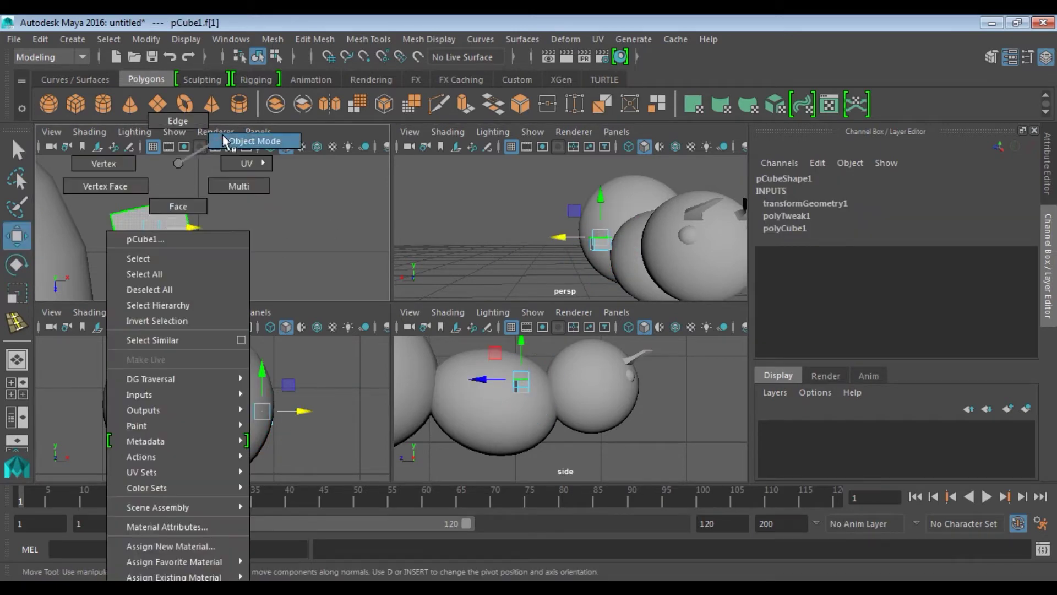
right_click_drag(174, 227, 258, 141)
left_click_drag(151, 228, 114, 243)
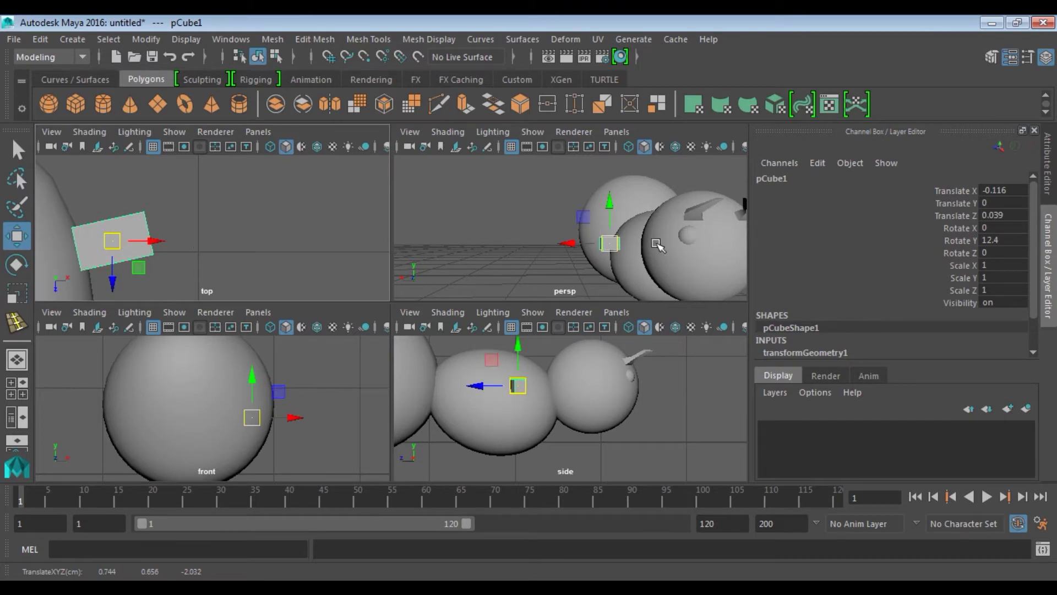
mouse_move(681, 230)
left_mouse_down("alt")
mouse_move(567, 232)
mouse_move(684, 236)
left_mouse_up("alt")
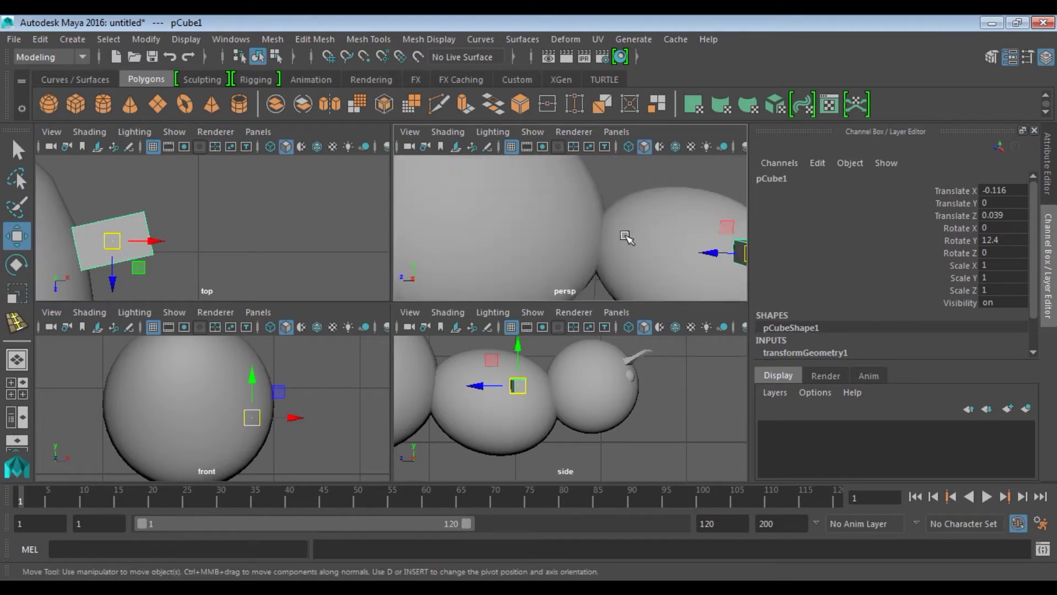
scroll(613, 200, "down", 3)
key("space")
key("space")
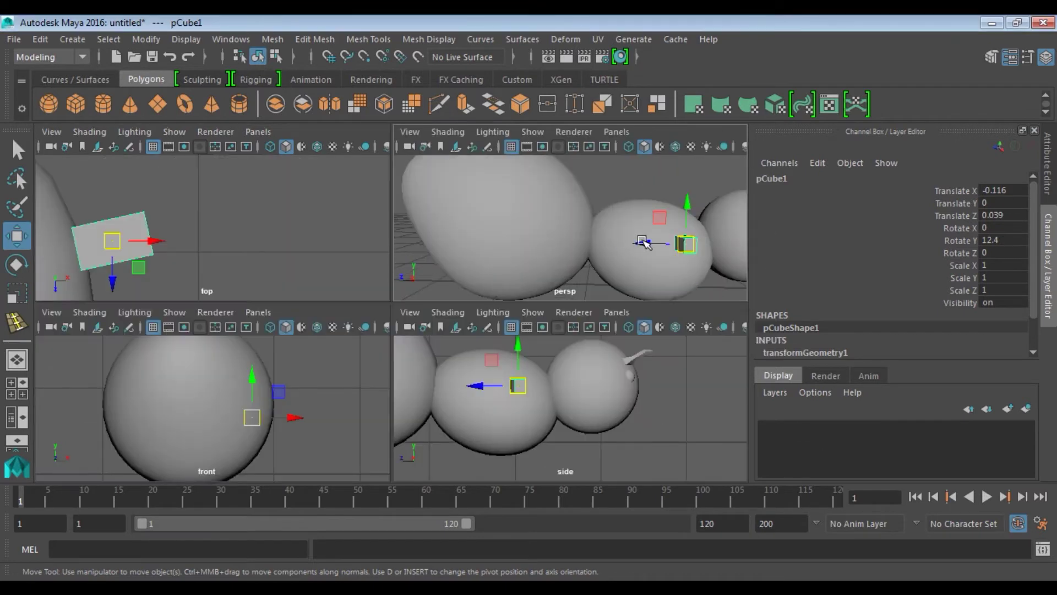
mouse_move(633, 236)
left_mouse_down("alt")
mouse_move(604, 219)
mouse_move(609, 266)
left_mouse_up("alt")
left_click_drag(573, 227, 564, 228)
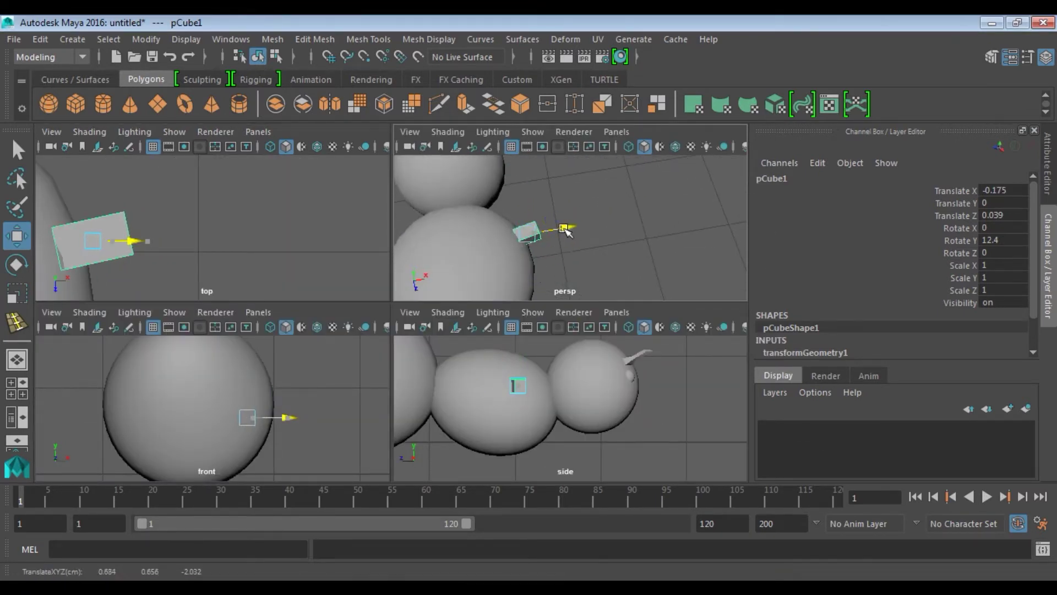
key("space")
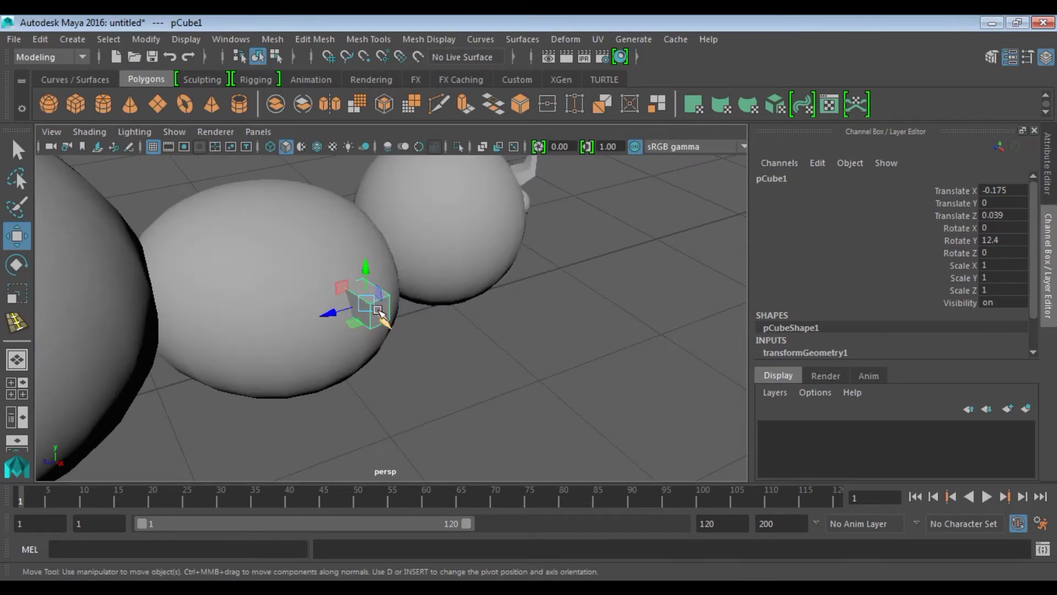
Step: Select the box's outer end face
right_click_drag(367, 291, 394, 255)
left_click(378, 302)
mouse_move(397, 320)
left_mouse_down("alt")
mouse_move(420, 276)
mouse_move(205, 278)
mouse_move(435, 306)
left_mouse_up("alt")
scroll(435, 306, "up", 5)
mouse_move(498, 314)
left_mouse_down("alt")
mouse_move(389, 306)
mouse_move(355, 324)
mouse_move(365, 300)
left_mouse_up("alt")
Step: Extrude the end face twice, lengthening the second extrusion slightly
key("ctrl+e")
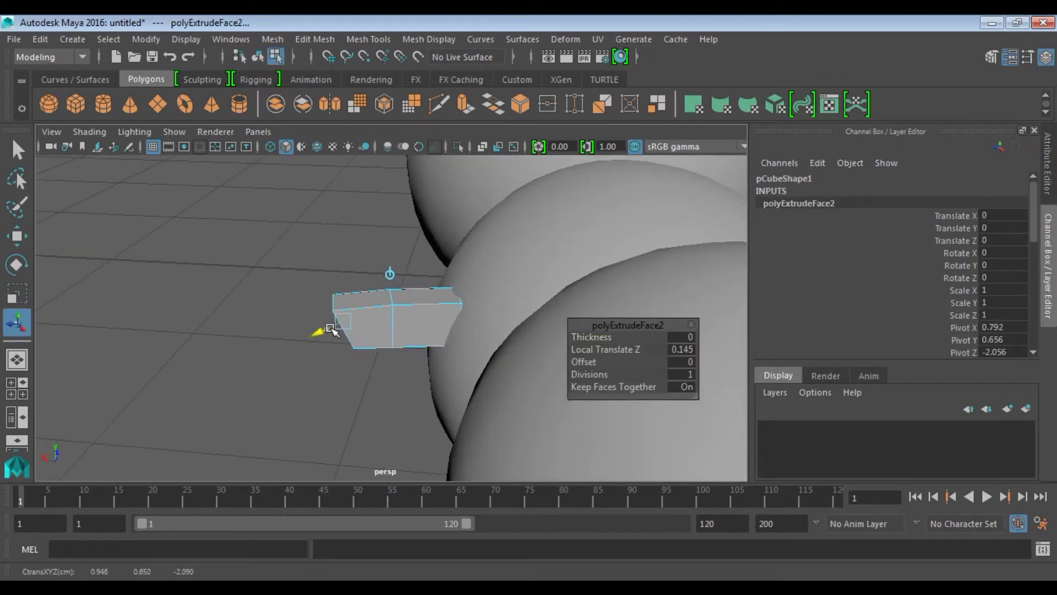
mouse_move(337, 320)
left_mouse_down("alt")
mouse_move(344, 337)
mouse_move(435, 330)
mouse_move(391, 355)
left_mouse_up("alt")
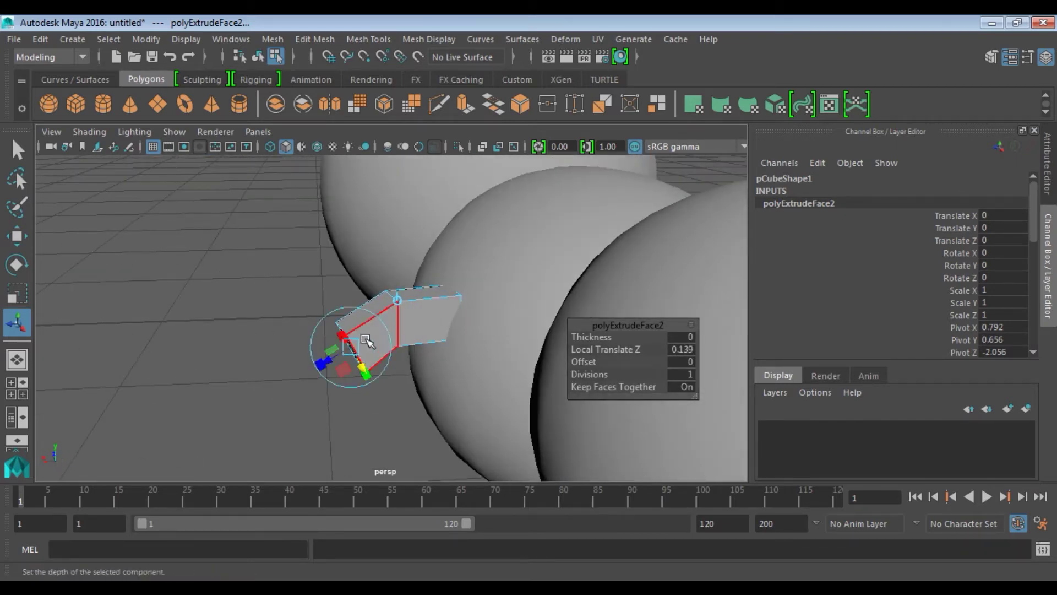
scroll(365, 347, "down", 3)
right_click_drag(361, 308, 361, 337, "shift")
scroll(343, 355, "up", 3)
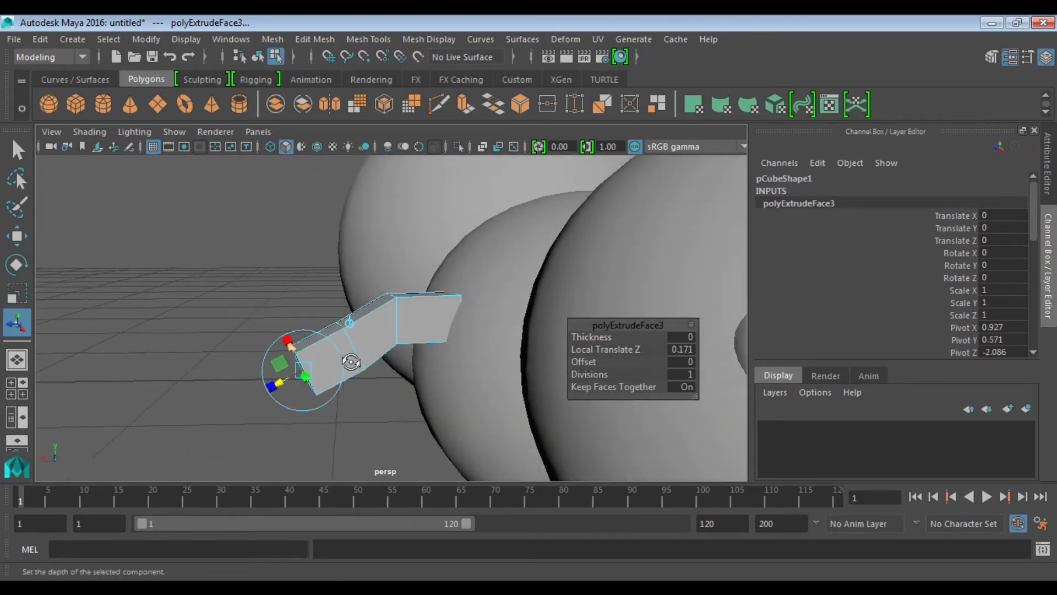
left_click_drag(342, 365, 457, 330, "alt")
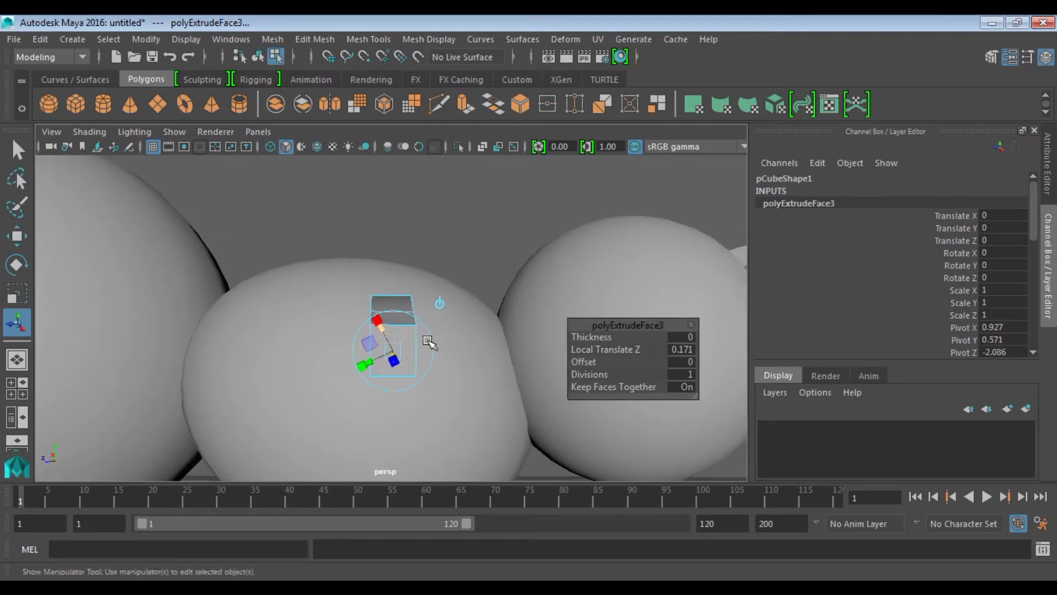
mouse_move(399, 364)
left_mouse_down("alt")
mouse_move(390, 349)
mouse_move(342, 378)
mouse_move(460, 452)
left_mouse_up("alt")
mouse_move(395, 435)
left_mouse_down()
mouse_move(308, 402)
mouse_move(446, 393)
left_mouse_up()
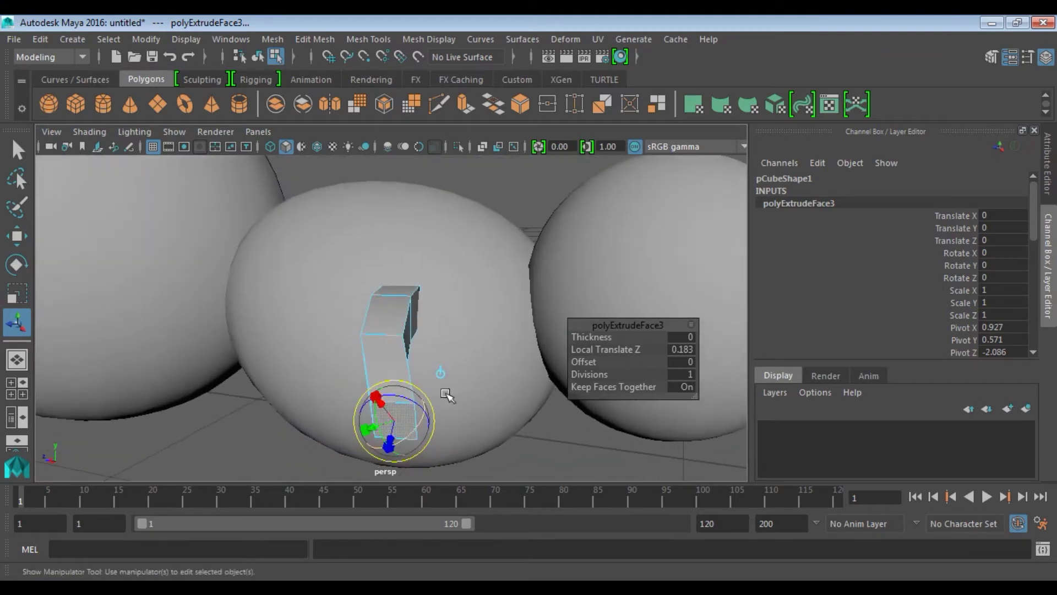
Step: Extrude the end face again to bend the leg down, Local Translate Z 0.183
mouse_move(426, 393)
left_mouse_down("alt")
mouse_move(440, 390)
mouse_move(309, 406)
mouse_move(421, 350)
left_mouse_up("alt")
scroll(368, 366, "up", 5)
middle_click_drag(437, 307, 450, 251, "alt")
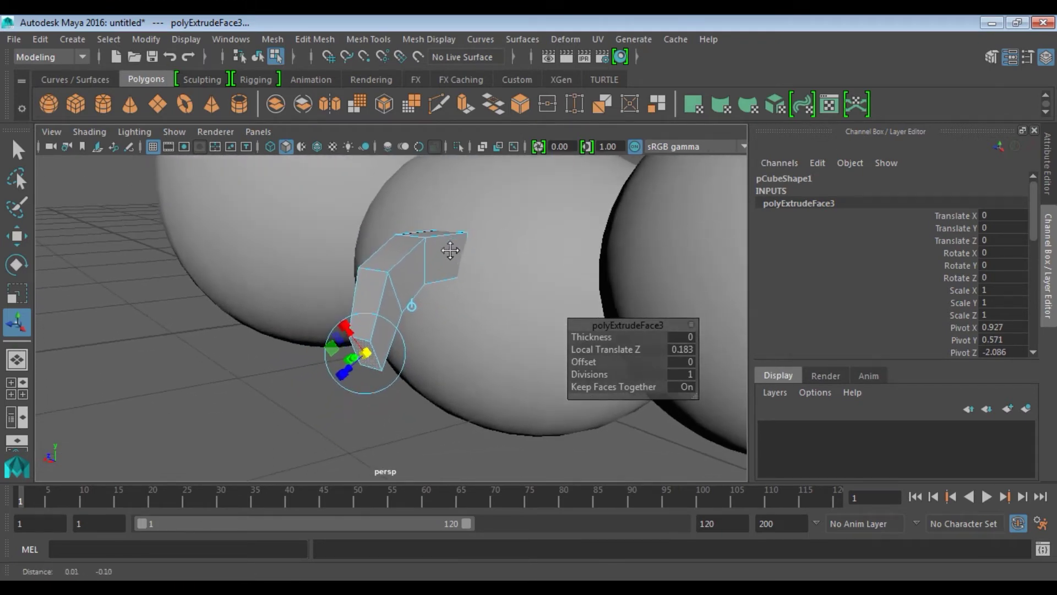
right_click_drag(372, 363, 432, 333, "shift")
mouse_move(432, 332)
left_mouse_down("alt")
mouse_move(457, 331)
mouse_move(517, 382)
mouse_move(406, 269)
mouse_move(267, 262)
mouse_move(375, 358)
mouse_move(468, 361)
mouse_move(463, 349)
mouse_move(451, 363)
left_mouse_up("alt")
left_click_drag(468, 414, 292, 346, "alt")
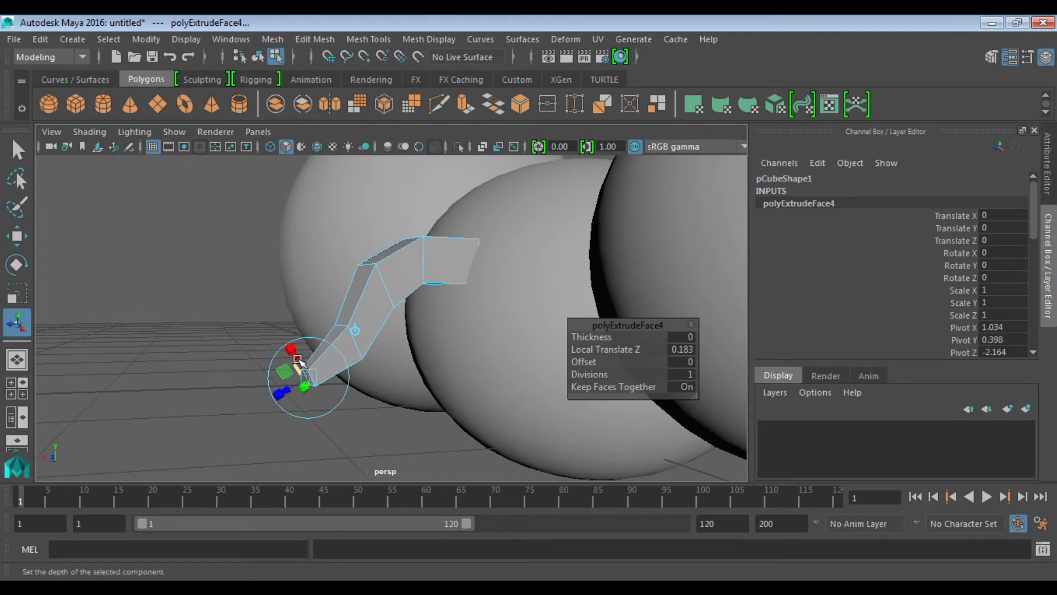
mouse_move(314, 380)
left_mouse_down("alt")
mouse_move(386, 353)
mouse_move(406, 407)
mouse_move(484, 366)
mouse_move(448, 378)
mouse_move(484, 370)
mouse_move(366, 314)
mouse_move(524, 331)
mouse_move(496, 350)
mouse_move(346, 325)
left_mouse_up("alt")
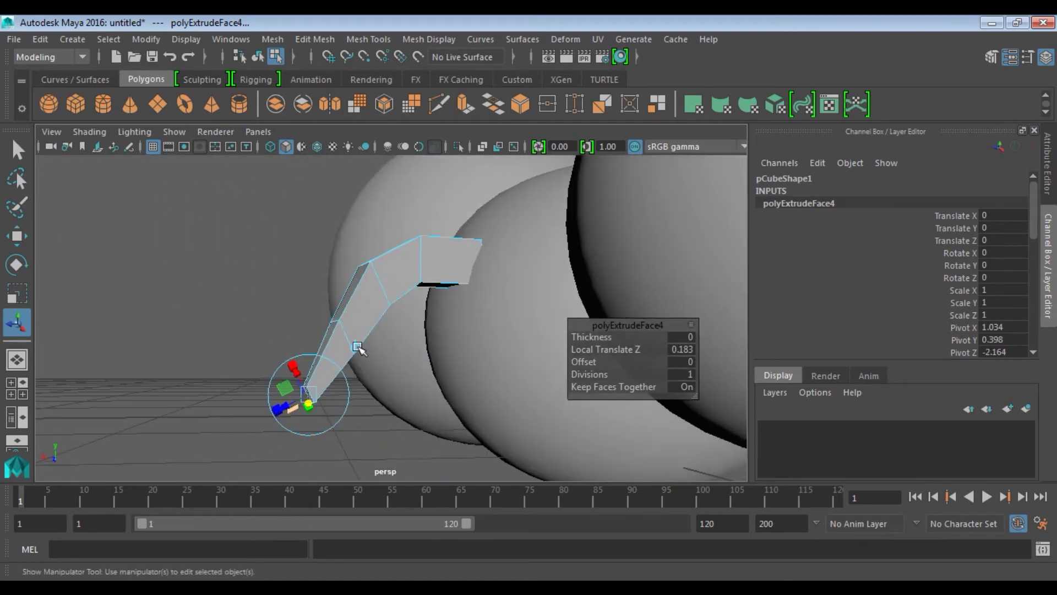
key("f")
right_click_drag(385, 291, 344, 342, "shift")
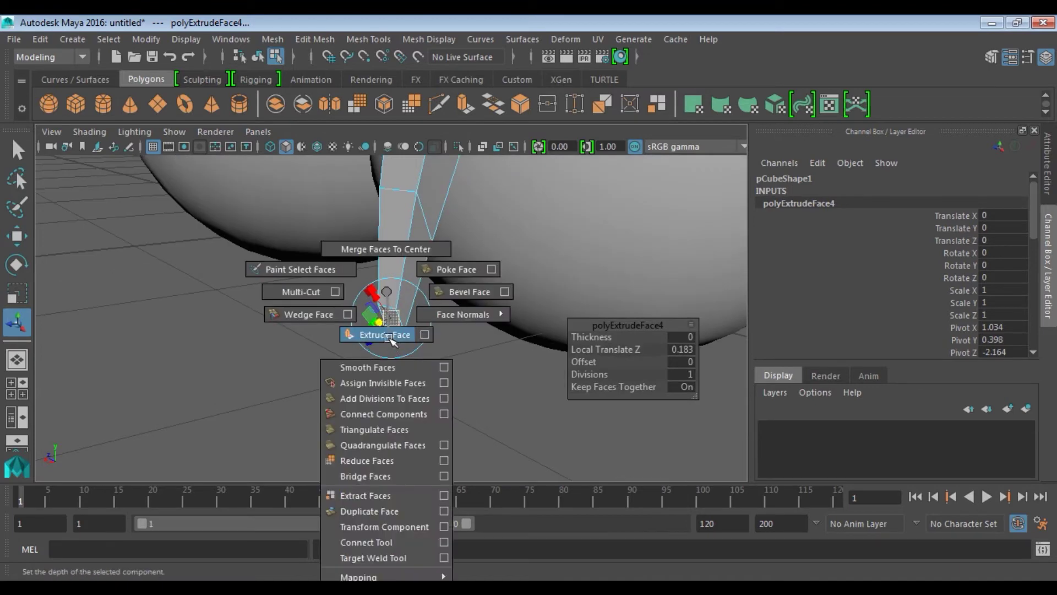
Step: Taper the tip face into a narrow foot (Local Translate Z 0.123), back in Object Mode
left_click_drag(314, 373, 542, 312, "alt")
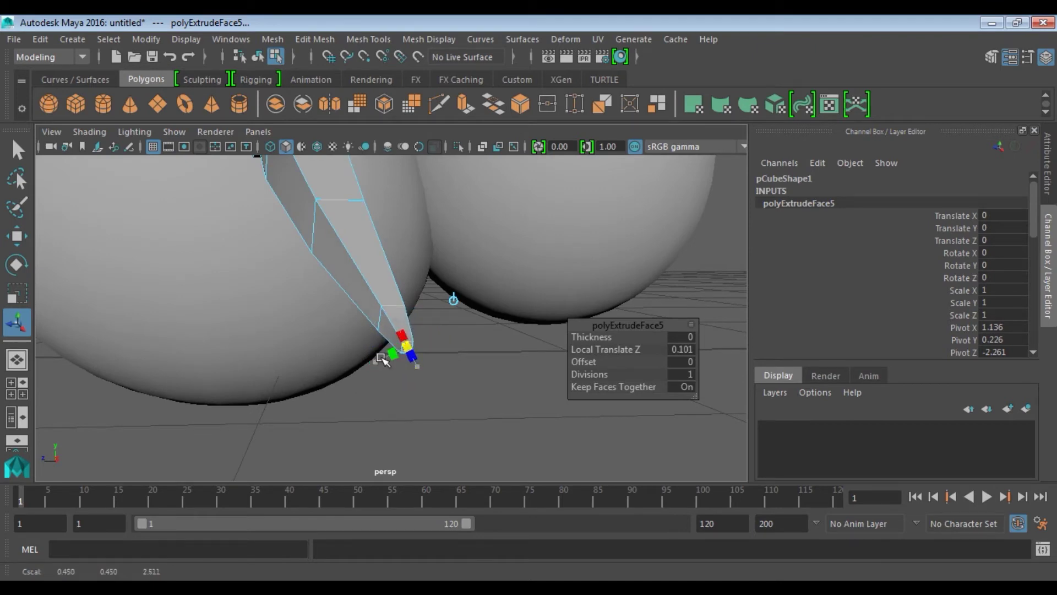
mouse_move(380, 358)
left_mouse_down("alt")
mouse_move(224, 306)
mouse_move(448, 288)
mouse_move(429, 318)
mouse_move(309, 319)
mouse_move(328, 331)
mouse_move(439, 324)
left_mouse_up("alt")
left_click_drag(366, 356, 521, 260, "alt")
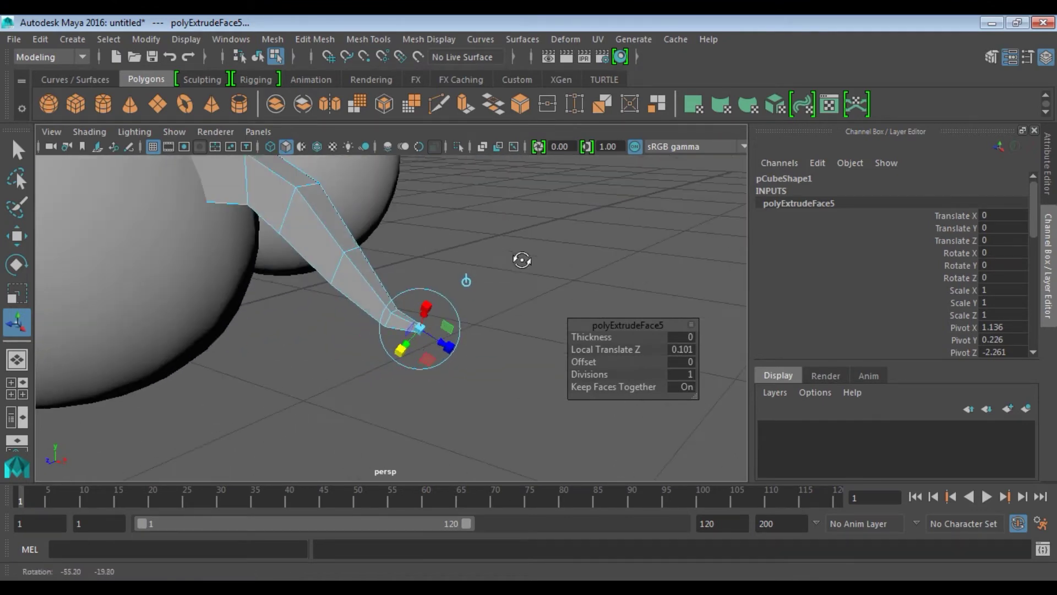
mouse_move(409, 346)
left_mouse_down("alt")
mouse_move(378, 342)
mouse_move(377, 352)
left_mouse_up("alt")
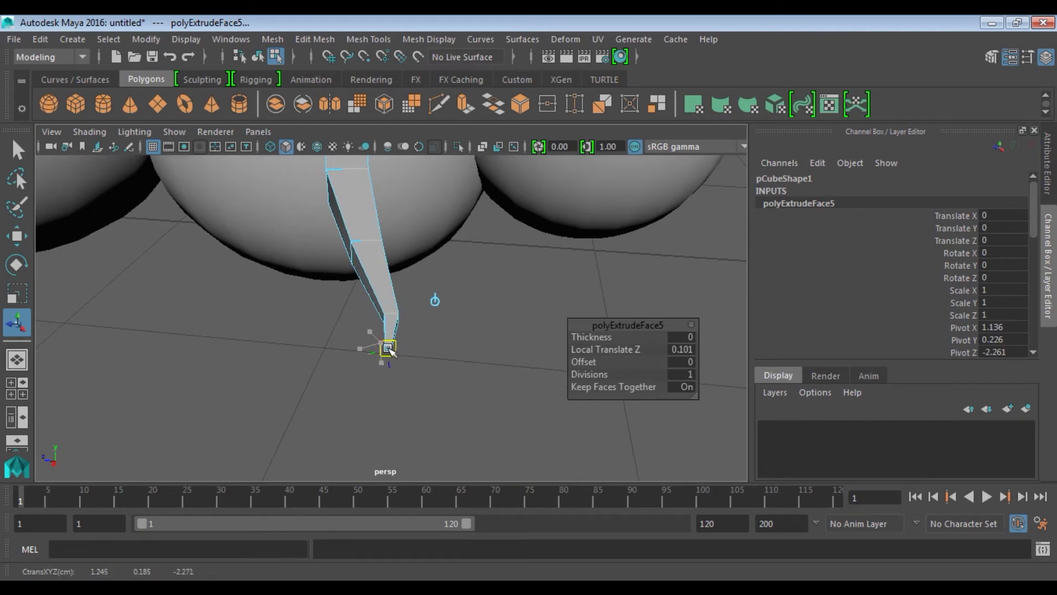
mouse_move(385, 352)
left_mouse_down("alt")
mouse_move(361, 305)
mouse_move(466, 267)
mouse_move(340, 202)
left_mouse_up("alt")
key("F8")
Step: Lower the extruded leg along Y and push it back along Z toward the body
key("space")
key("w")
key("f")
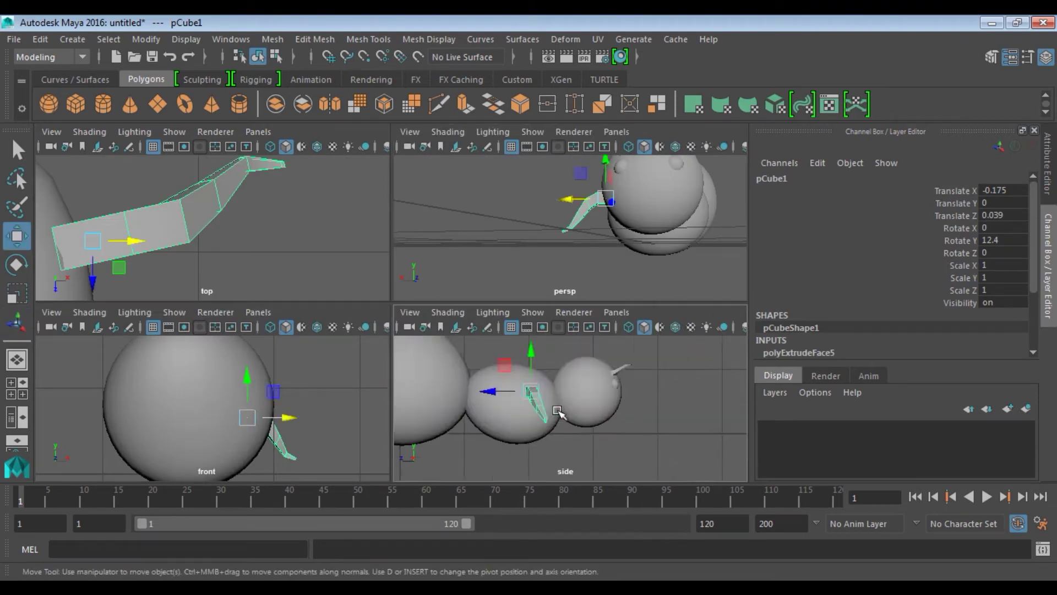
scroll(532, 404, "up", 1)
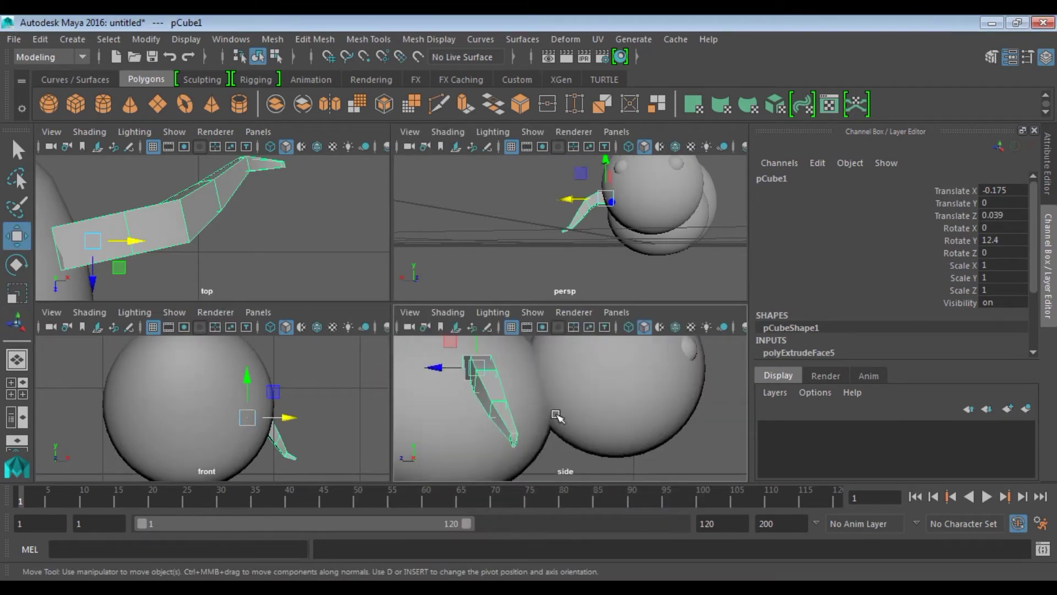
left_click_drag(472, 348, 475, 417)
mouse_move(496, 275)
left_mouse_down("alt")
mouse_move(507, 283)
mouse_move(597, 252)
mouse_move(341, 354)
mouse_move(338, 307)
mouse_move(354, 288)
mouse_move(378, 291)
mouse_move(363, 290)
left_mouse_up("alt")
key("space")
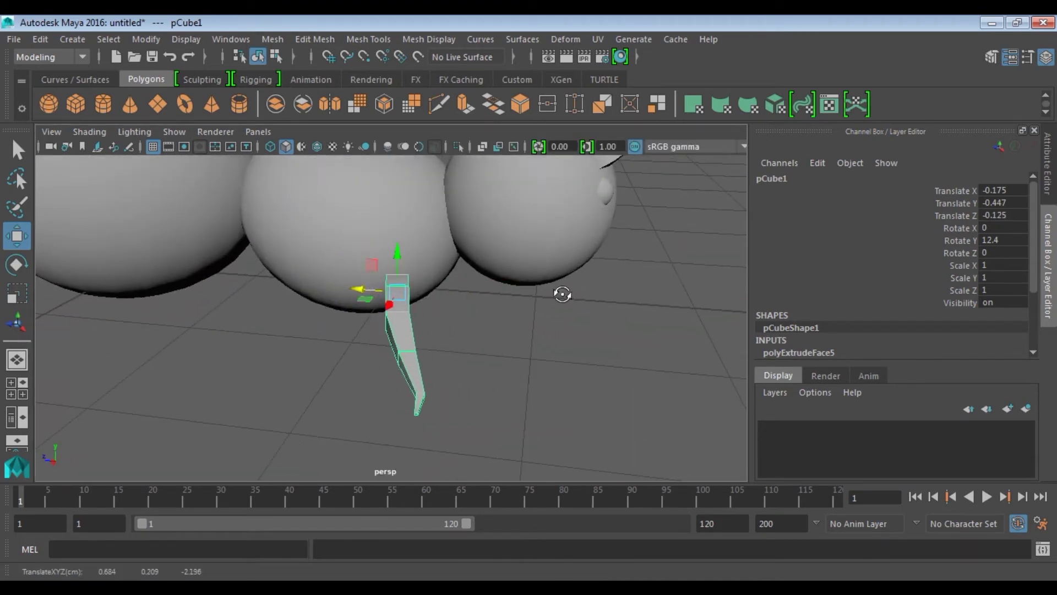
left_click_drag(573, 296, 404, 297, "alt")
Step: Select edges at the leg's base and scale them to taper the strip
left_click_drag(508, 318, 472, 326, "alt")
right_click_drag(473, 326, 484, 122)
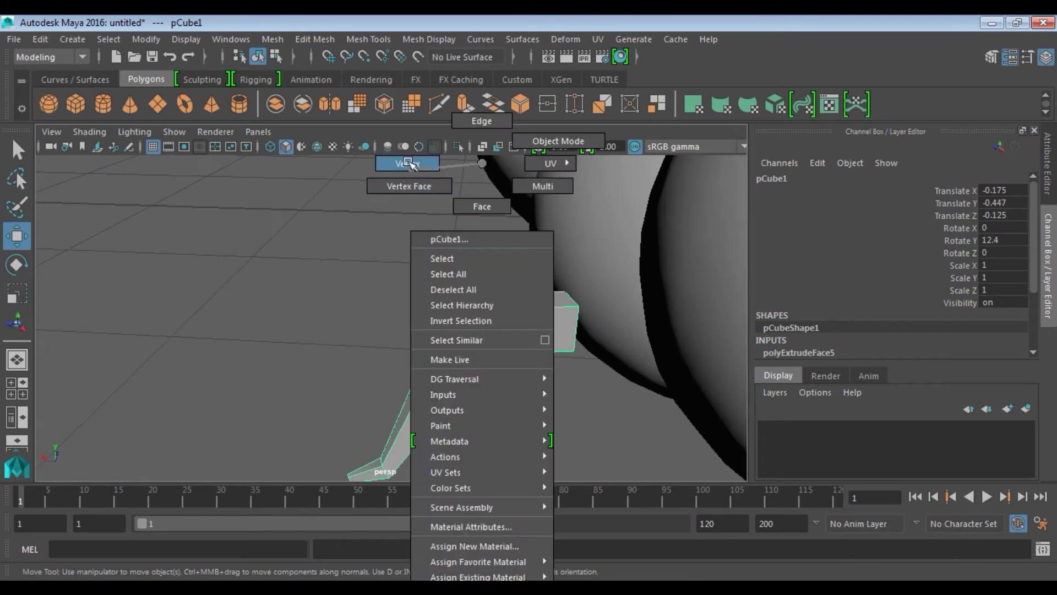
left_click(512, 330)
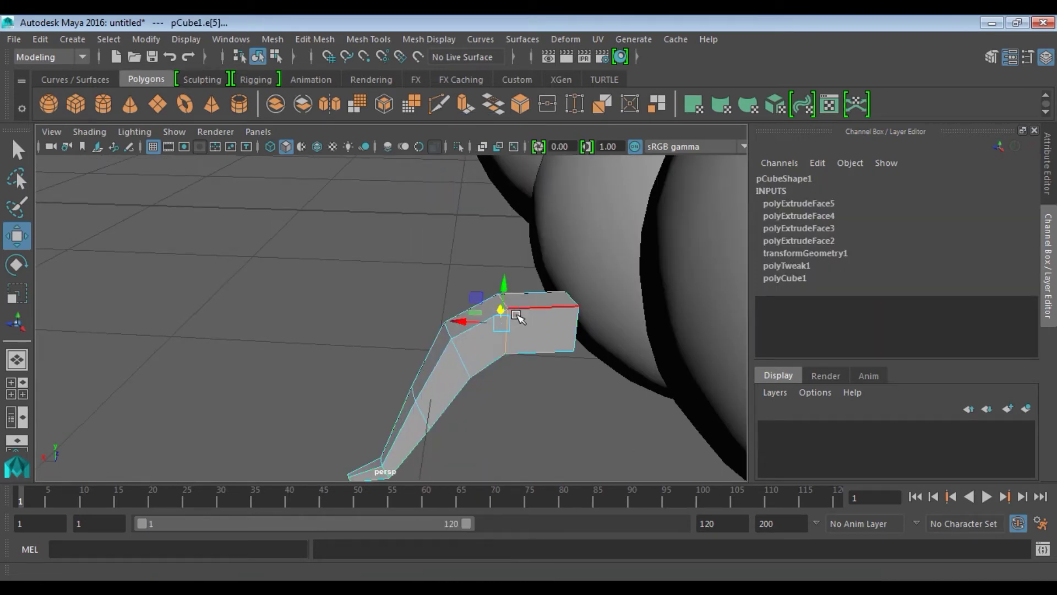
key("q")
key("w")
key("e")
key("r")
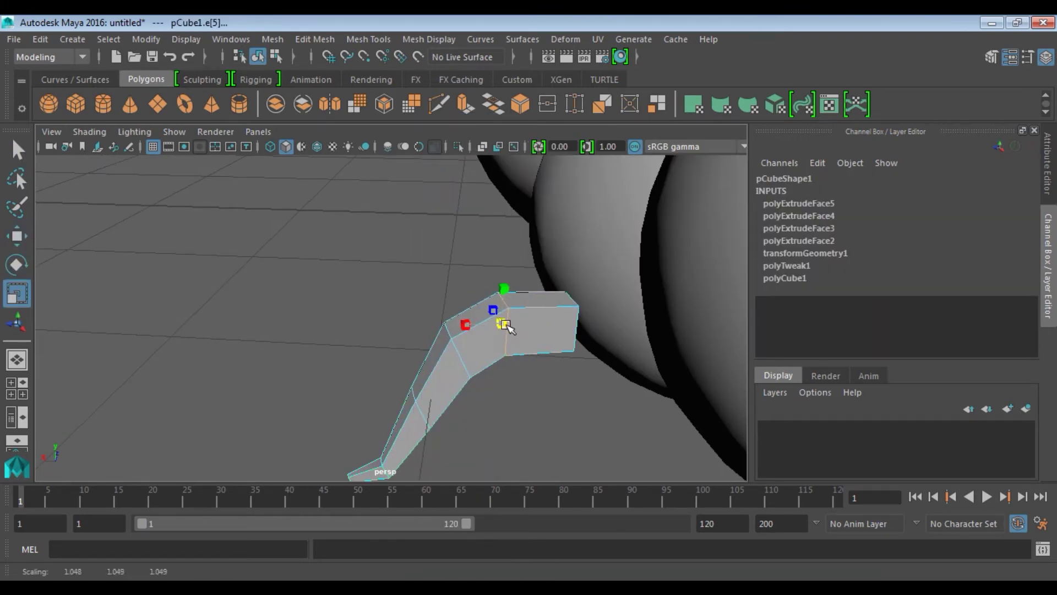
left_click(459, 345)
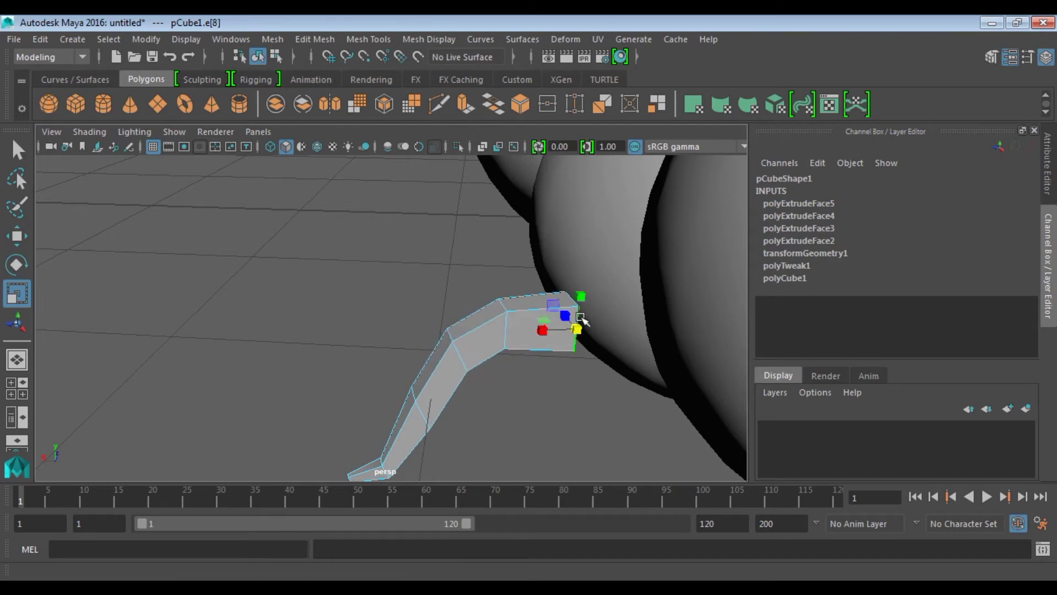
Step: Select the leg's inner end face and move it up toward the body
left_click_drag(632, 356, 504, 163, "alt")
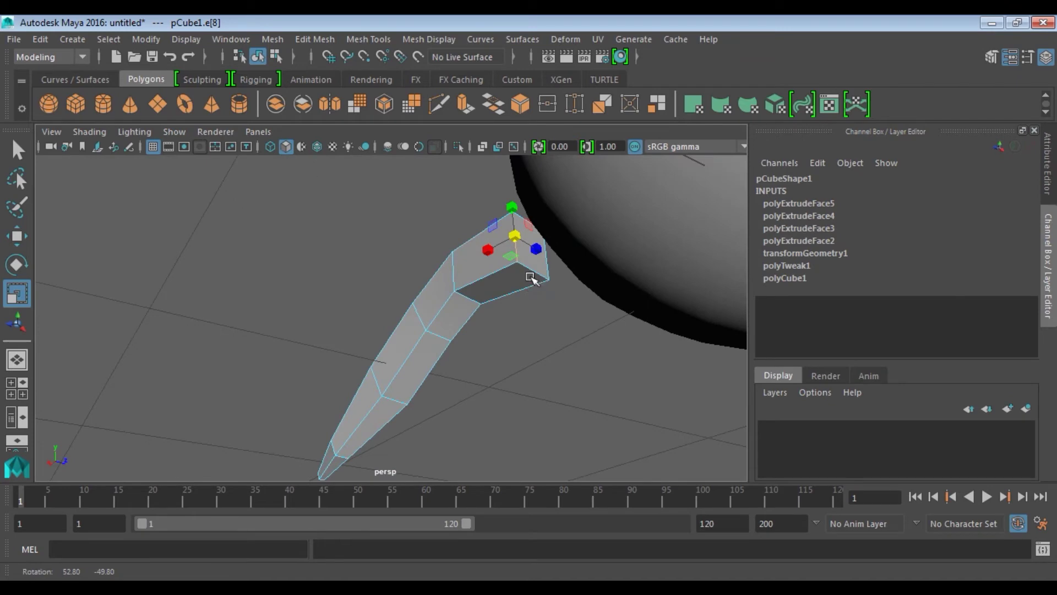
right_click_drag(504, 163, 479, 204)
left_click(519, 245)
mouse_move(523, 239)
left_mouse_down("alt")
mouse_move(524, 368)
mouse_move(421, 302)
mouse_move(464, 277)
mouse_move(451, 281)
mouse_move(510, 371)
mouse_move(575, 335)
mouse_move(728, 219)
left_mouse_up("alt")
key("w")
left_click_drag(468, 310, 519, 325)
Step: Raise the leg's end face further, then clear the face selection
mouse_move(493, 283)
left_mouse_down()
mouse_move(497, 248)
mouse_move(438, 302)
mouse_move(484, 303)
left_mouse_up()
right_click_drag(538, 179, 501, 384)
left_click(501, 383)
mouse_move(501, 384)
left_mouse_down("alt")
mouse_move(424, 330)
mouse_move(408, 286)
mouse_move(492, 292)
left_mouse_up("alt")
scroll(401, 307, "up", 5)
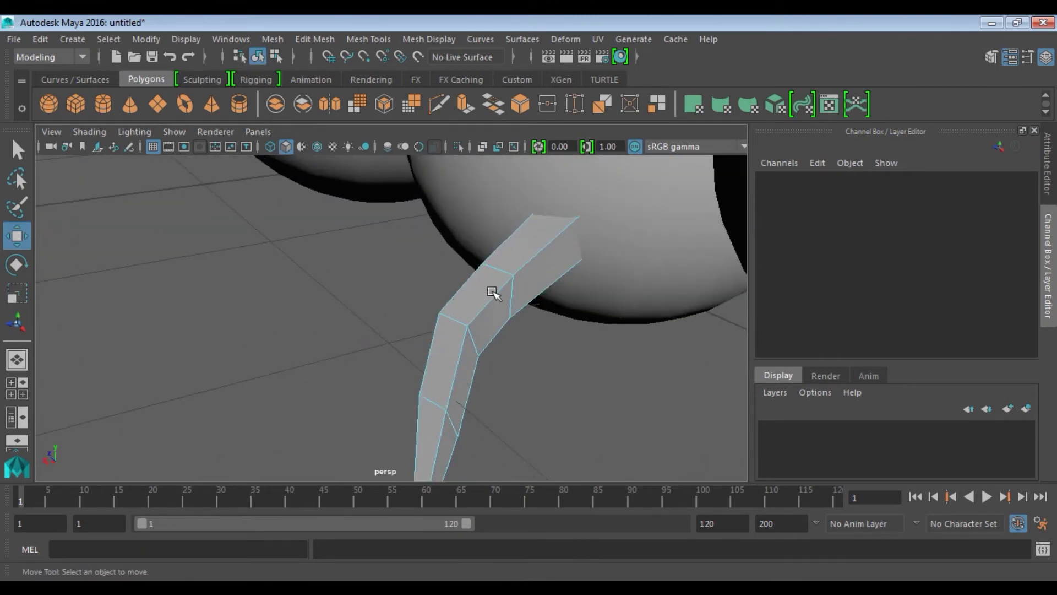
right_click(530, 247, "shift")
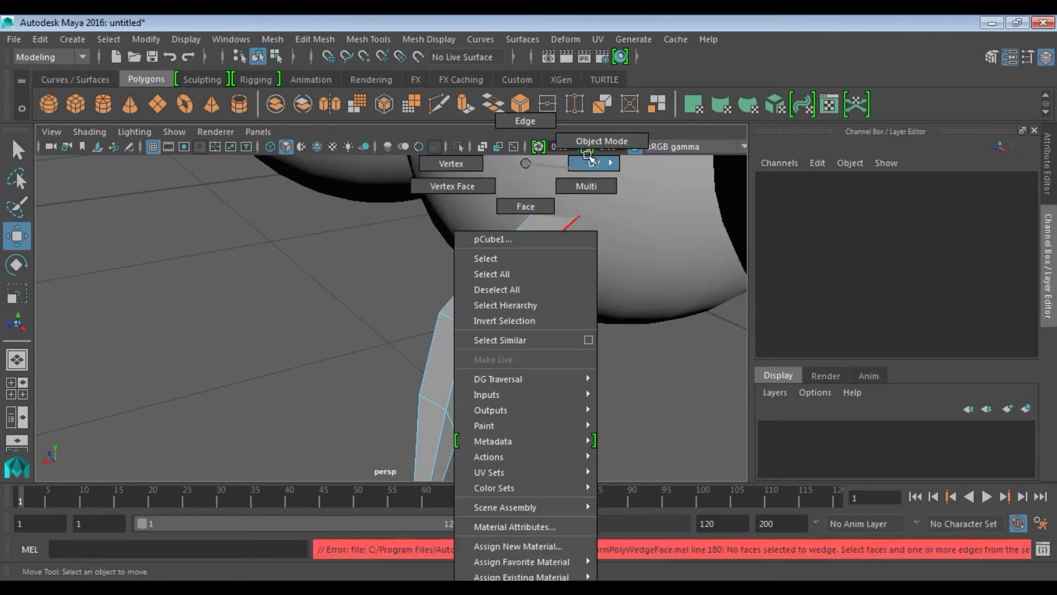
right_click_drag(523, 209, 603, 147)
Step: Insert edge loops along the leg's length, near the bend and near its top
right_click(481, 251, "shift")
right_click_drag(496, 306, 609, 347, "alt")
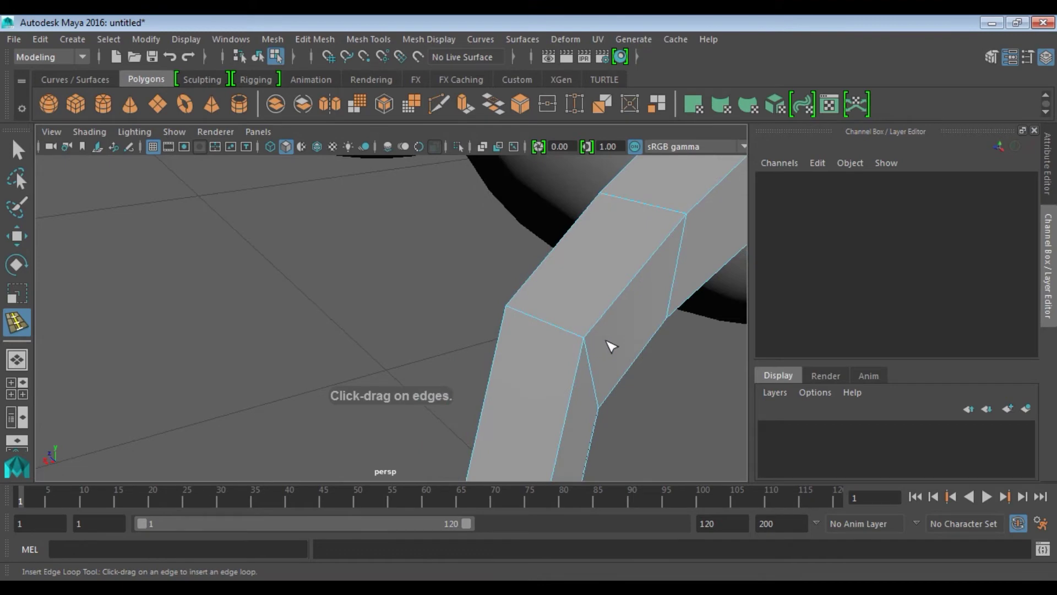
left_click(584, 342)
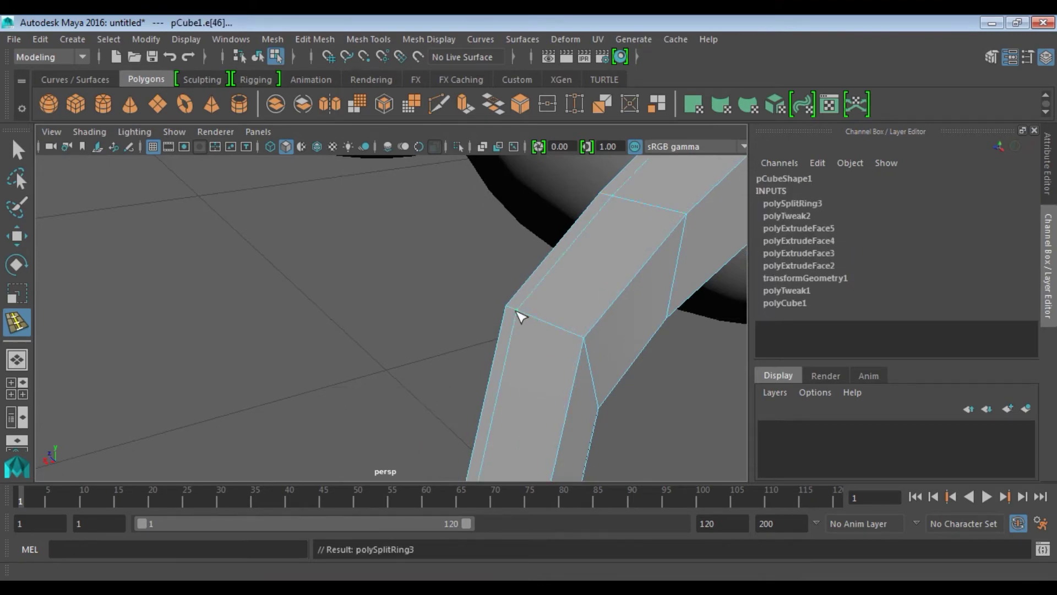
left_click(578, 347)
left_click(599, 380)
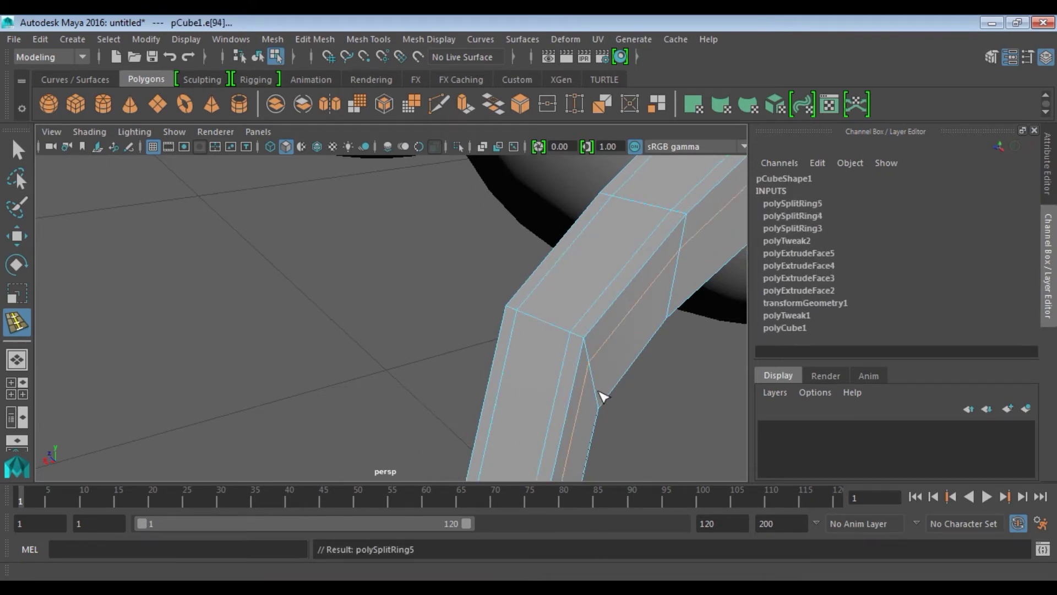
left_click(601, 398)
mouse_move(602, 398)
left_mouse_down("alt")
mouse_move(614, 365)
mouse_move(500, 378)
mouse_move(253, 349)
mouse_move(450, 417)
left_mouse_up("alt")
scroll(363, 373, "down", 3)
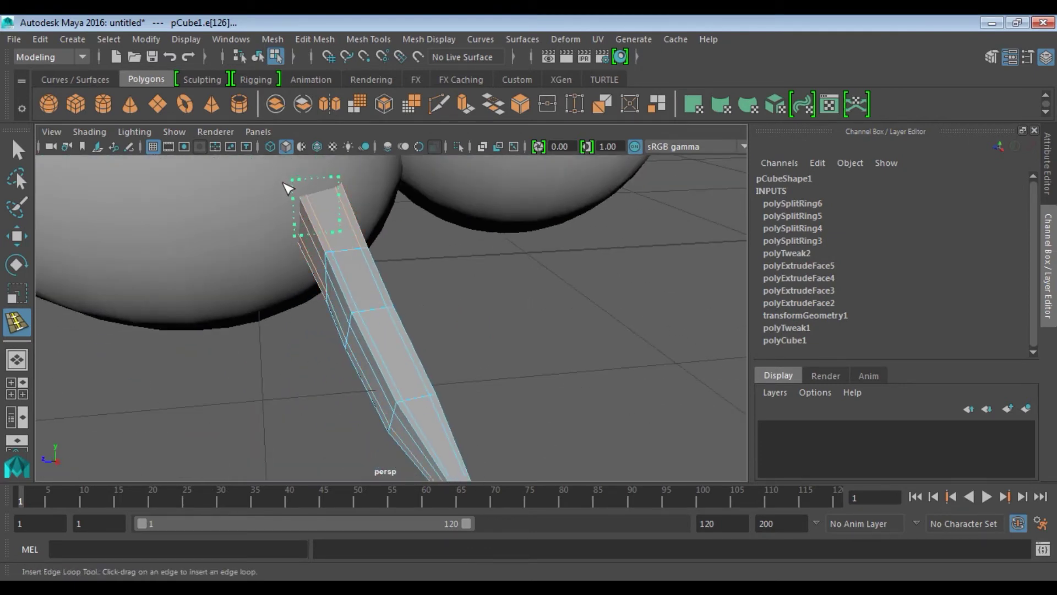
left_click(287, 188)
Step: Add two more edge loops near the leg's foot tip
left_click_drag(289, 193, 374, 346, "alt")
key("space")
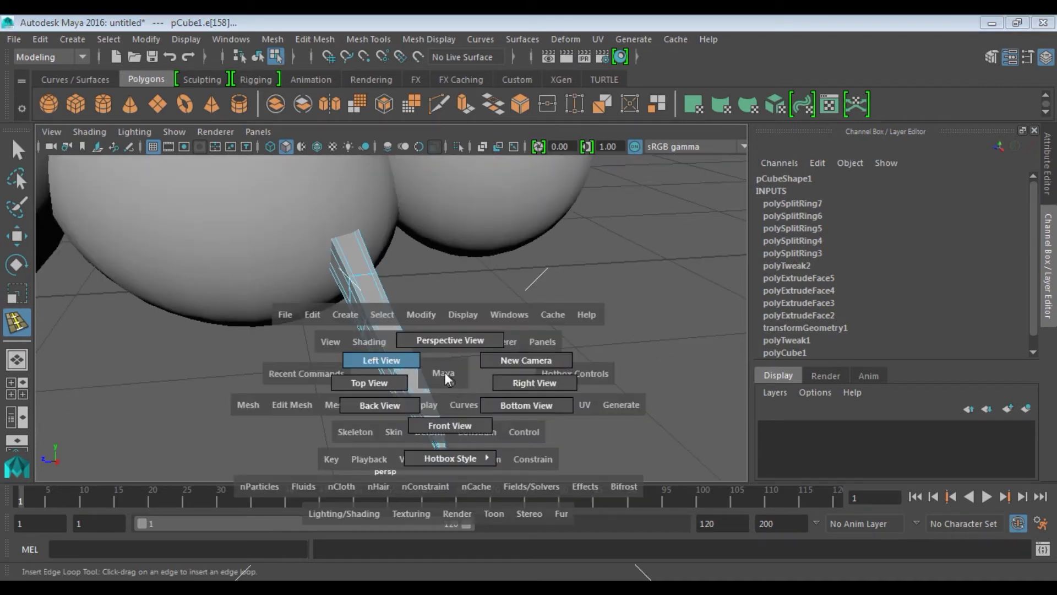
scroll(436, 365, "up", 5)
scroll(393, 348, "up", 3)
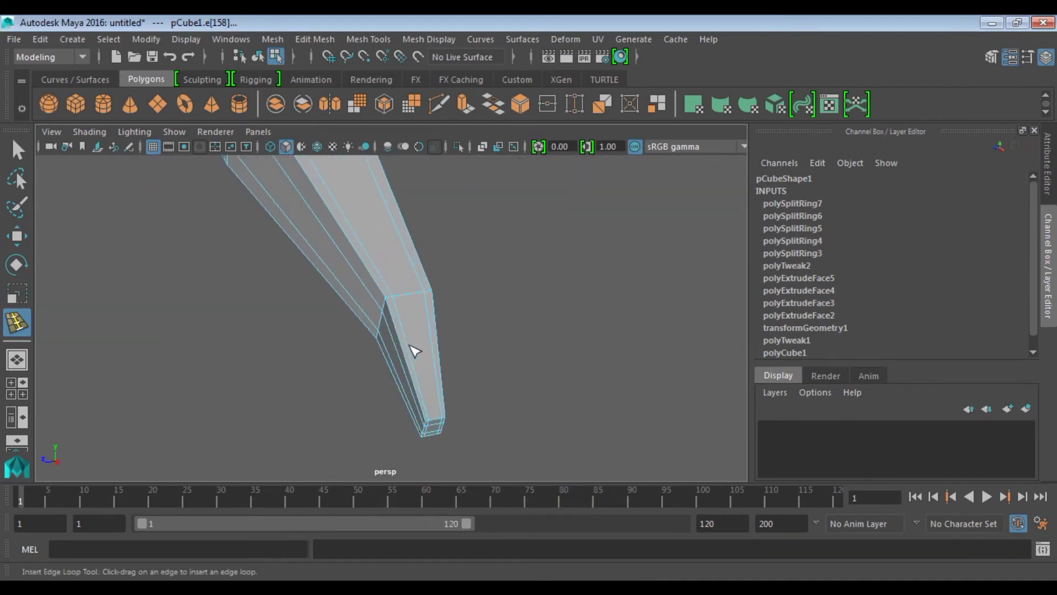
left_click(413, 351)
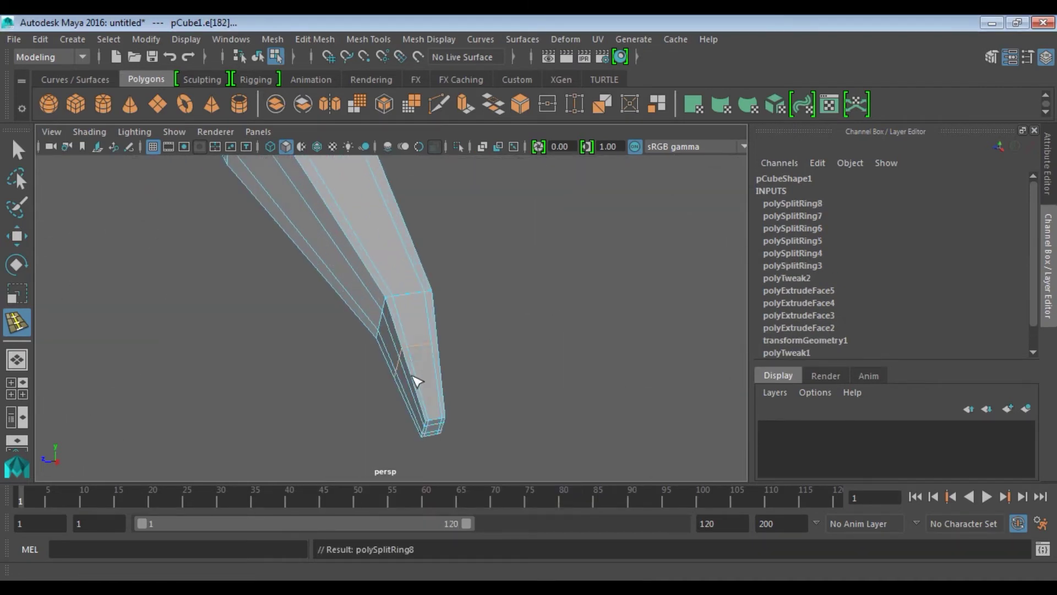
left_click(433, 418)
Step: Return to Object Mode with the whole leg selected
key("q")
key("w")
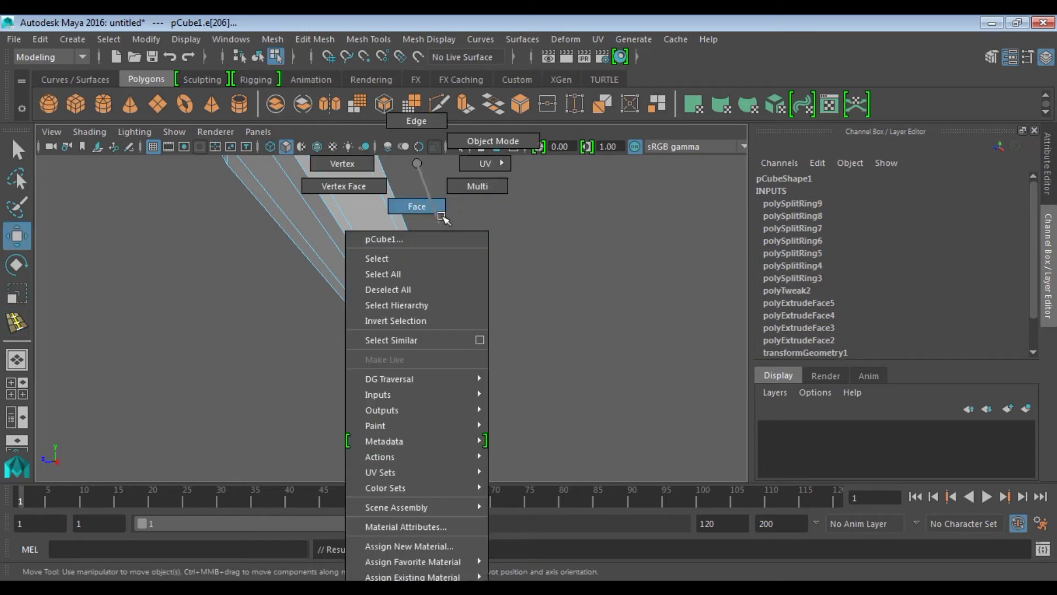
right_click_drag(414, 180, 413, 205)
left_click(407, 357)
key("F8")
scroll(468, 347, "down", 3)
mouse_move(493, 314)
left_mouse_down("alt")
mouse_move(517, 332)
mouse_move(483, 392)
left_mouse_up("alt")
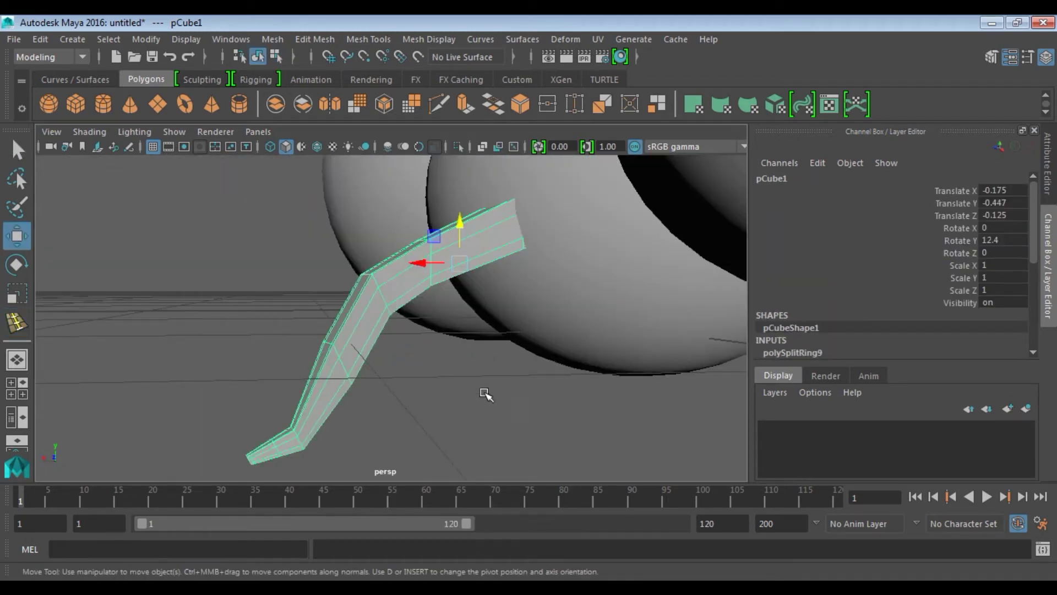
left_click(73, 39)
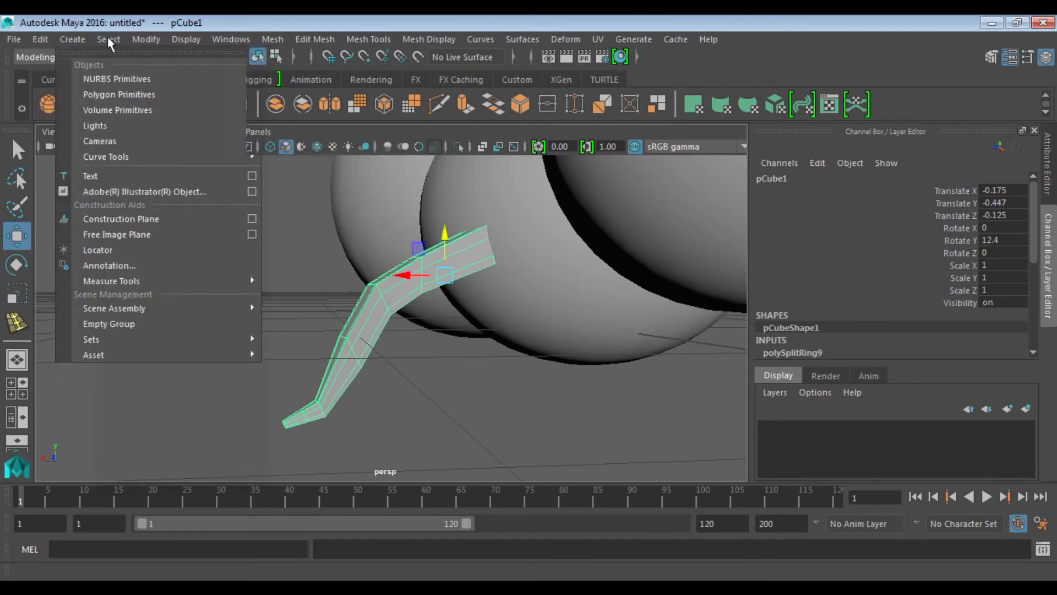
Step: Freeze the leg's transformations, centre its pivot and preview it smoothed
left_click(135, 64)
left_click(146, 39)
left_click(172, 151)
left_click_drag(259, 291, 331, 313, "alt")
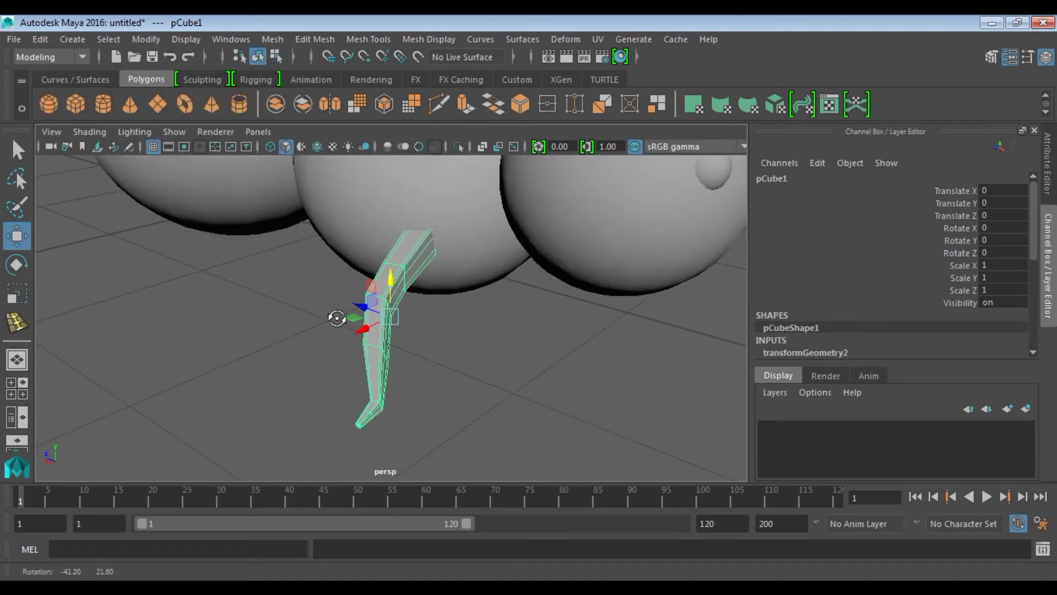
key("2")
left_click(446, 340)
Step: Check the leg in wireframe and textured shading, turning smooth preview back off
mouse_move(446, 340)
left_mouse_down("alt")
mouse_move(597, 337)
mouse_move(378, 330)
mouse_move(347, 302)
mouse_move(406, 278)
mouse_move(180, 175)
left_mouse_up("alt")
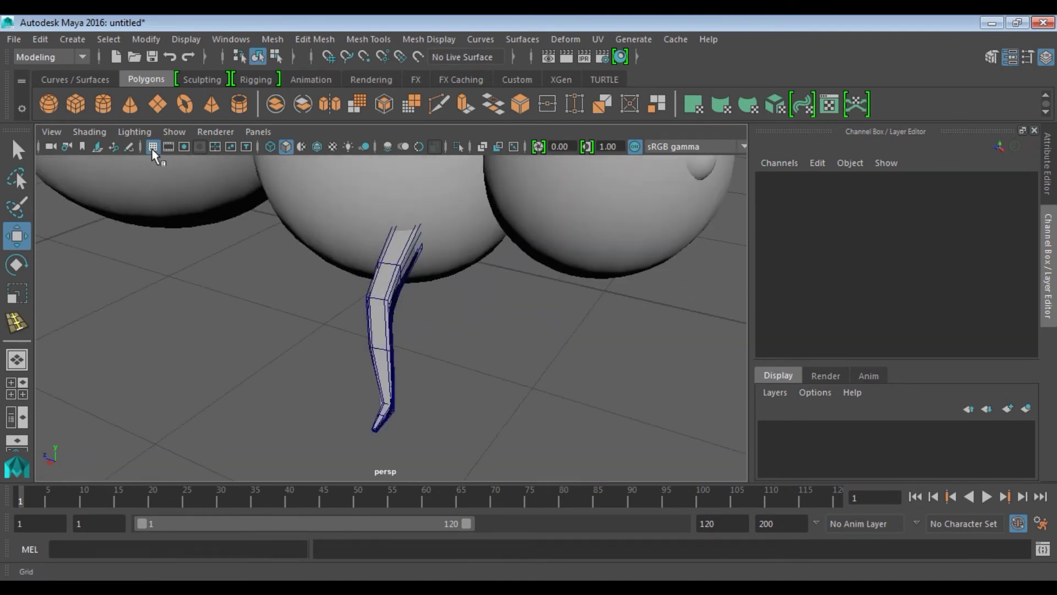
key("4")
left_click(286, 148)
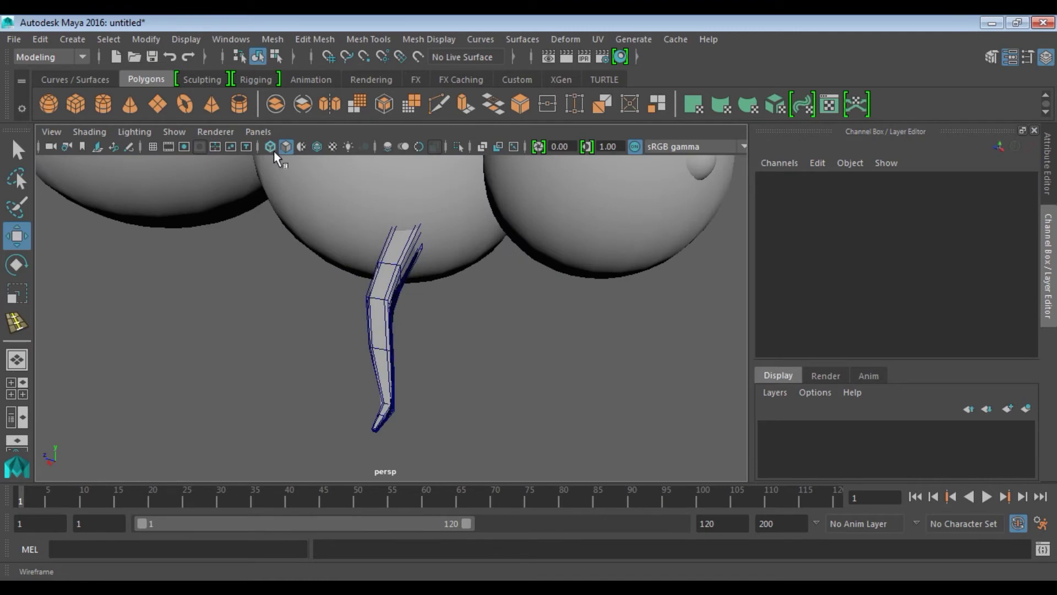
left_click_drag(274, 157, 416, 280, "alt")
left_click(408, 279)
key("4")
key("1")
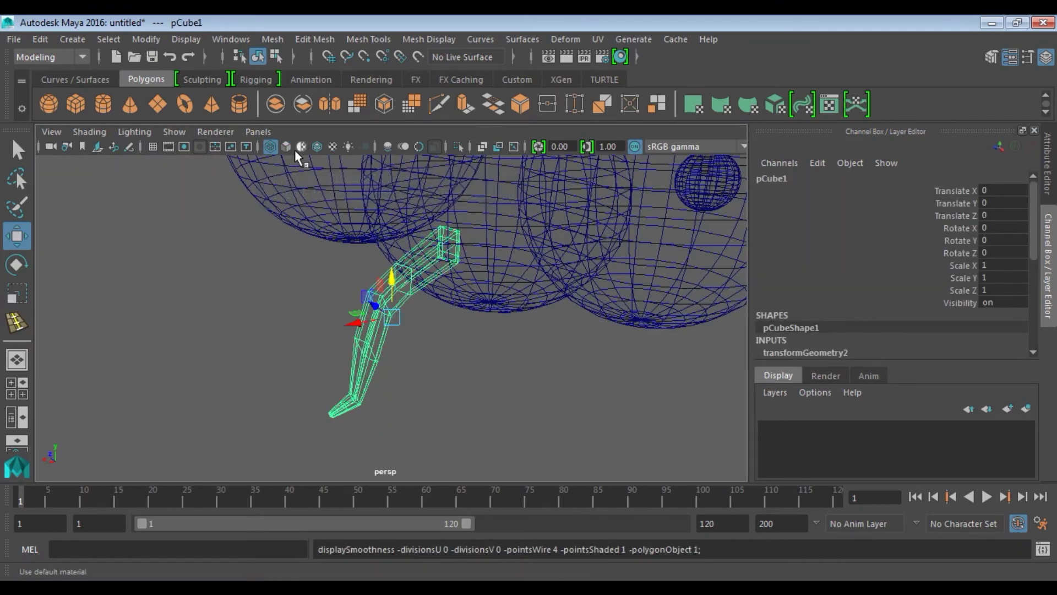
key("6")
left_click(378, 330)
Step: Duplicate the leg as pCube2 for a second leg
mouse_move(378, 330)
left_mouse_down("alt")
mouse_move(470, 314)
mouse_move(432, 294)
mouse_move(363, 303)
mouse_move(238, 260)
mouse_move(395, 268)
left_mouse_up("alt")
left_click(392, 308)
key("f")
key("ctrl+d")
Step: Angle the copied leg pCube2 to Rotate Y -31.773 and slide it along the body
left_click(238, 367)
left_click_drag(240, 312, 226, 335, "alt")
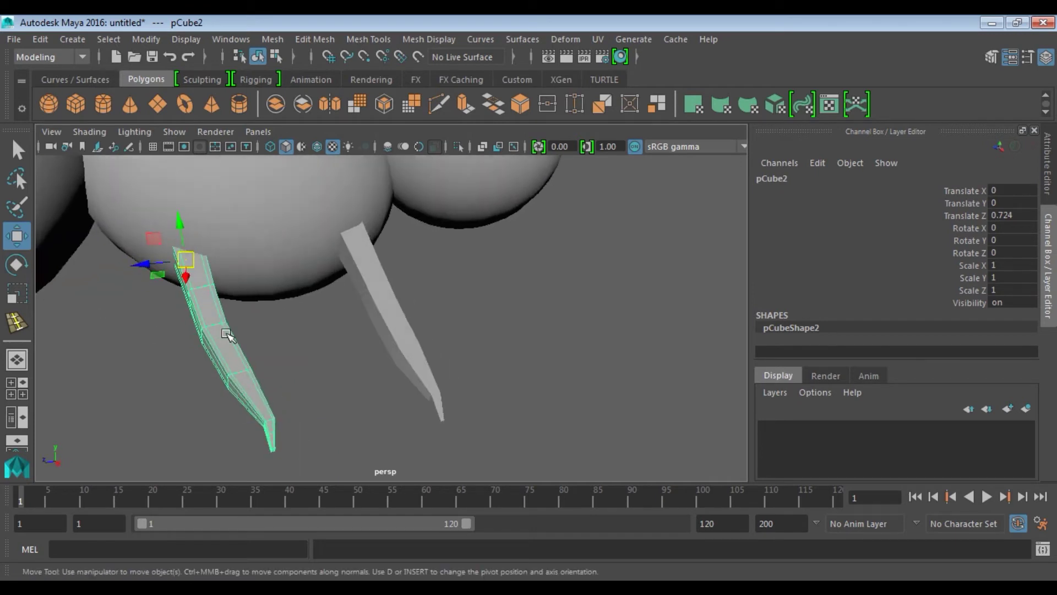
key("e")
mouse_move(192, 254)
left_mouse_down()
mouse_move(202, 269)
mouse_move(303, 306)
left_mouse_up()
scroll(305, 330, "down", 3)
key("ctrl+z")
key("ctrl+z")
left_click_drag(343, 354, 327, 345)
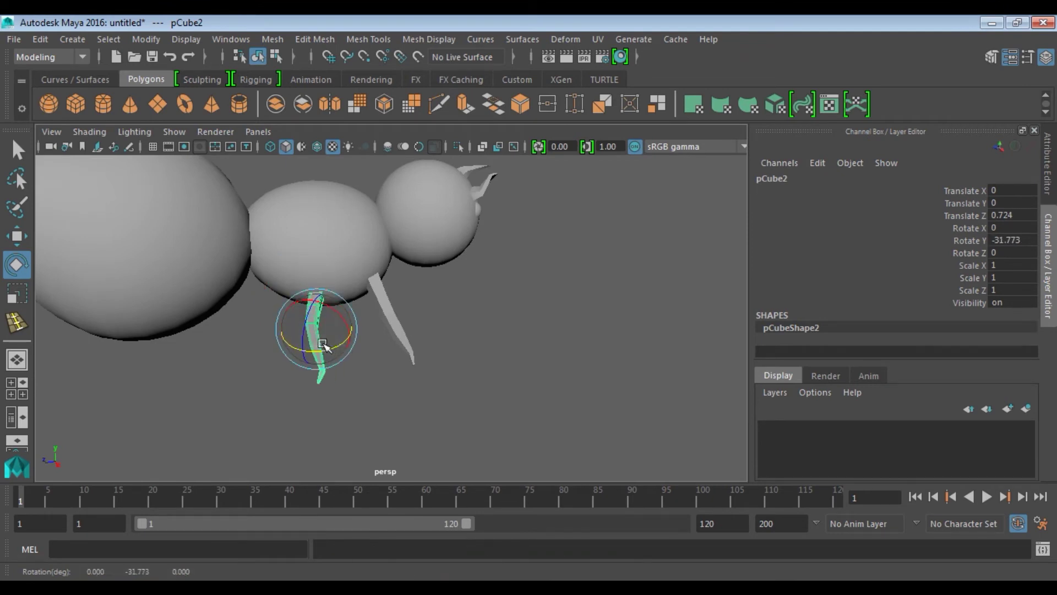
key("w")
mouse_move(282, 333)
left_mouse_down()
mouse_move(294, 333)
mouse_move(233, 329)
left_mouse_up()
Step: Duplicate it as a third leg, pCube3, swung further back to Rotate Y -42.544
key("ctrl+d")
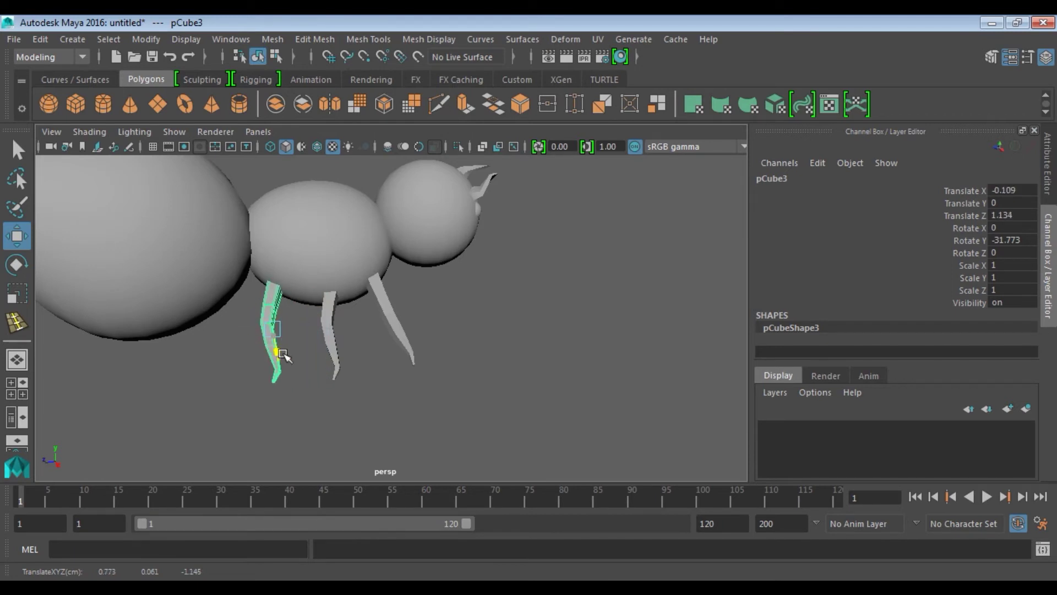
key("e")
left_click_drag(279, 354, 273, 351)
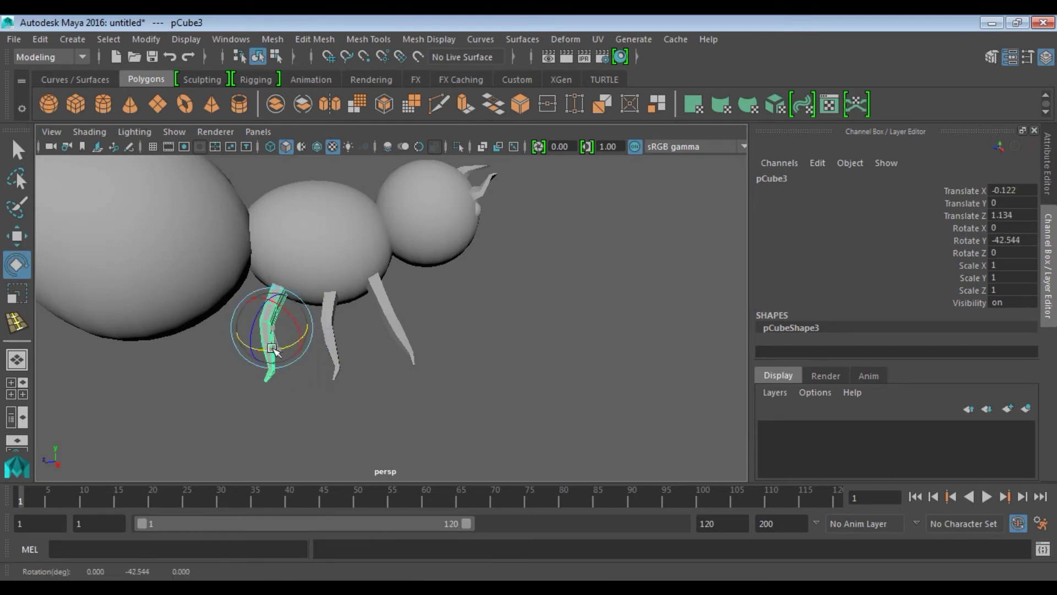
mouse_move(402, 330)
left_mouse_down("alt")
mouse_move(314, 297)
mouse_move(519, 319)
mouse_move(456, 321)
mouse_move(511, 368)
mouse_move(484, 308)
mouse_move(502, 284)
left_mouse_up("alt")
left_click(519, 318)
scroll(485, 297, "up", 3)
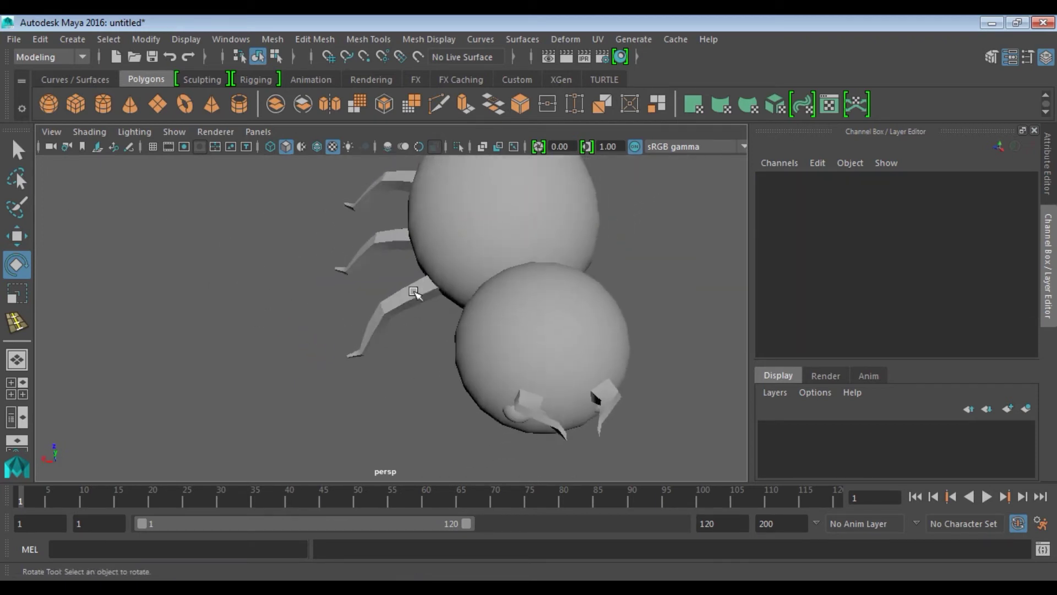
Step: Duplicate the three legs and move the copies along X to the ant's other side
left_click(405, 296)
left_click(389, 237, "shift")
left_click(386, 184, "shift")
key("w")
left_click_drag(396, 193, 490, 254, "alt")
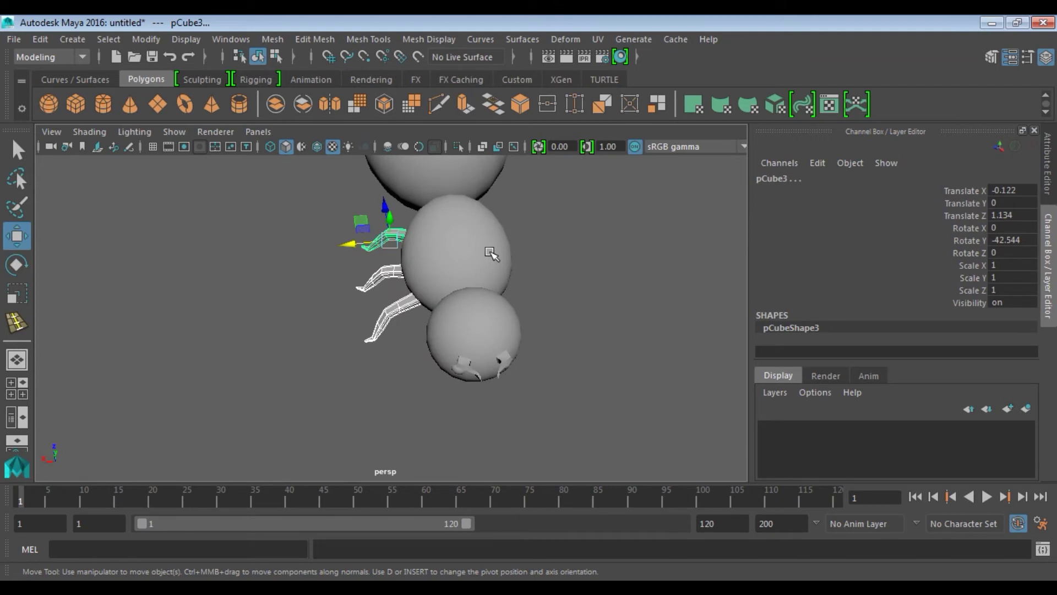
left_click_drag(352, 243, 504, 233)
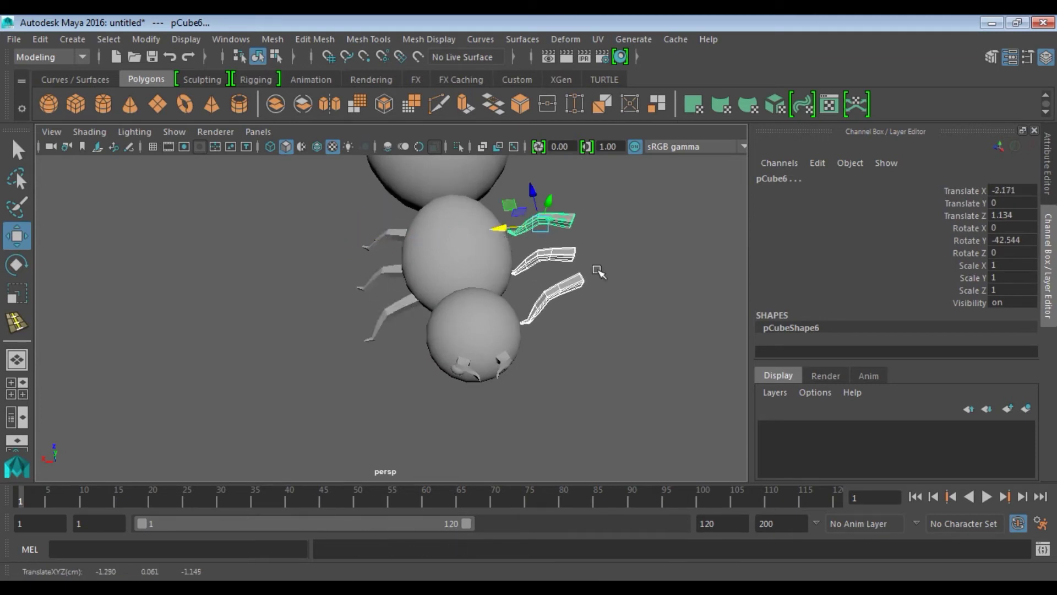
left_click_drag(598, 271, 546, 243, "alt")
Step: Select the left-side leg copies in the front view, ready for rotation
key("space")
scroll(237, 405, "up", 4)
key("space")
scroll(347, 355, "down", 3)
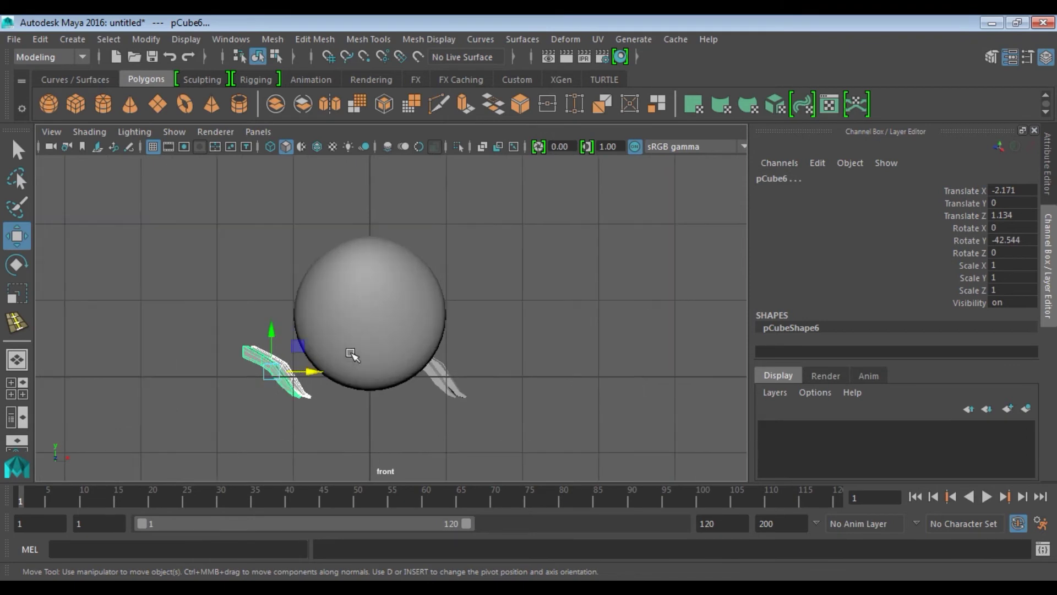
left_click(69, 38)
mouse_move(40, 38)
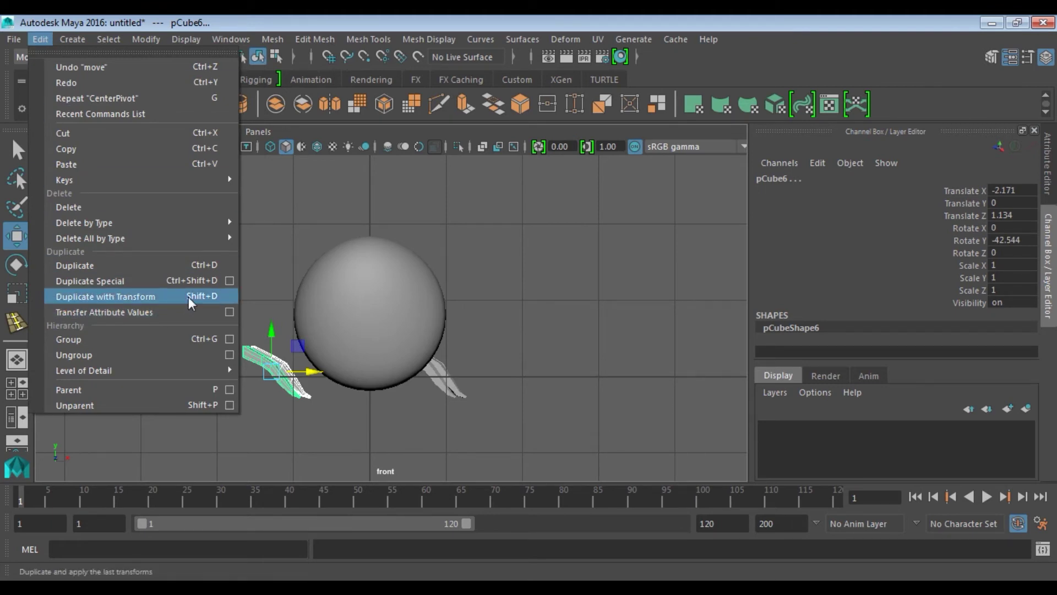
left_click(274, 223)
left_click_drag(223, 334, 283, 410)
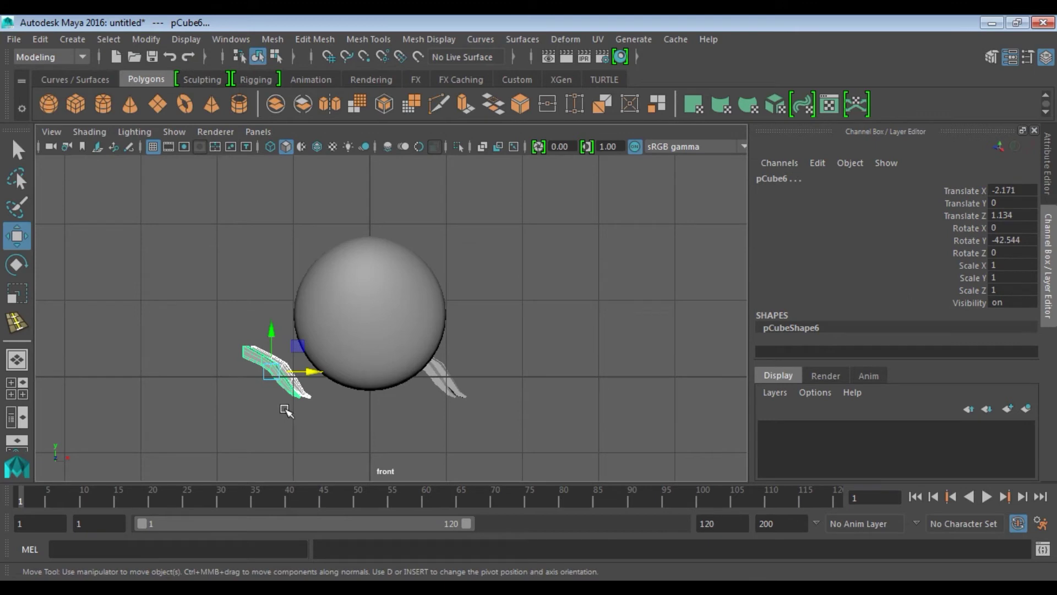
left_click_drag(527, 317, 498, 368, "alt")
key("e")
key("space")
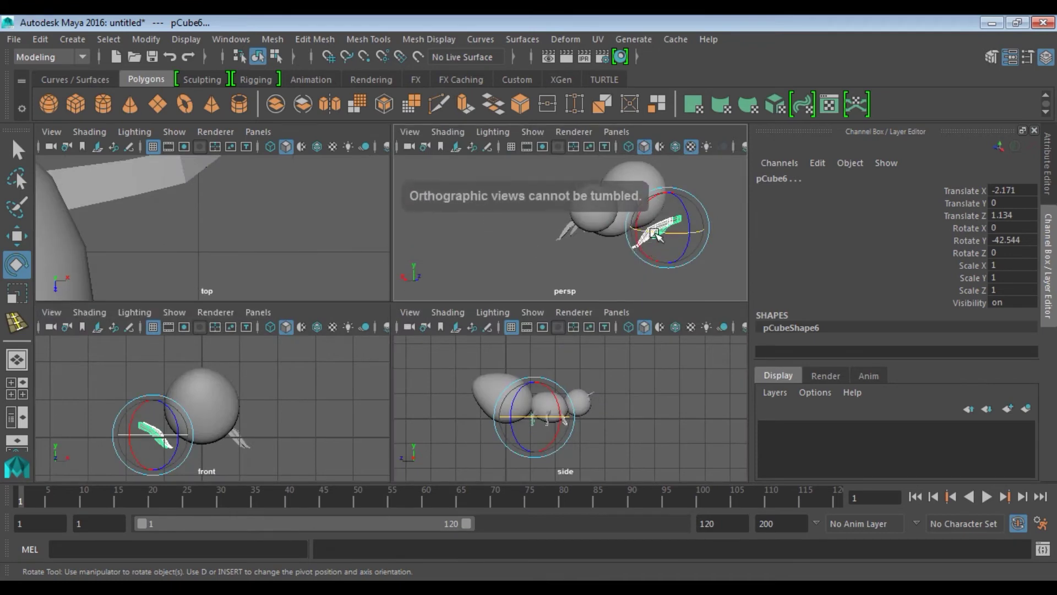
Step: Enter a new Rotate Y value for the left-side leg copies so they face outward
left_click_drag(654, 251, 662, 251)
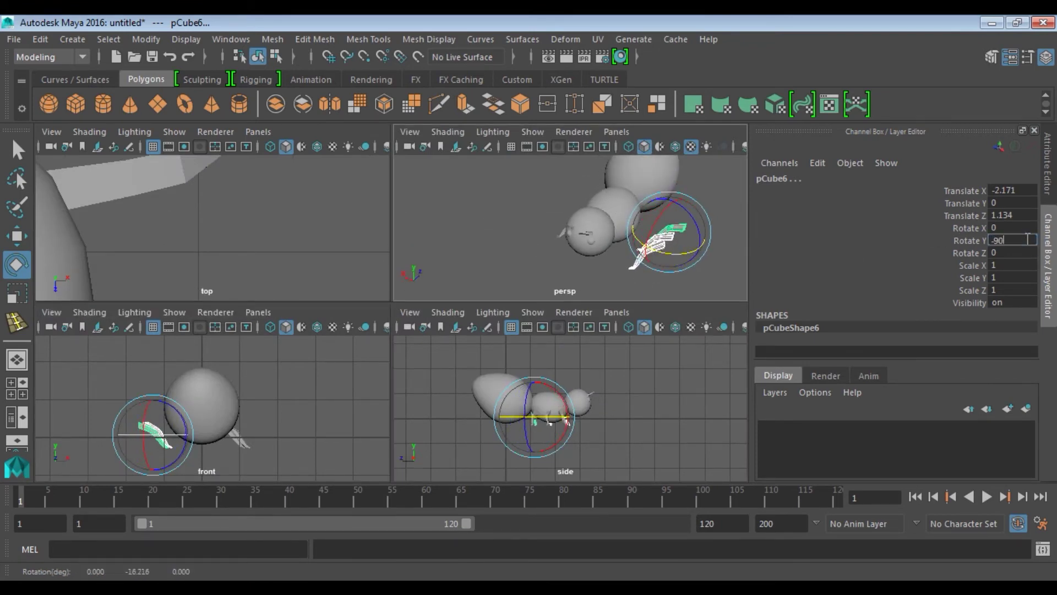
key("Return")
key("Return")
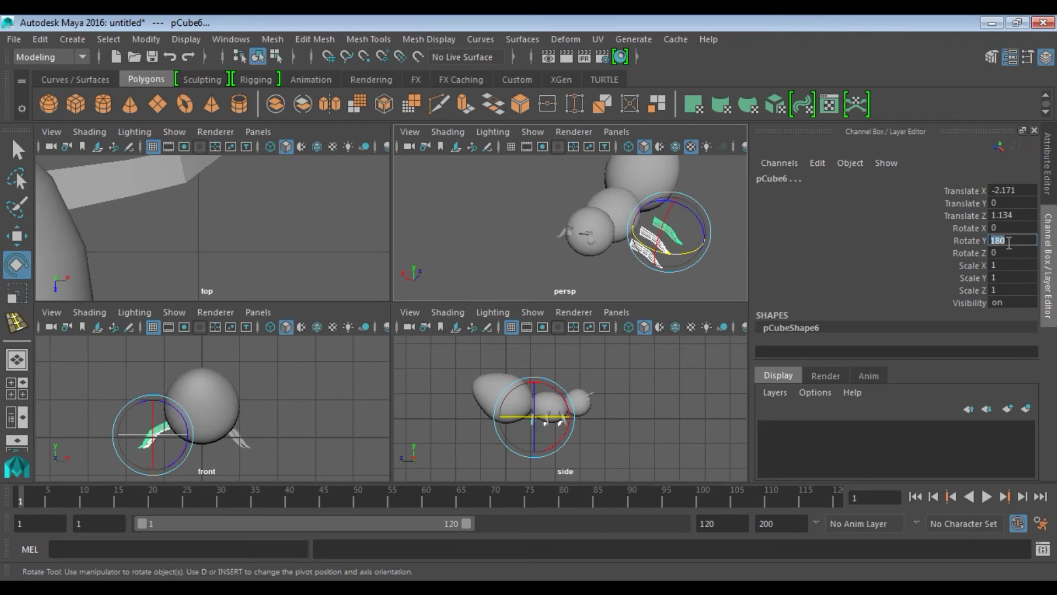
scroll(578, 424, "up", 4)
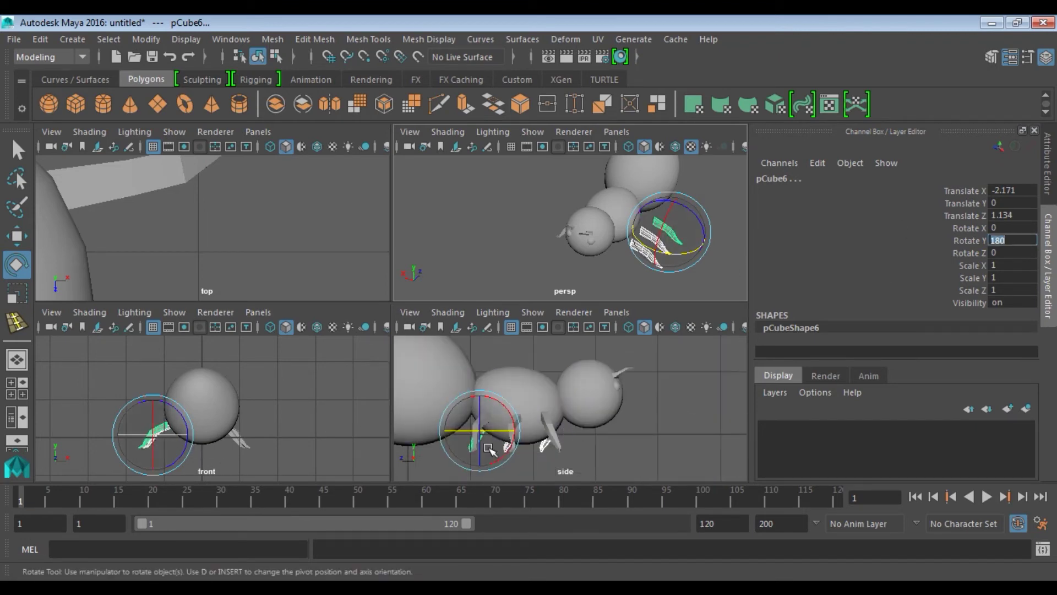
scroll(550, 429, "up", 3)
scroll(554, 431, "down", 4)
scroll(537, 426, "up", 1)
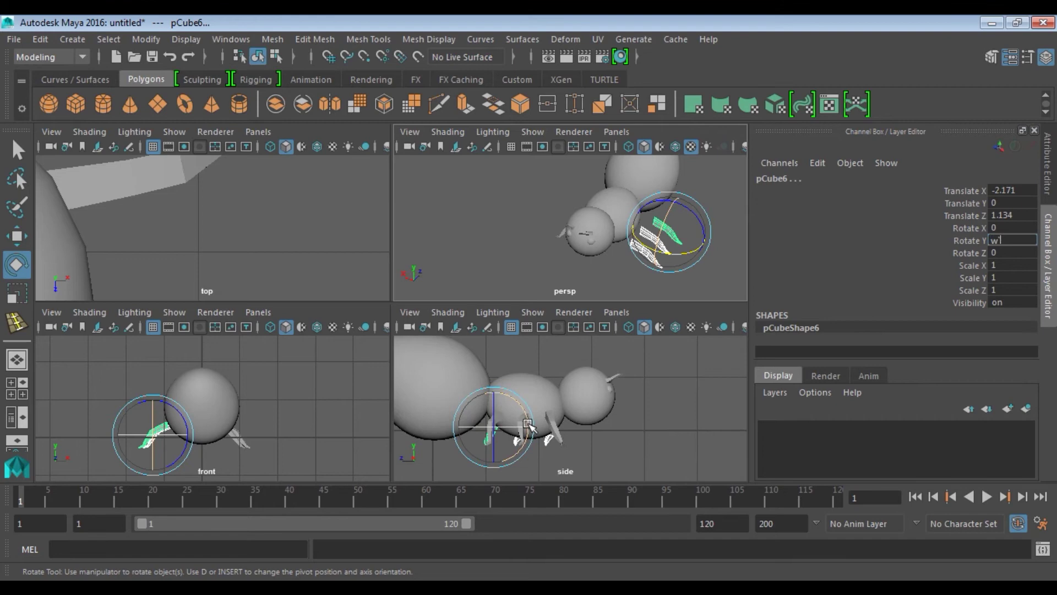
scroll(236, 254, "down", 5)
scroll(197, 247, "down", 2)
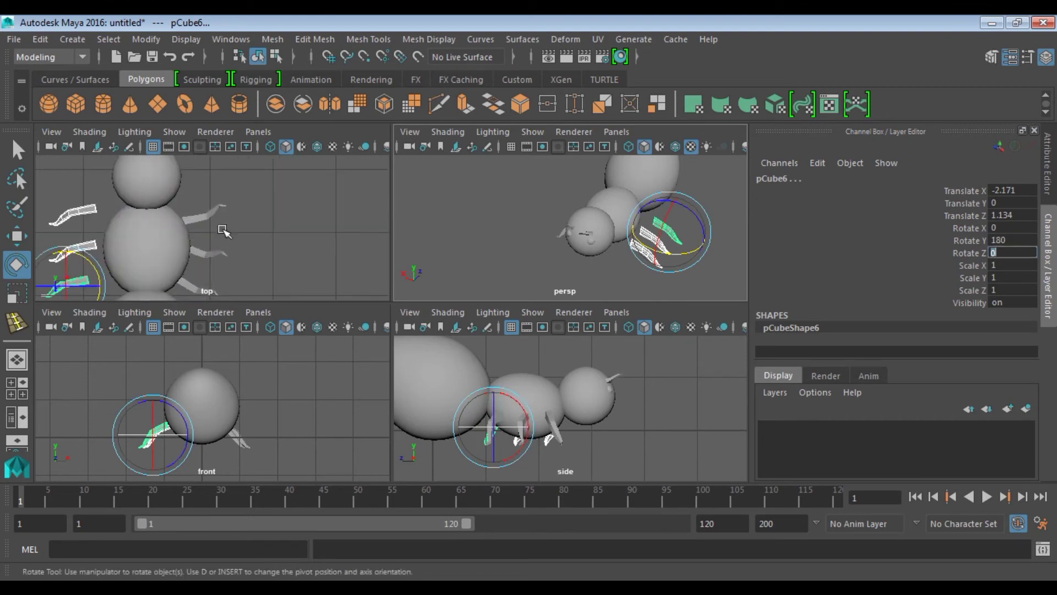
Step: In the top view, angle the lower-left leg pCube6 back to Rotate Y 145.553 and pull it to X -1.882
left_click(300, 230)
key("space")
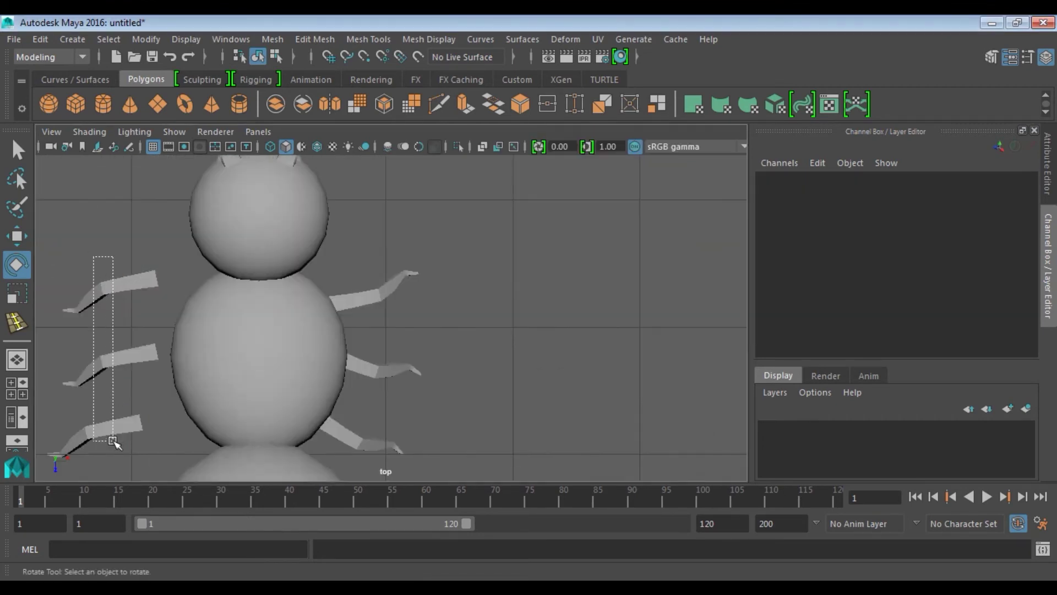
left_click_drag(112, 440, 113, 441)
scroll(327, 344, "down", 4)
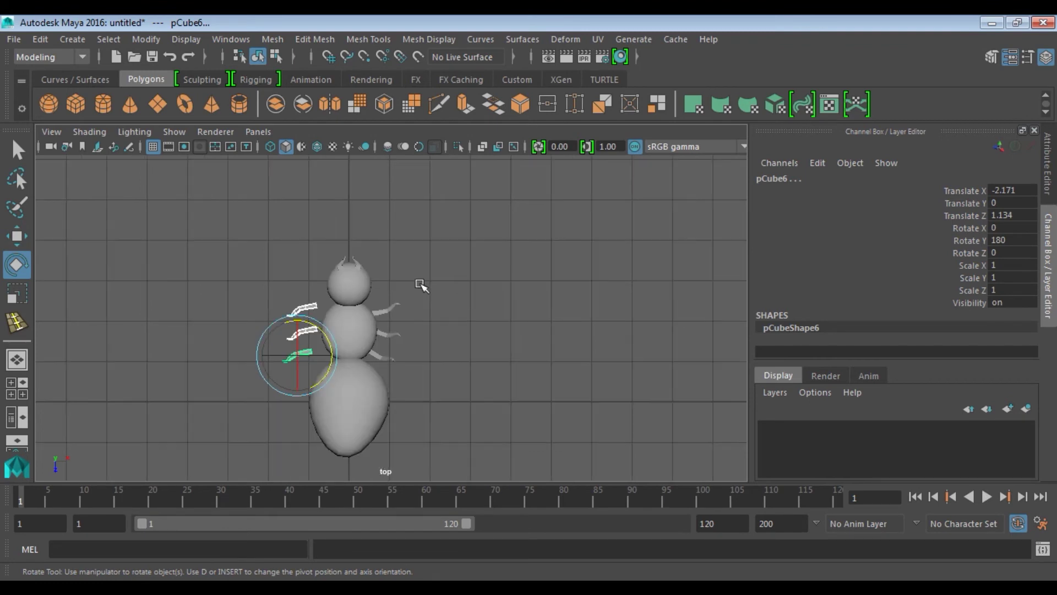
scroll(420, 283, "up", 2)
middle_click_drag(420, 283, 432, 344, "alt")
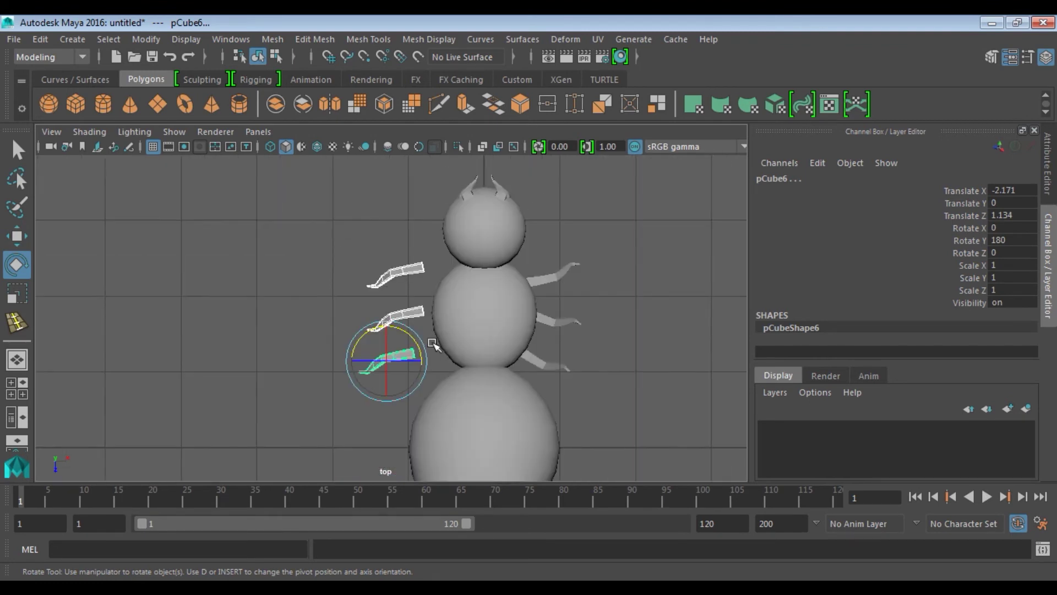
scroll(432, 343, "up", 2)
scroll(407, 364, "up", 3)
left_click_drag(398, 385, 465, 406)
key("w")
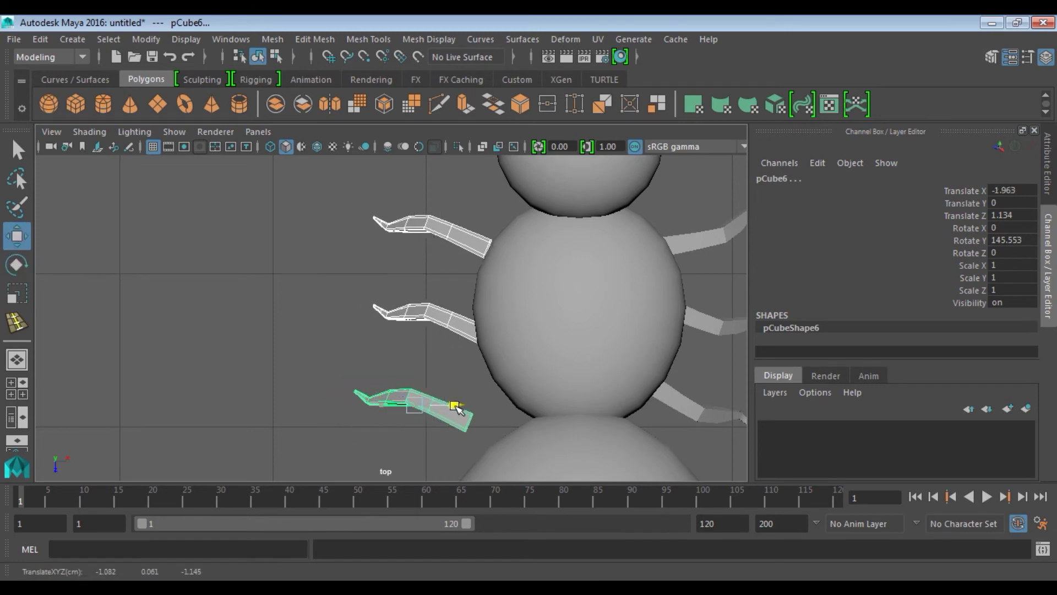
key("space")
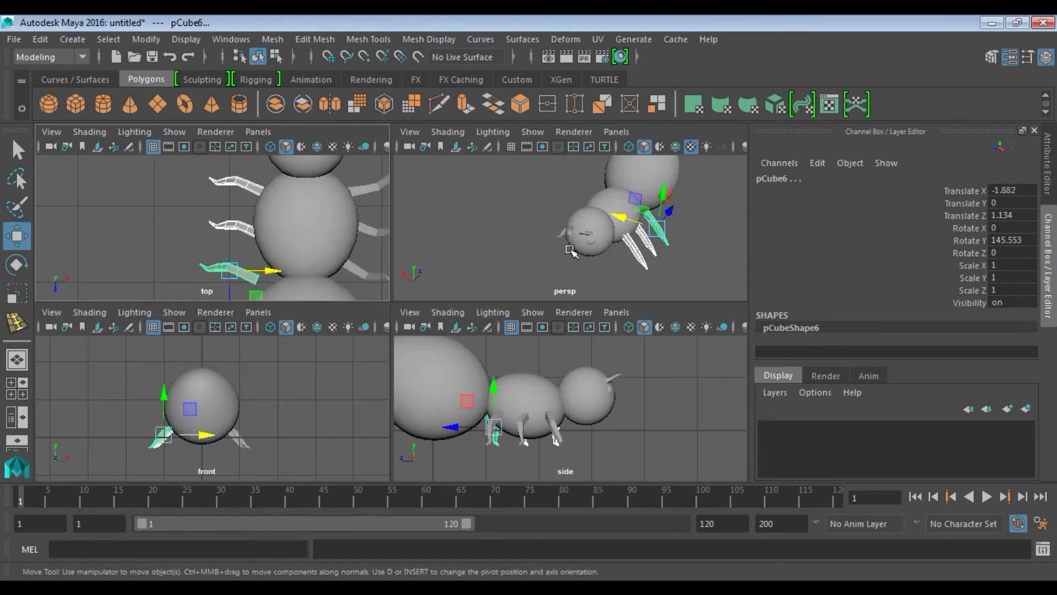
Step: In the side view, slide the selected left leg along Z and tilt it shallower
mouse_move(678, 245)
left_mouse_down("alt")
mouse_move(632, 255)
mouse_move(606, 242)
left_mouse_up("alt")
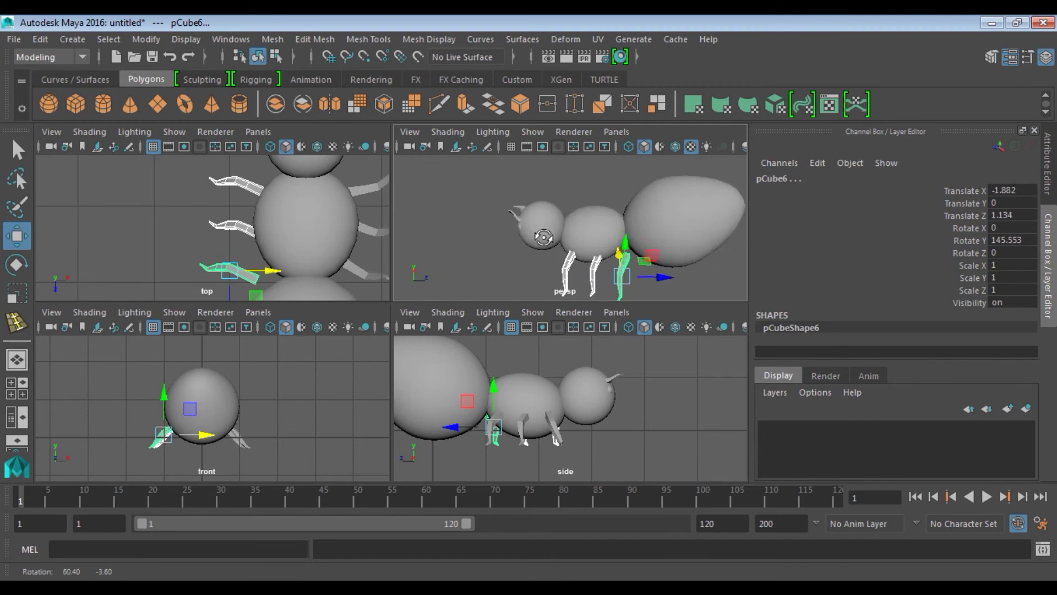
scroll(518, 426, "up", 3)
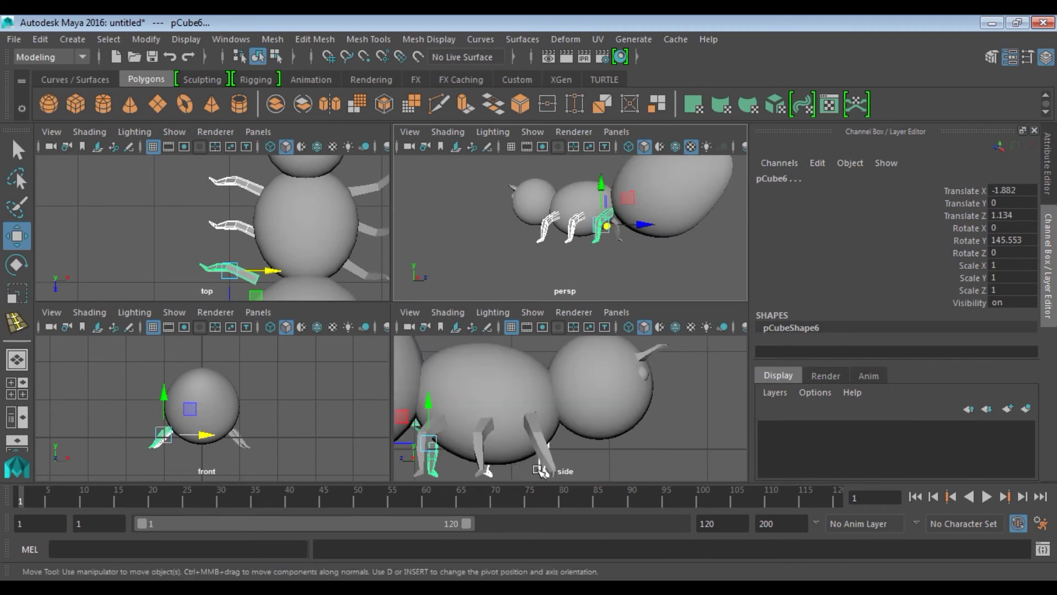
left_click(536, 467)
key("space")
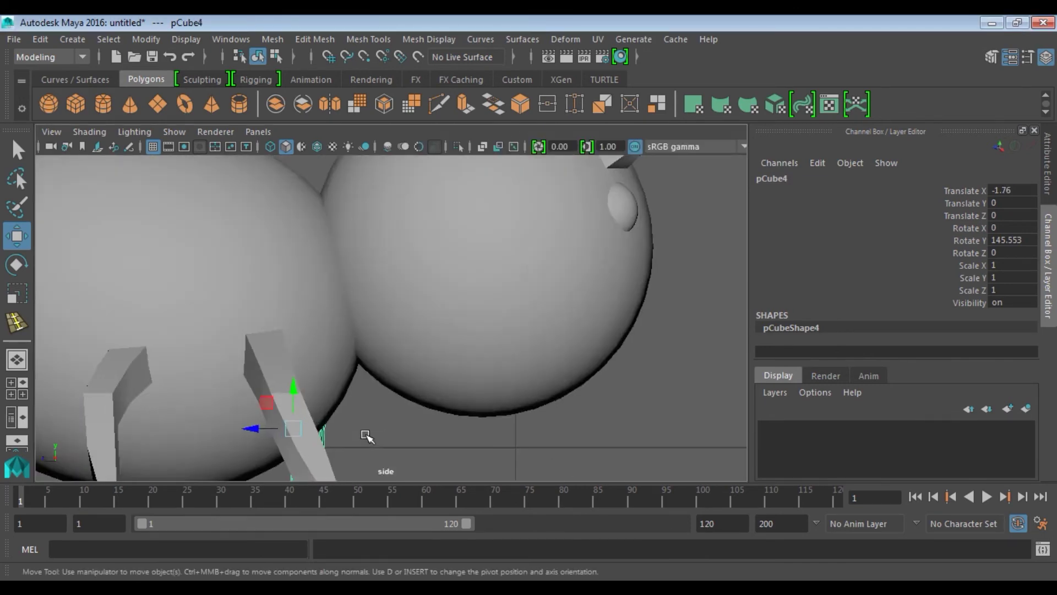
key("f")
left_click_drag(364, 323, 339, 317)
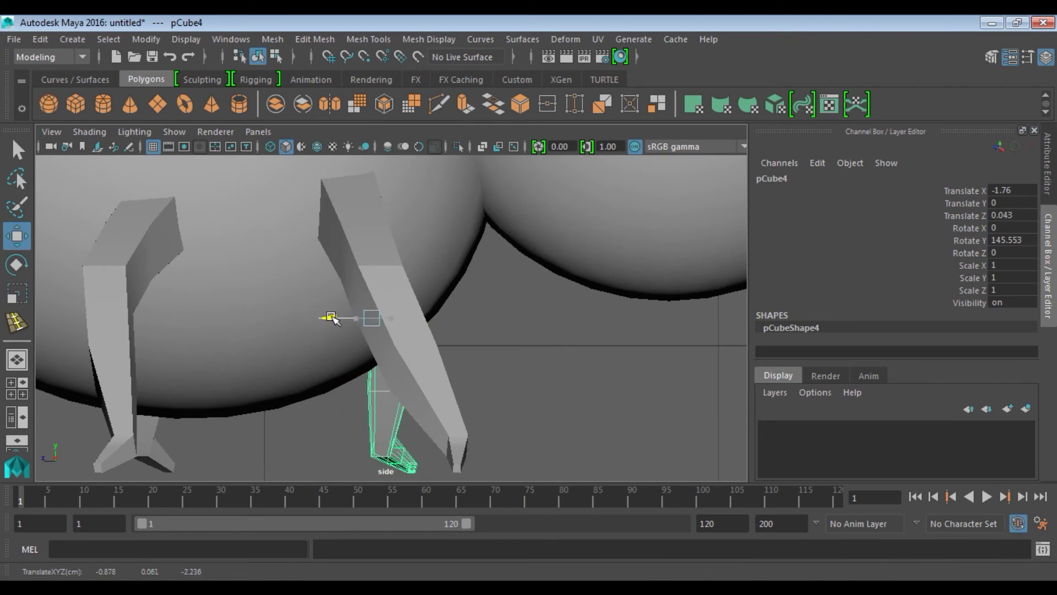
key("e")
mouse_move(370, 319)
left_mouse_down()
mouse_move(397, 326)
mouse_move(366, 322)
left_mouse_up()
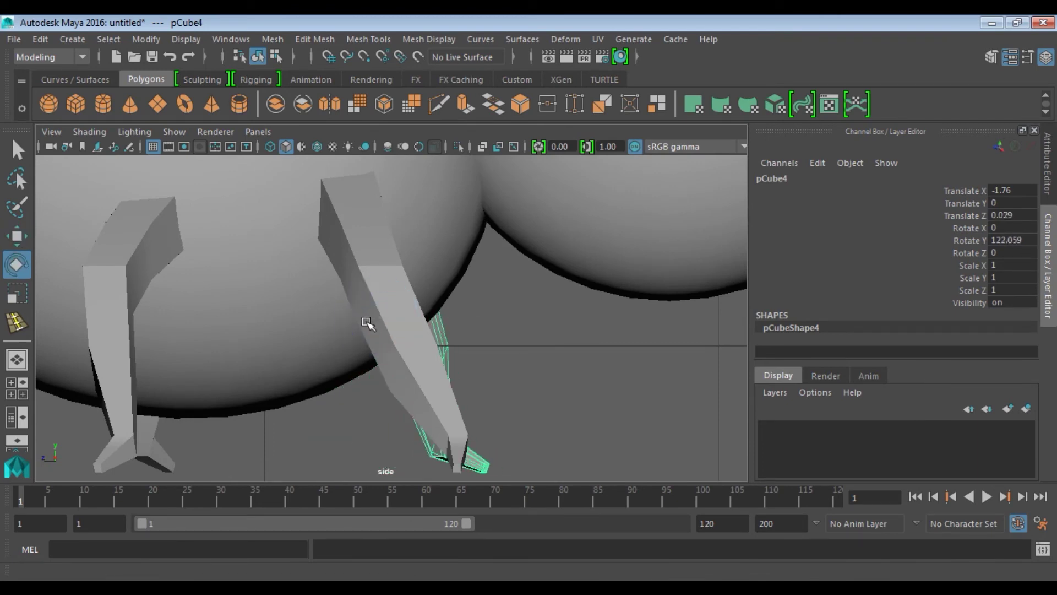
Step: In the top view, swing the upper-left leg forward and rotate the middle-left leg
key("space")
key("space")
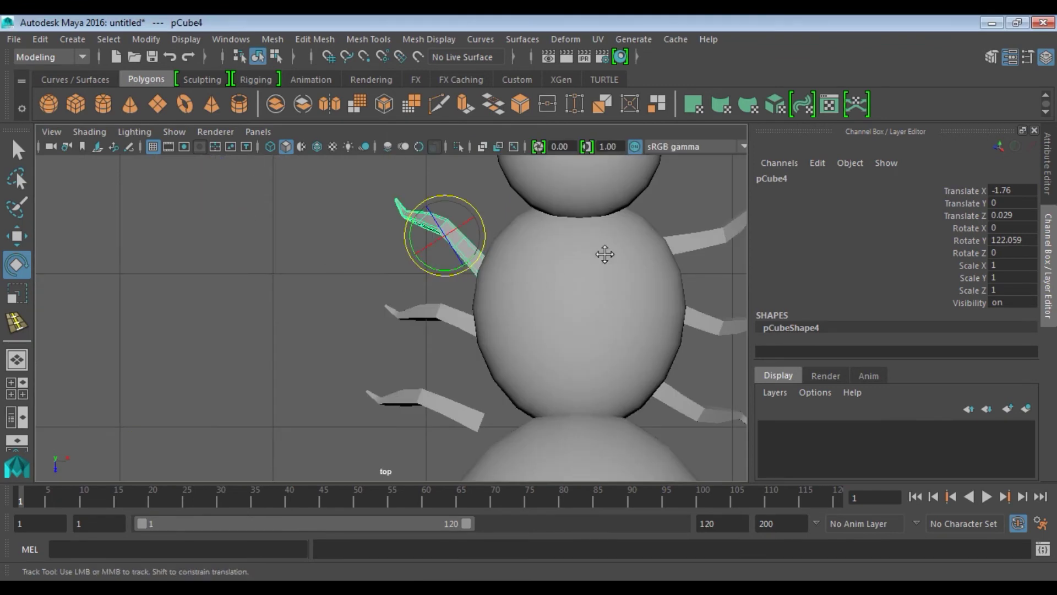
middle_click_drag(606, 252, 483, 283, "alt")
left_click_drag(346, 237, 344, 238)
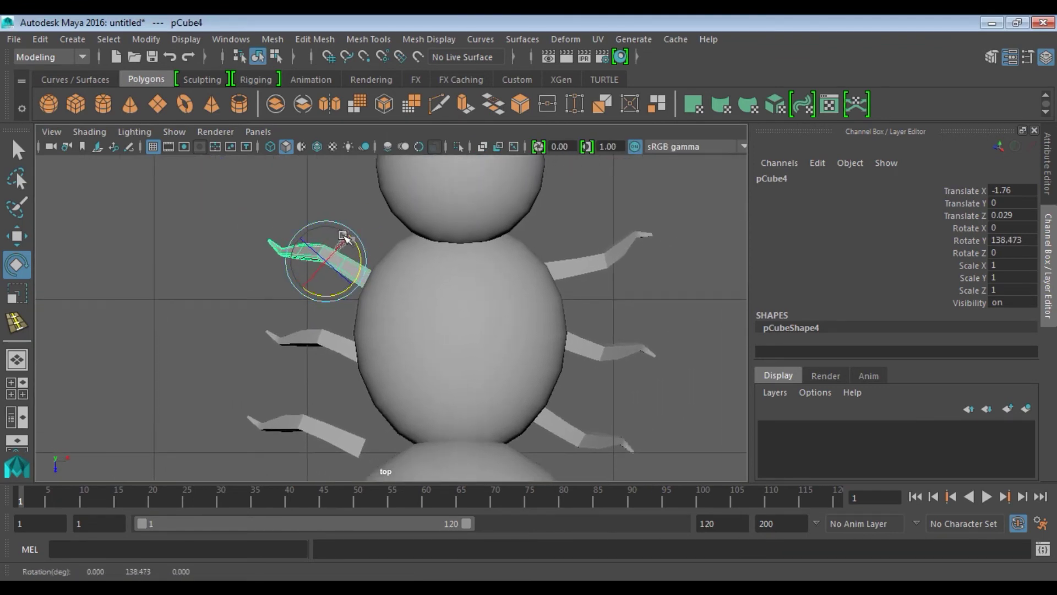
left_click(326, 344)
left_click_drag(357, 330, 358, 343)
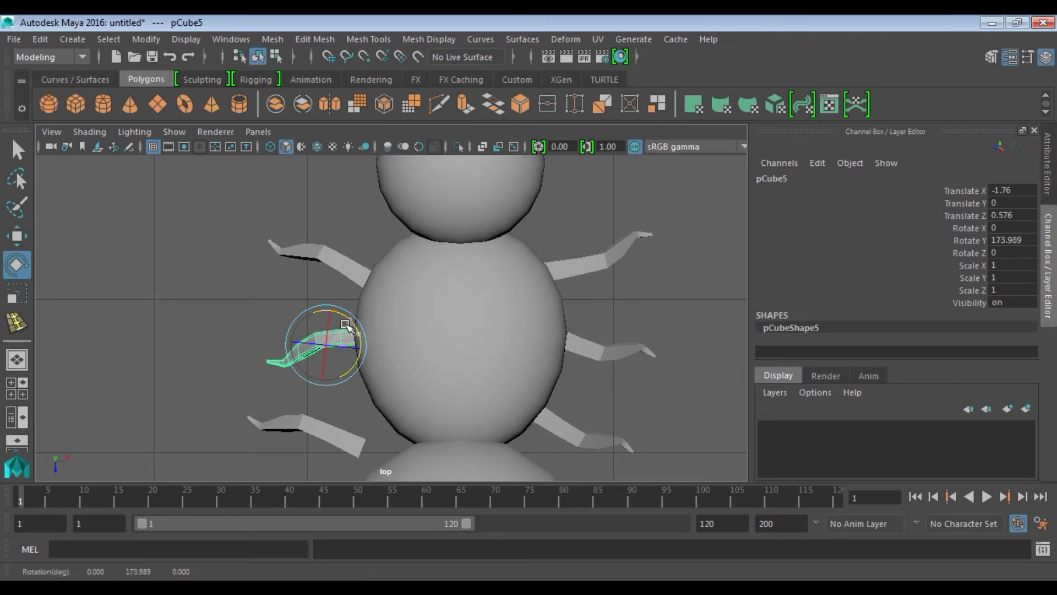
Step: Reposition the lower-left leg and nudge the middle-left leg slightly along Z
key("w")
left_click(330, 435)
mouse_move(349, 432)
left_mouse_down()
mouse_move(337, 456)
mouse_move(342, 376)
left_mouse_up()
key("e")
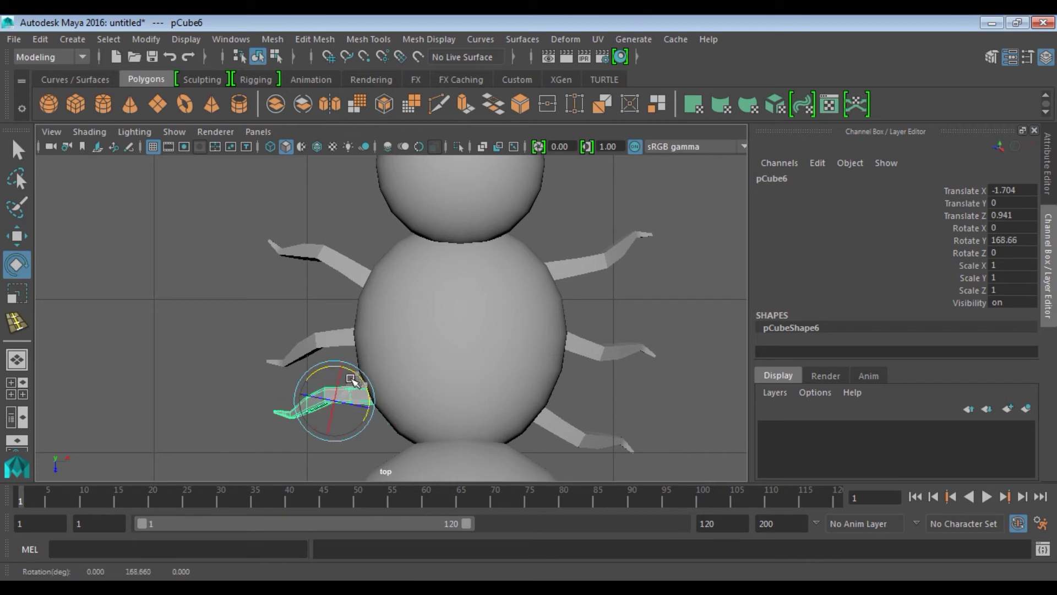
key("w")
left_click_drag(337, 432, 331, 461)
left_click_drag(379, 432, 387, 433)
left_click(337, 345)
left_click_drag(326, 383, 327, 391)
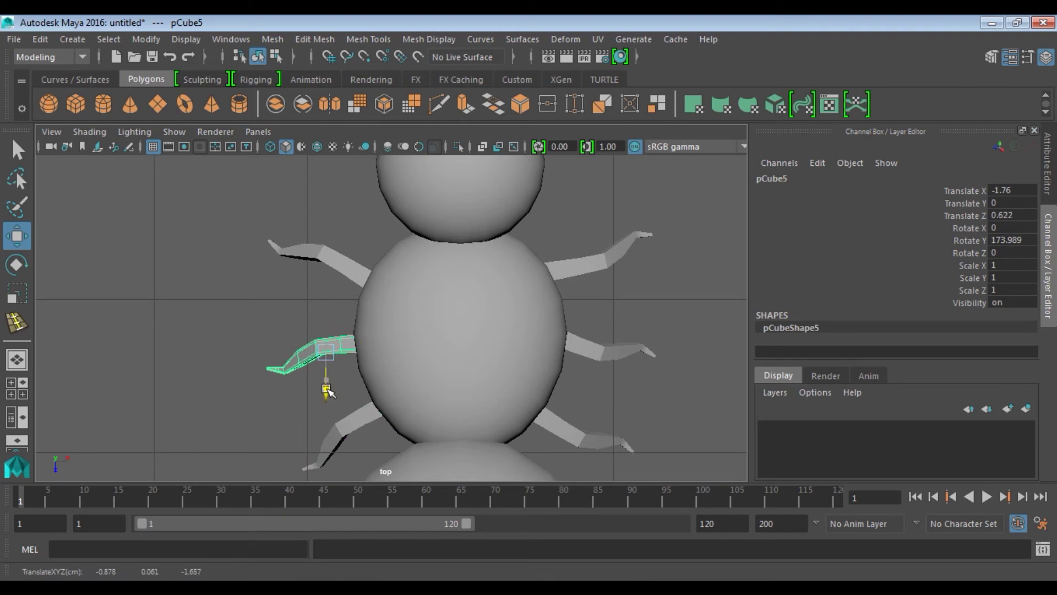
Step: Fine-tune the upper-left leg's rotation and Z position, returning to the four-view layout
left_click(362, 292)
key("e")
left_click_drag(358, 269, 356, 254)
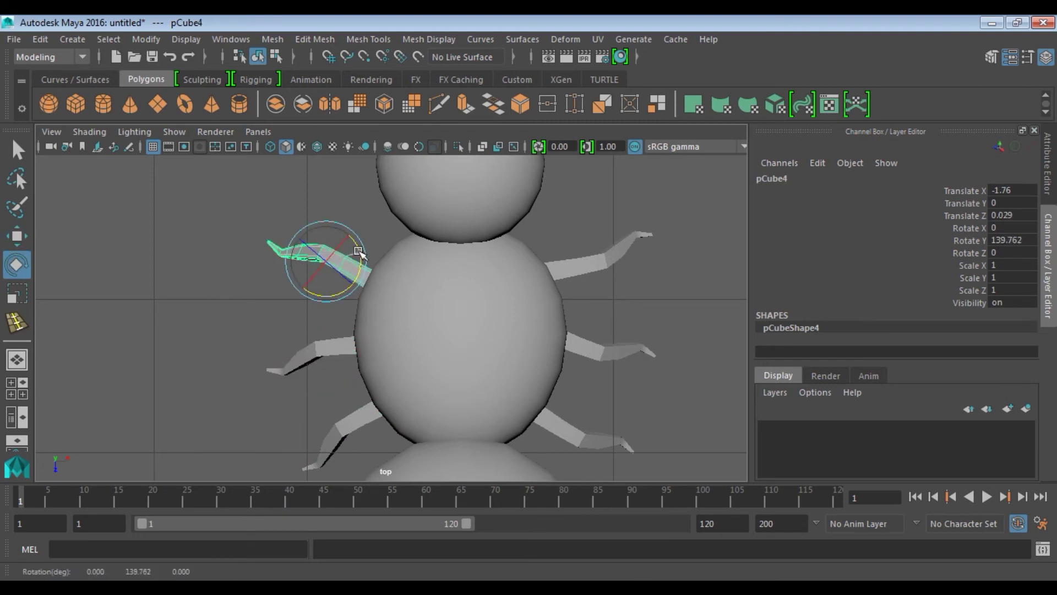
key("w")
left_click_drag(324, 300, 325, 304)
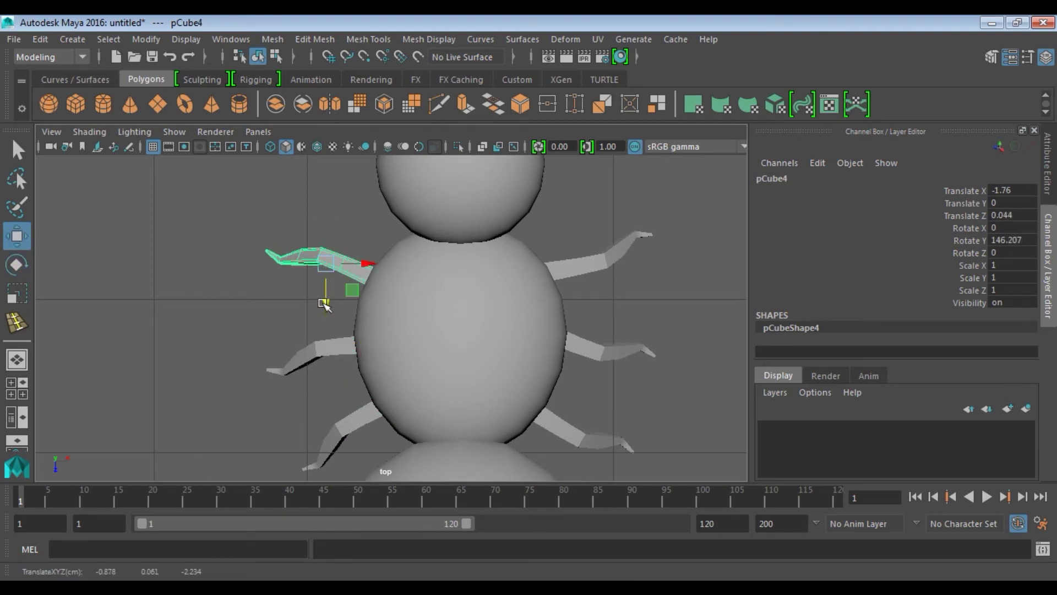
key("e")
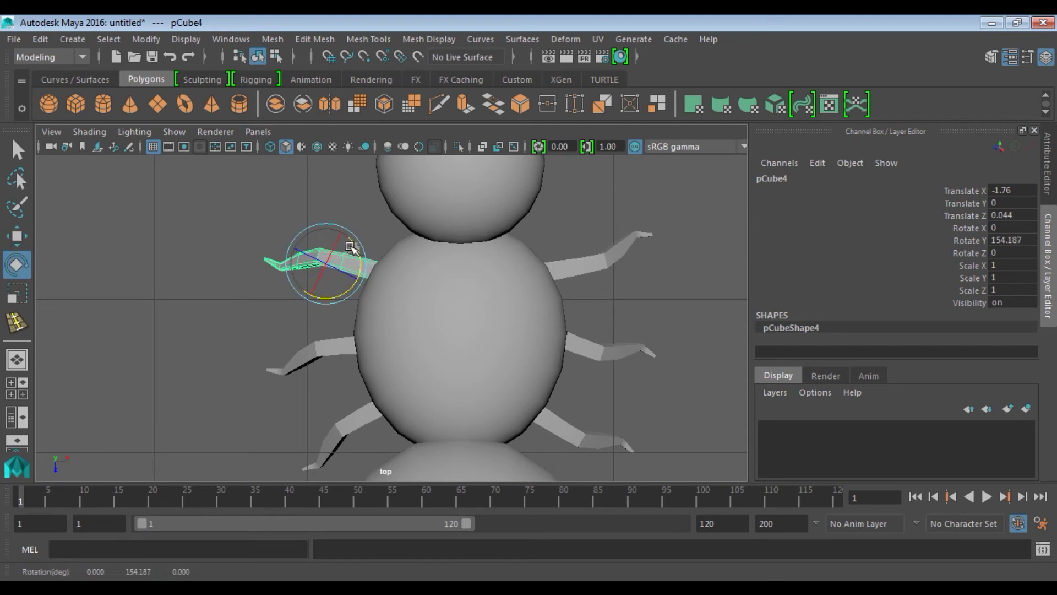
left_click_drag(350, 247, 362, 262)
key("w")
left_click_drag(326, 307, 326, 312)
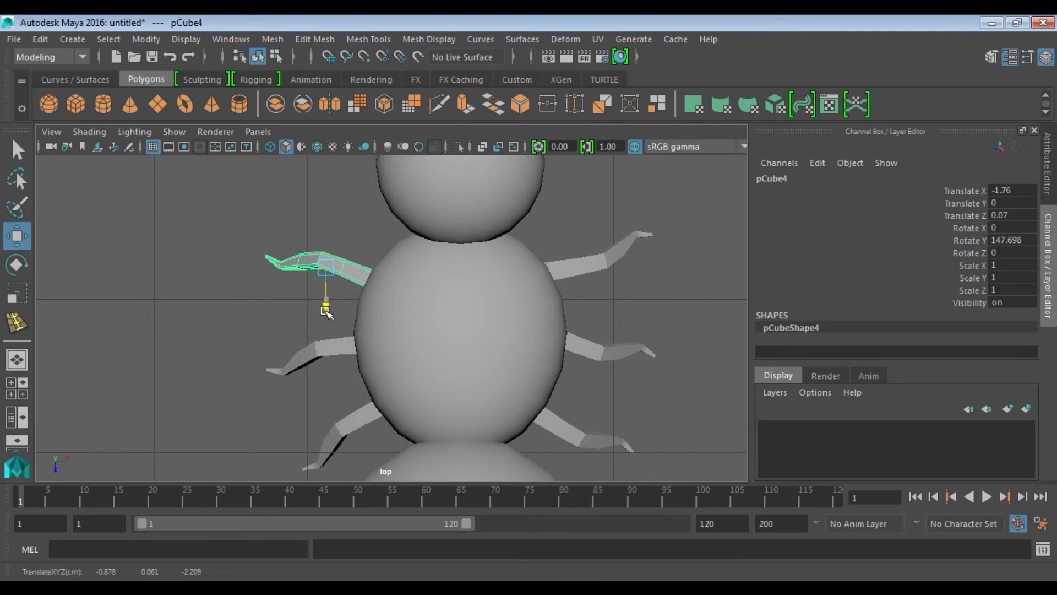
key("space")
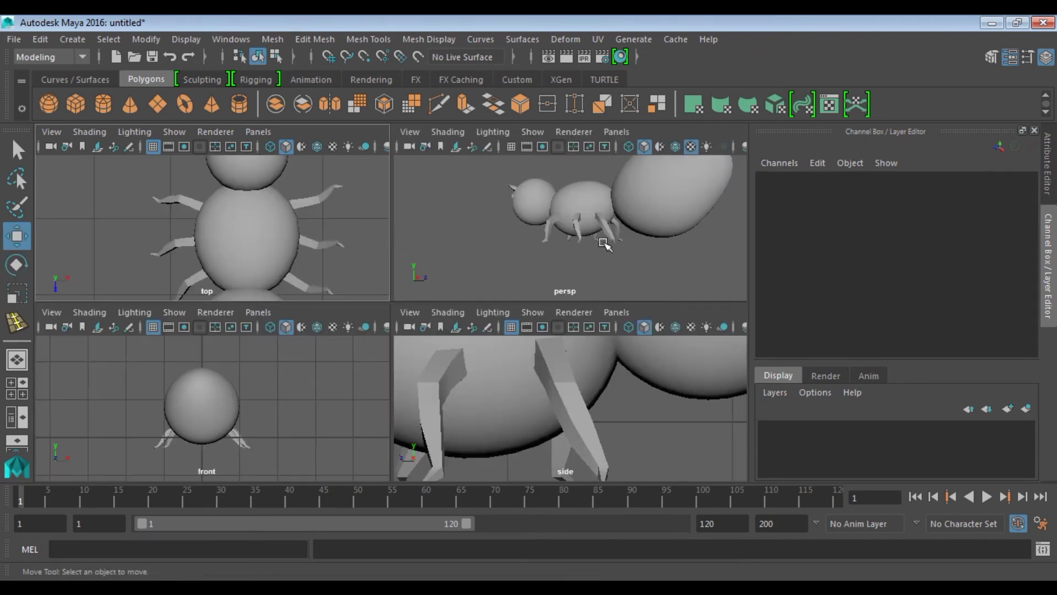
Step: In the full-size perspective view, scale the thorax and abdomen narrower on X
key("space")
scroll(527, 382, "down", 3)
mouse_move(528, 381)
left_mouse_down("alt")
mouse_move(371, 300)
mouse_move(438, 303)
left_mouse_up("alt")
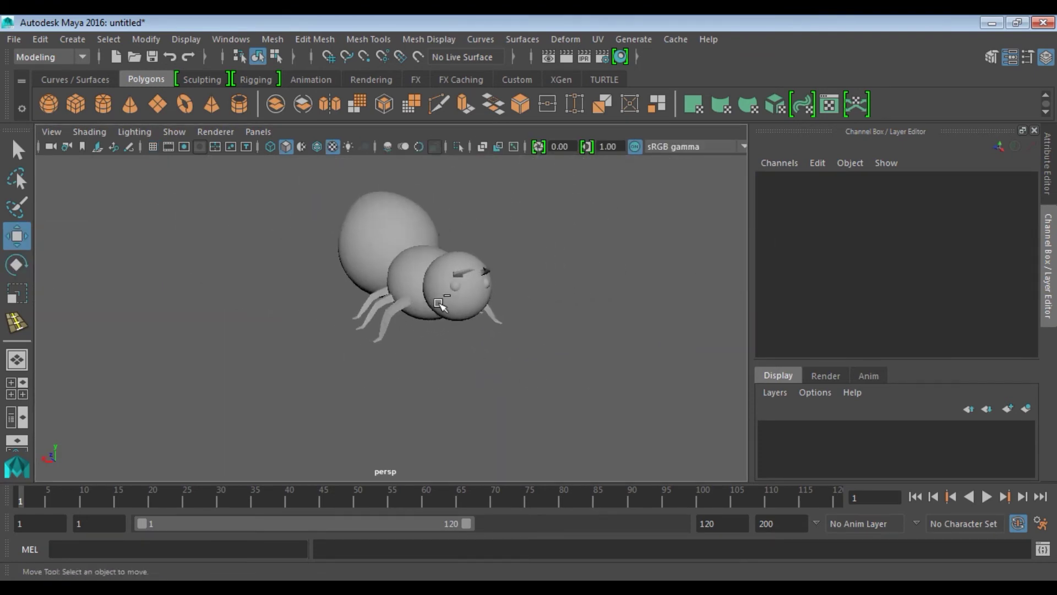
left_click_drag(298, 201, 574, 385)
left_click(531, 299)
mouse_move(530, 299)
left_mouse_down("alt")
mouse_move(555, 309)
mouse_move(527, 326)
mouse_move(519, 354)
left_mouse_up("alt")
left_click(455, 346)
left_click_drag(456, 347, 363, 365, "alt")
key("e")
key("r")
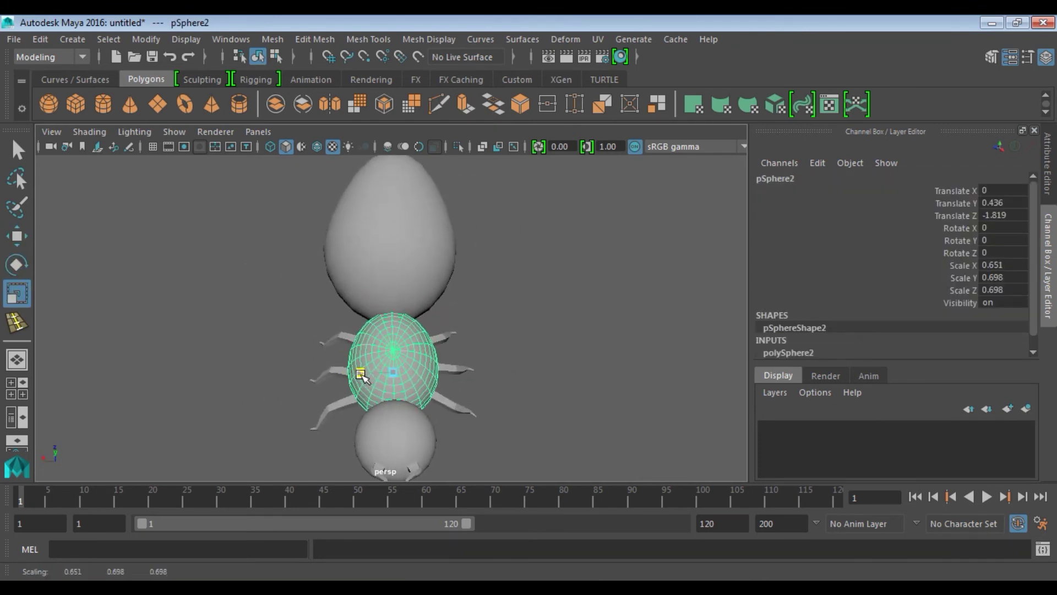
left_click(358, 247)
left_click_drag(359, 251, 386, 385)
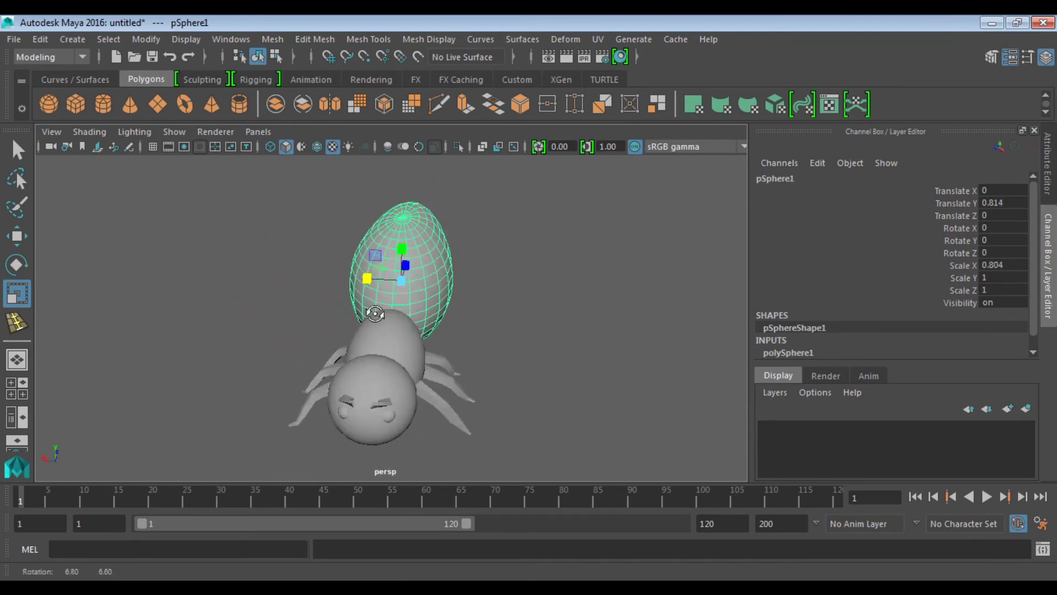
Step: Shrink the abdomen pSphere1 down to about 0.611, 0.761, 0.761 scale
left_click(397, 422)
left_click(342, 449)
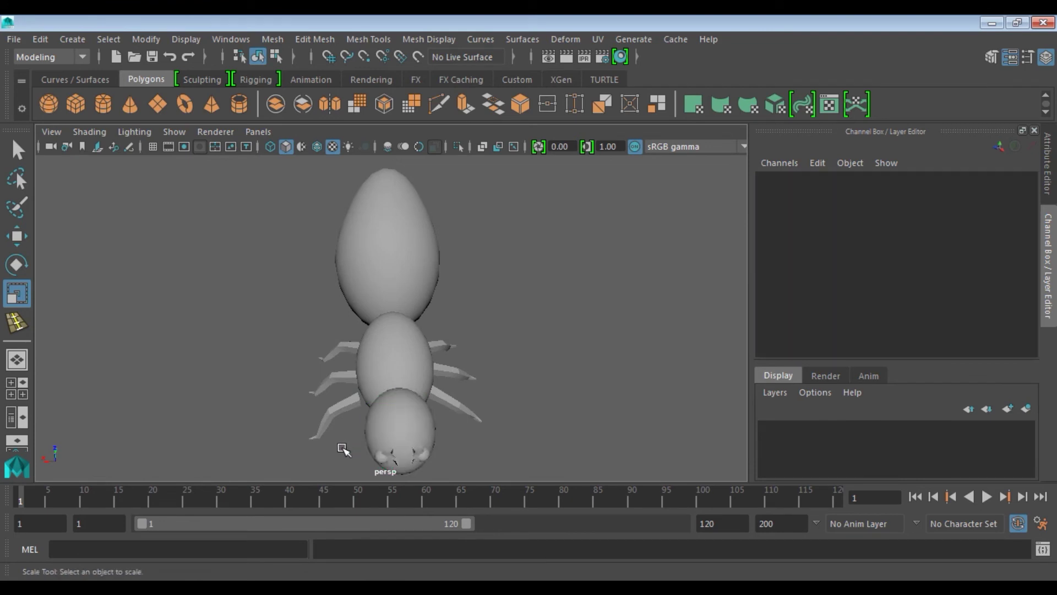
mouse_move(343, 449)
left_mouse_down("alt")
mouse_move(362, 284)
mouse_move(309, 325)
left_mouse_up("alt")
left_click(472, 295)
left_click_drag(465, 312, 455, 317)
key("w")
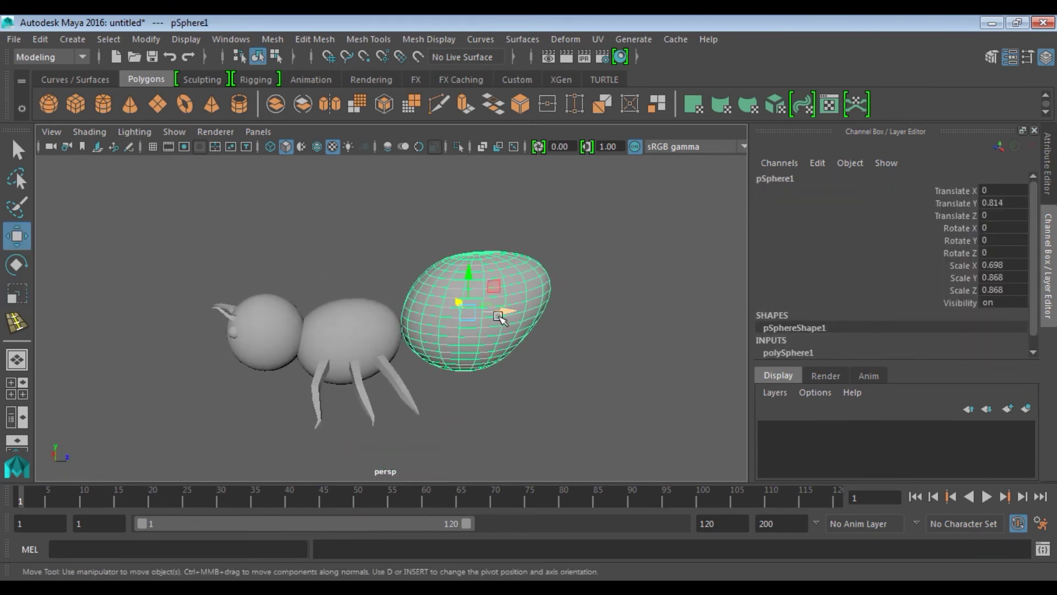
key("e")
key("r")
left_click_drag(468, 310, 683, 319)
key("w")
Step: Save the scene, then reselect the abdomen and bring up its right-click menu
left_click(385, 266)
mouse_move(385, 267)
left_mouse_down("alt")
mouse_move(406, 295)
mouse_move(431, 272)
mouse_move(319, 288)
left_mouse_up("alt")
key("ctrl+s")
key("Escape")
mouse_move(503, 264)
left_mouse_down("alt")
mouse_move(422, 363)
mouse_move(632, 309)
left_mouse_up("alt")
left_click(318, 269)
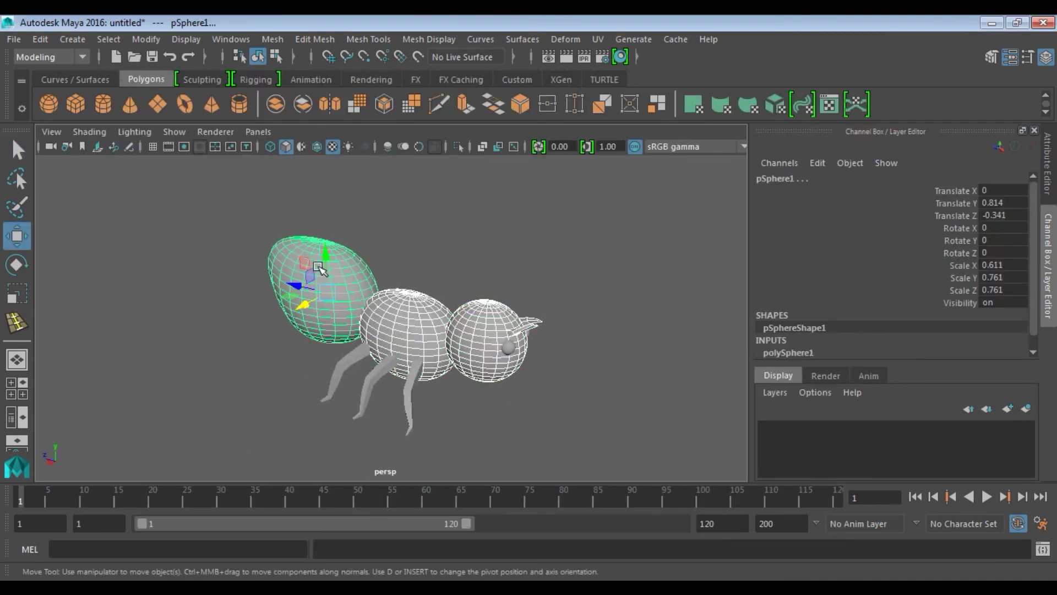
right_click(431, 340)
Step: Assign a new Lambert material, lambert2, to the abdomen and darken its colour toward black
left_click(419, 546)
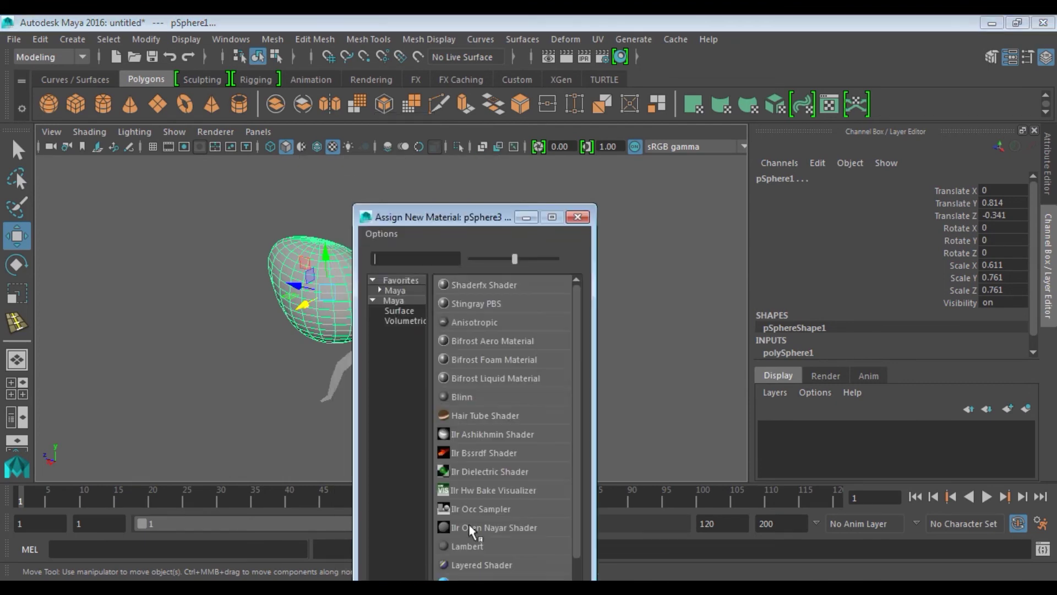
left_click_drag(488, 218, 495, 111)
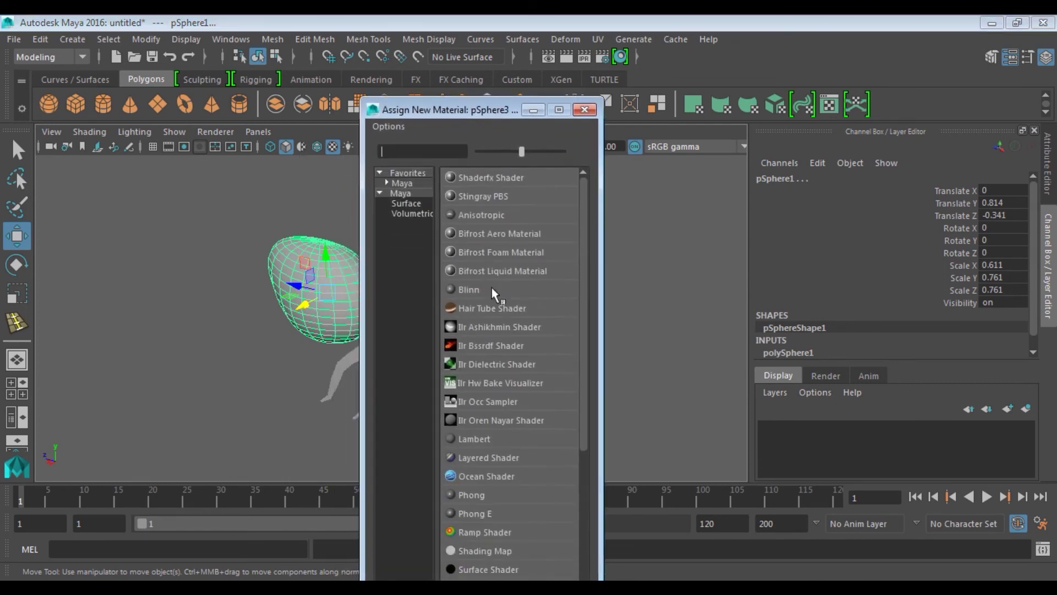
left_click(487, 439)
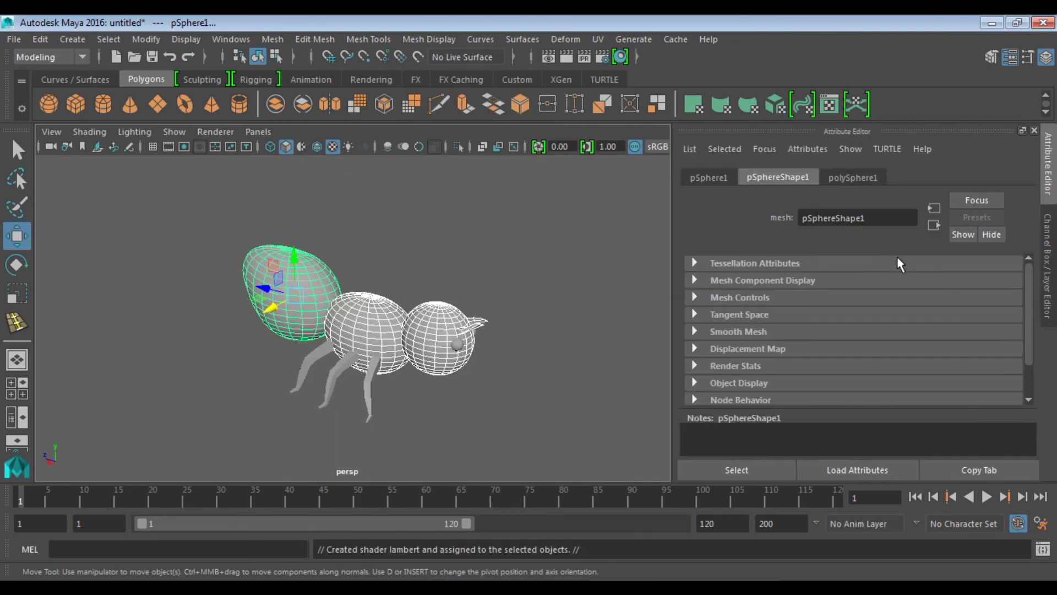
left_click(721, 179)
right_click_drag(415, 350, 353, 547)
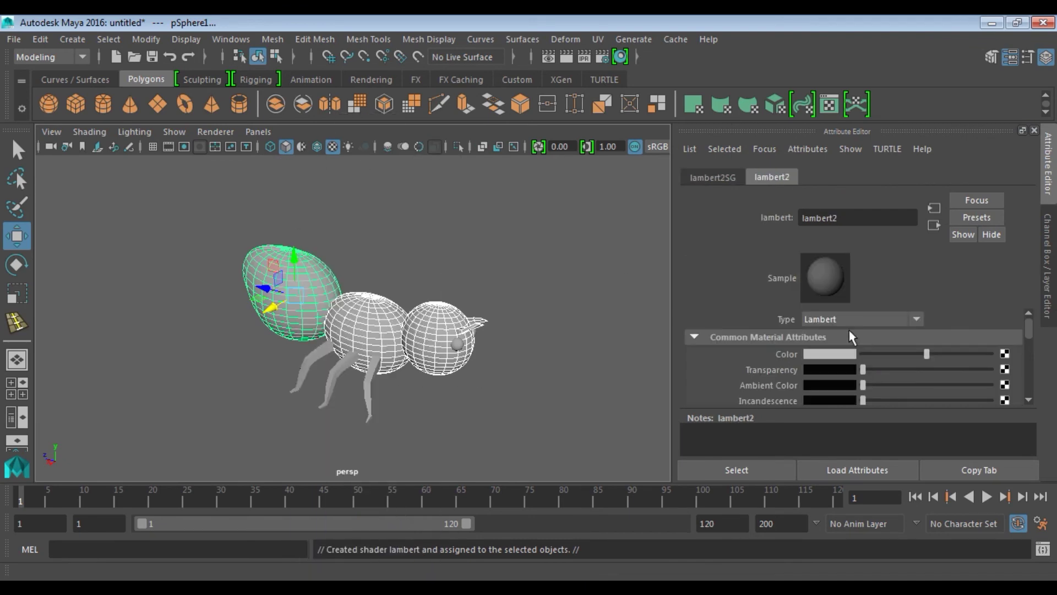
left_click_drag(912, 356, 868, 361)
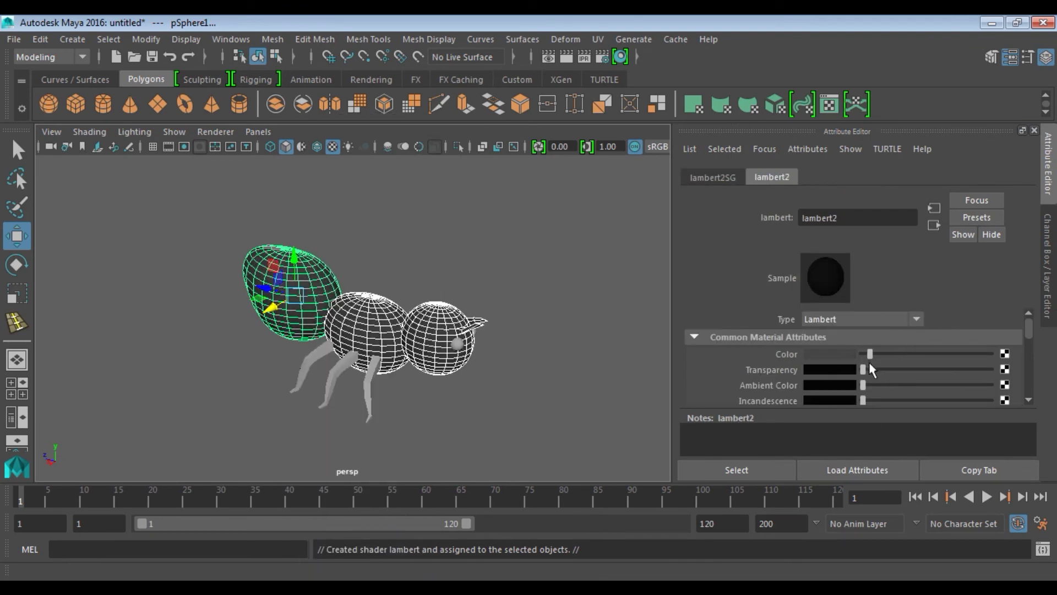
Step: Check the legs and give the eye sphere pSphere5 the existing lambert1 material
left_click(472, 307)
mouse_move(472, 307)
left_mouse_down("alt")
mouse_move(312, 288)
mouse_move(418, 311)
mouse_move(388, 367)
mouse_move(425, 300)
mouse_move(275, 356)
mouse_move(325, 388)
left_mouse_up("alt")
left_click(388, 367)
left_click(324, 388)
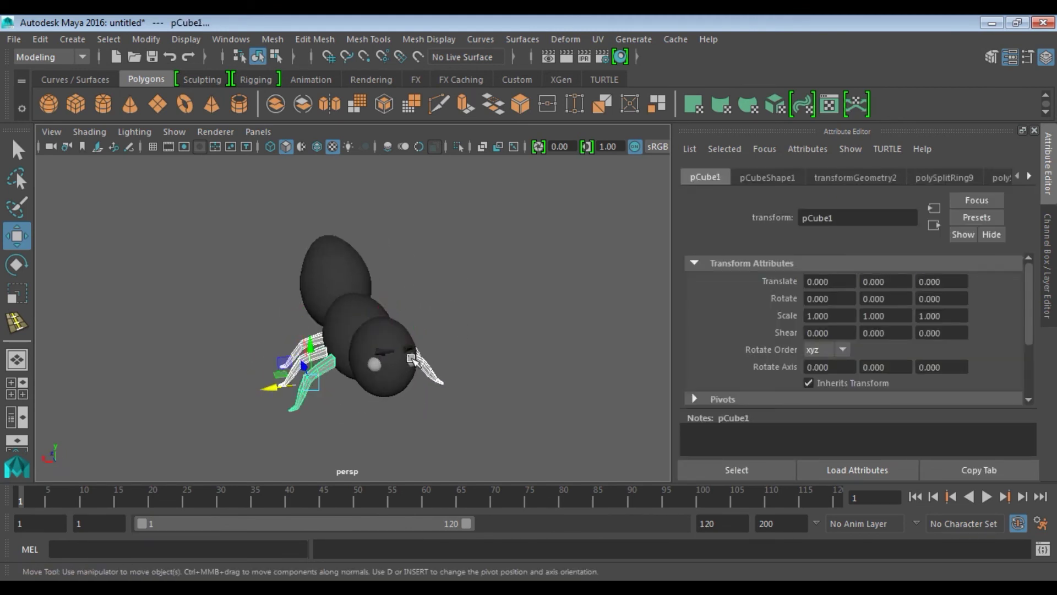
left_click(374, 363)
left_click_drag(380, 333, 538, 359, "alt")
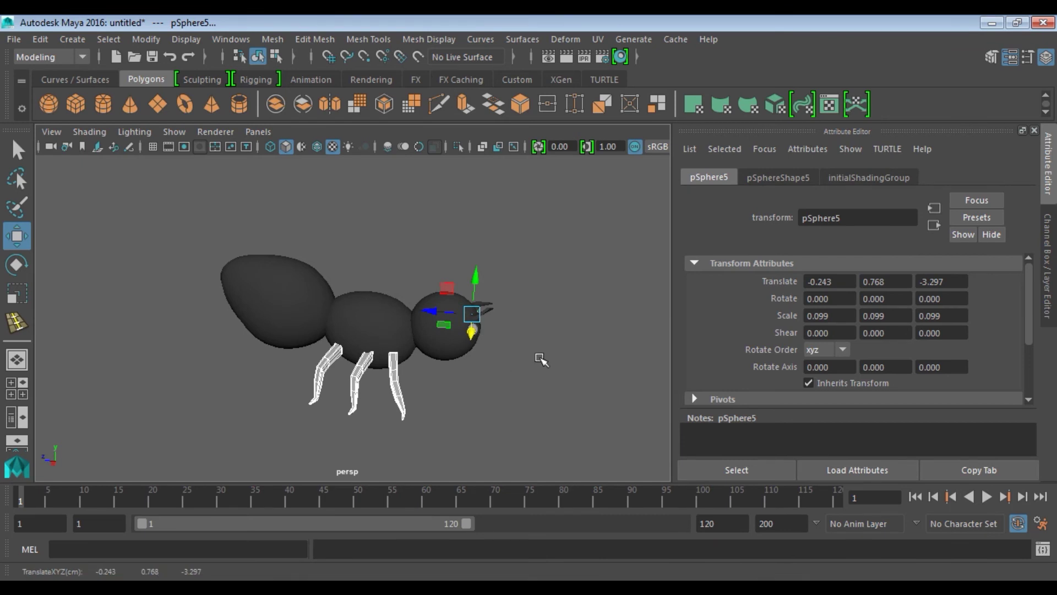
scroll(538, 359, "up", 5)
key("Left")
left_click_drag(596, 335, 631, 319, "alt")
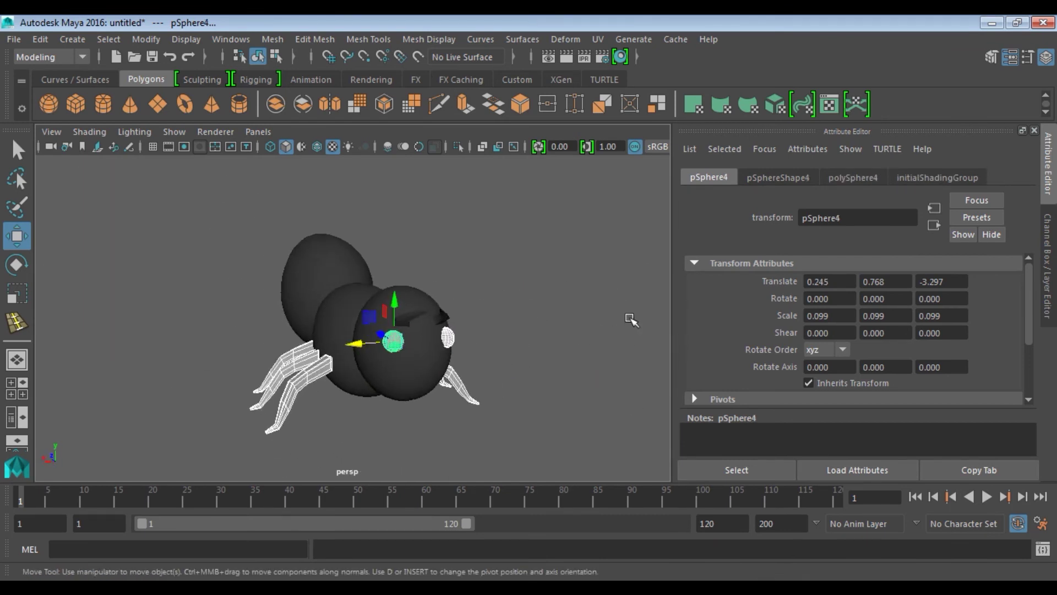
right_click(392, 344)
mouse_move(388, 576)
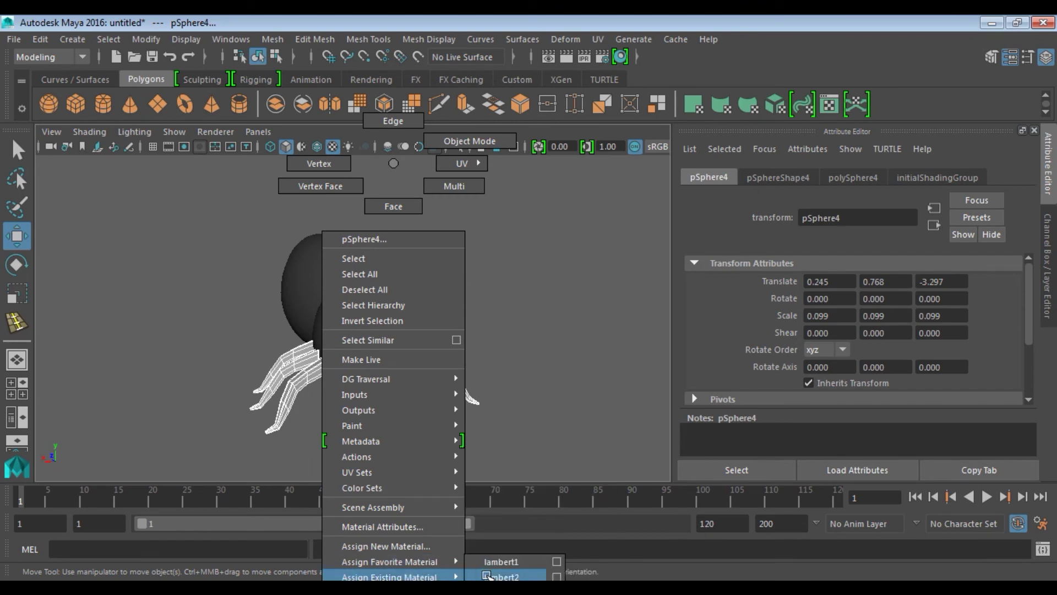
left_click(501, 562)
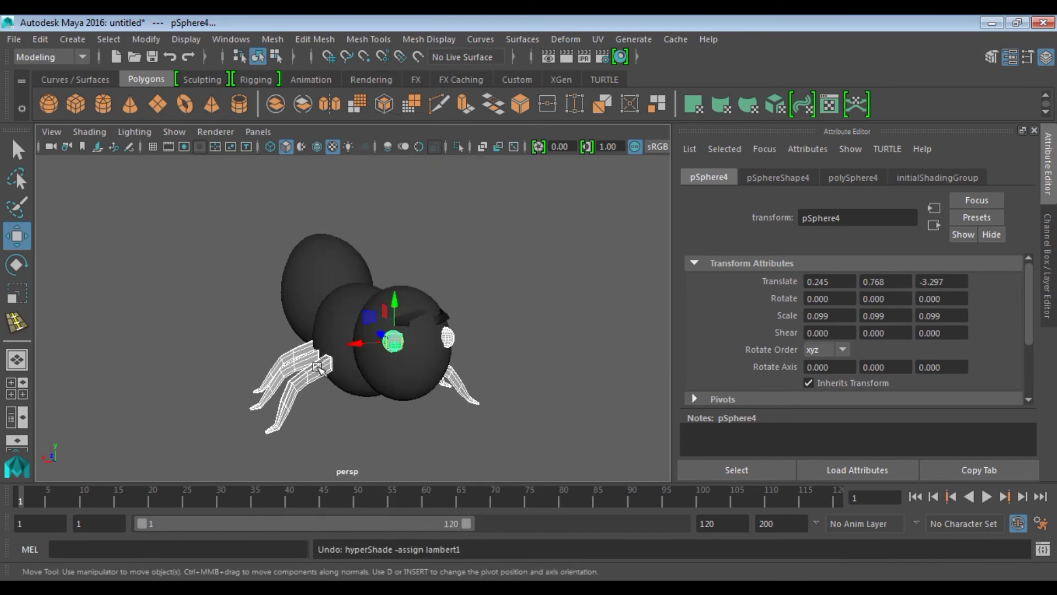
Step: Select the whole ant and set the material's Transparency to fully opaque
right_click_drag(330, 342, 336, 543)
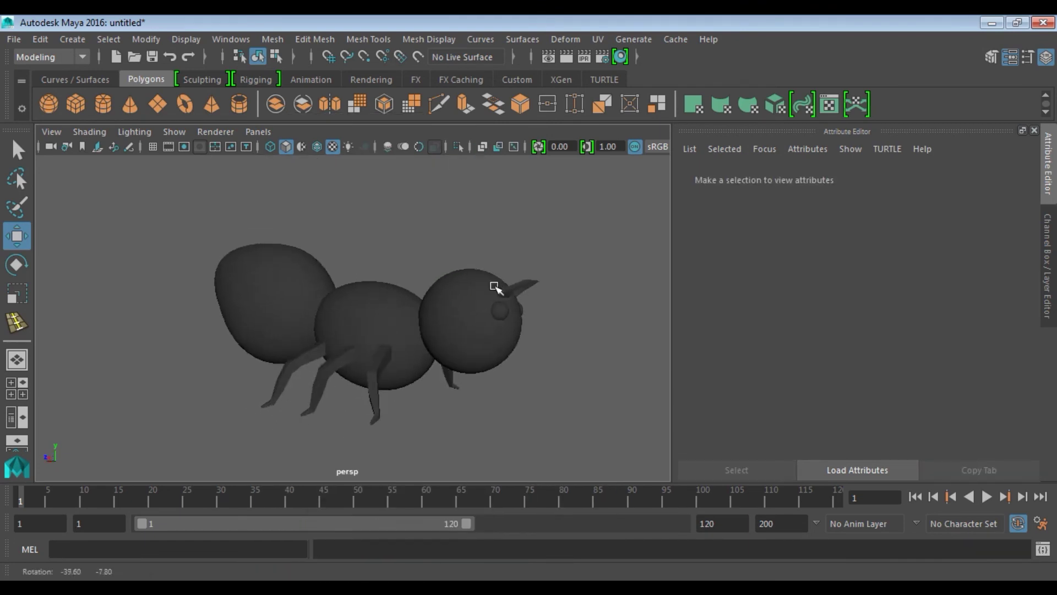
mouse_move(517, 262)
left_mouse_down("alt")
mouse_move(507, 307)
mouse_move(344, 312)
left_mouse_up("alt")
left_click_drag(231, 242, 385, 397)
mouse_move(385, 330)
right_mouse_down()
mouse_move(419, 366)
mouse_move(424, 546)
right_mouse_up()
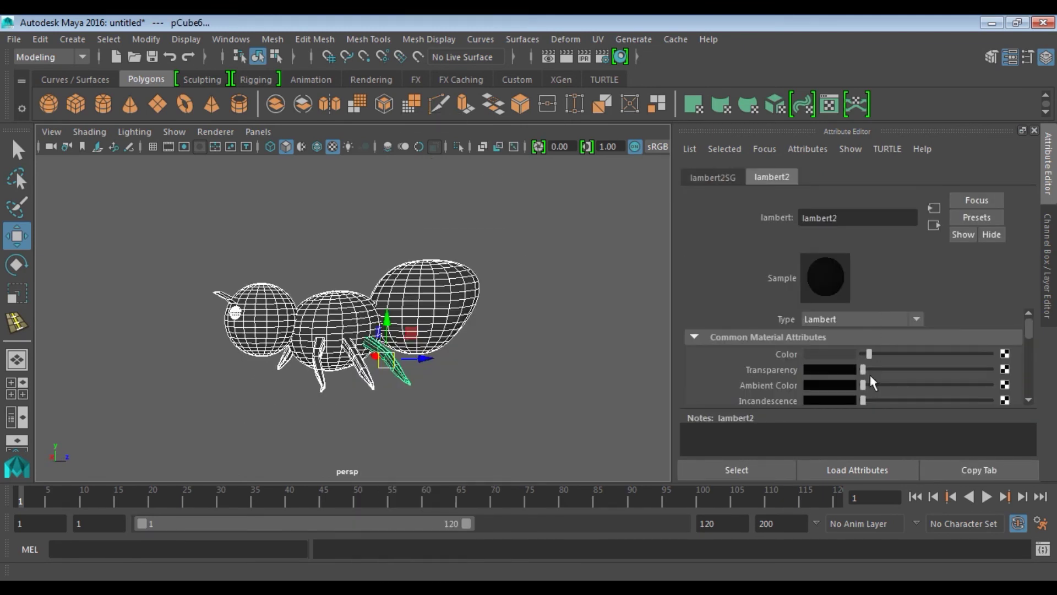
left_click_drag(868, 370, 857, 382)
left_click(382, 254)
left_click_drag(382, 254, 278, 274, "alt")
Step: Assign a new black Lambert material to the whole ant
left_click_drag(242, 209, 572, 391)
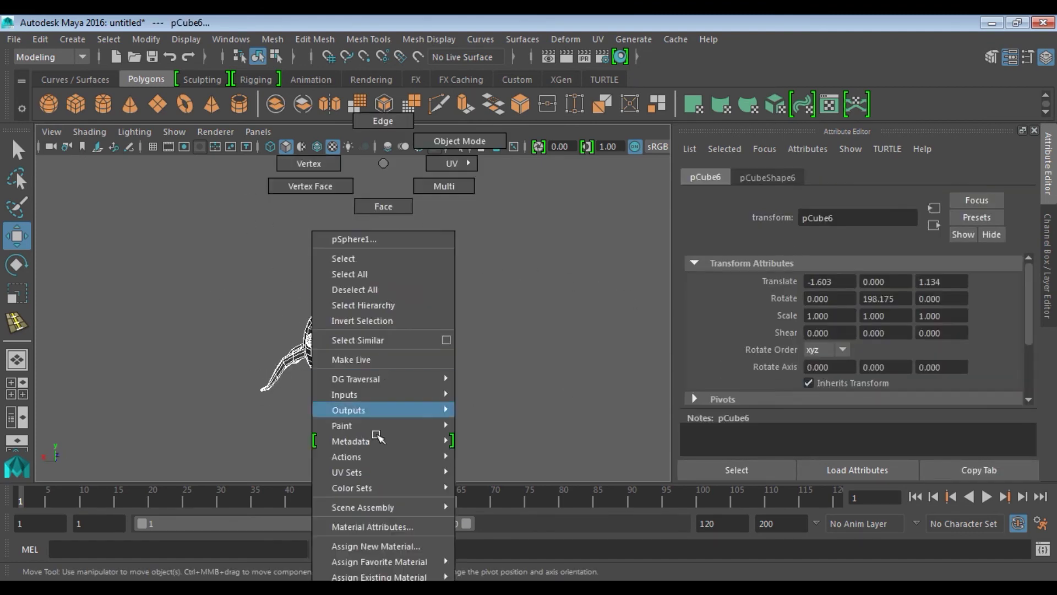
right_click_drag(374, 278, 389, 543)
left_click(578, 216)
mouse_move(360, 176)
right_mouse_down()
mouse_move(366, 504)
mouse_move(468, 562)
right_mouse_up()
scroll(810, 352, "down", 1)
left_click_drag(863, 353, 863, 353)
scroll(863, 354, "up", 2)
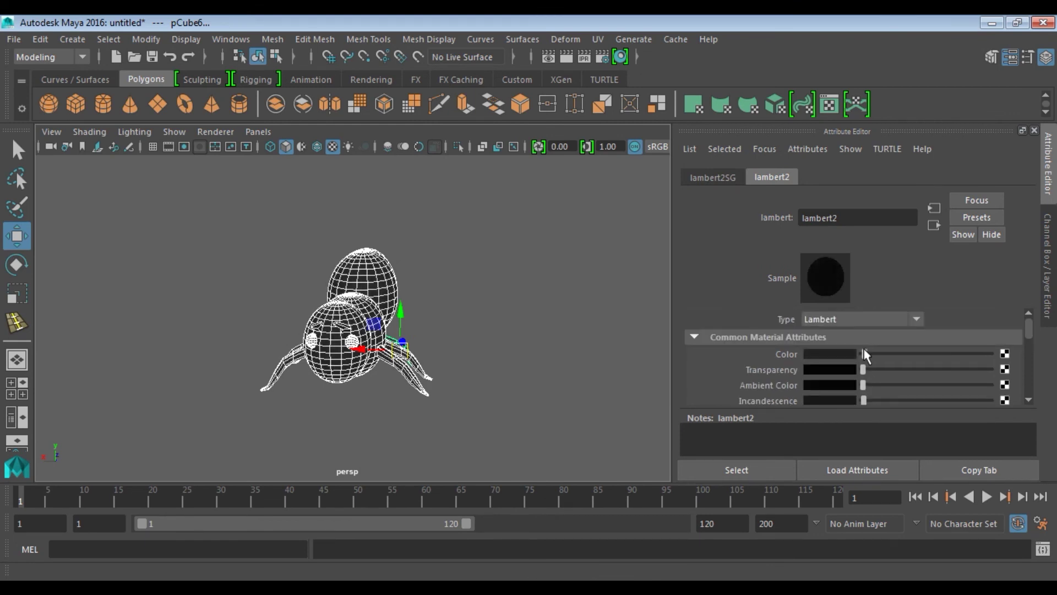
scroll(863, 352, "down", 1)
scroll(864, 351, "down", 1)
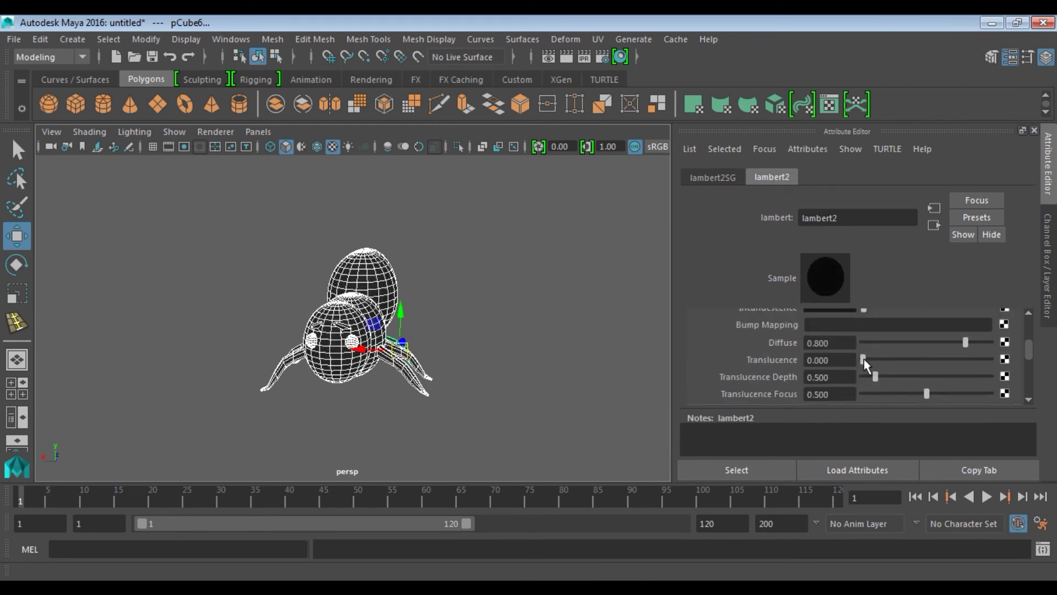
Step: Orbit around the ant to check its black shading from side and front
left_click(465, 295)
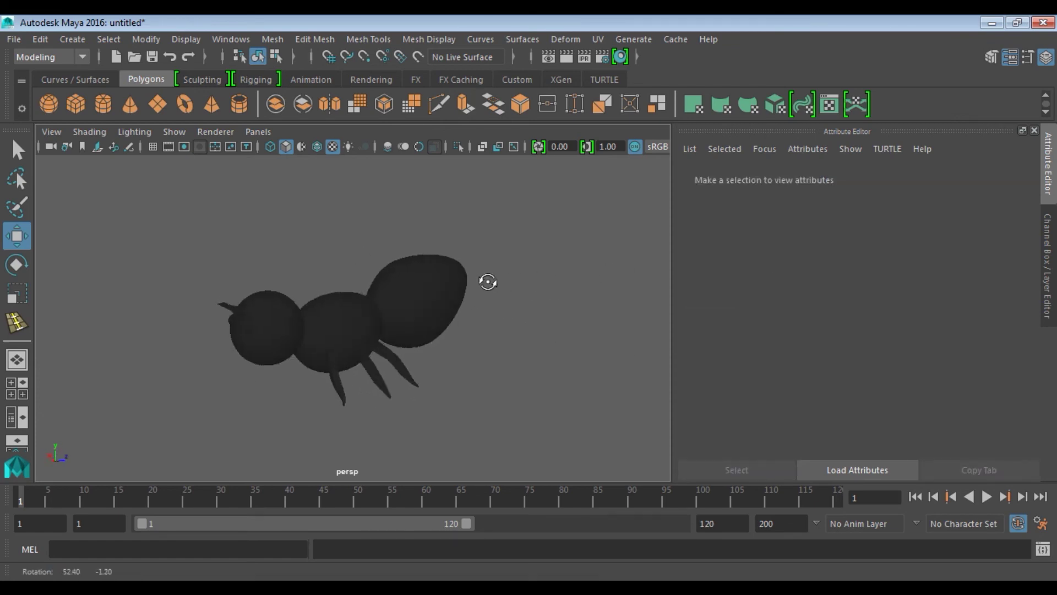
mouse_move(492, 311)
left_mouse_down("alt")
mouse_move(529, 309)
mouse_move(440, 350)
left_mouse_up("alt")
scroll(439, 350, "up", 3)
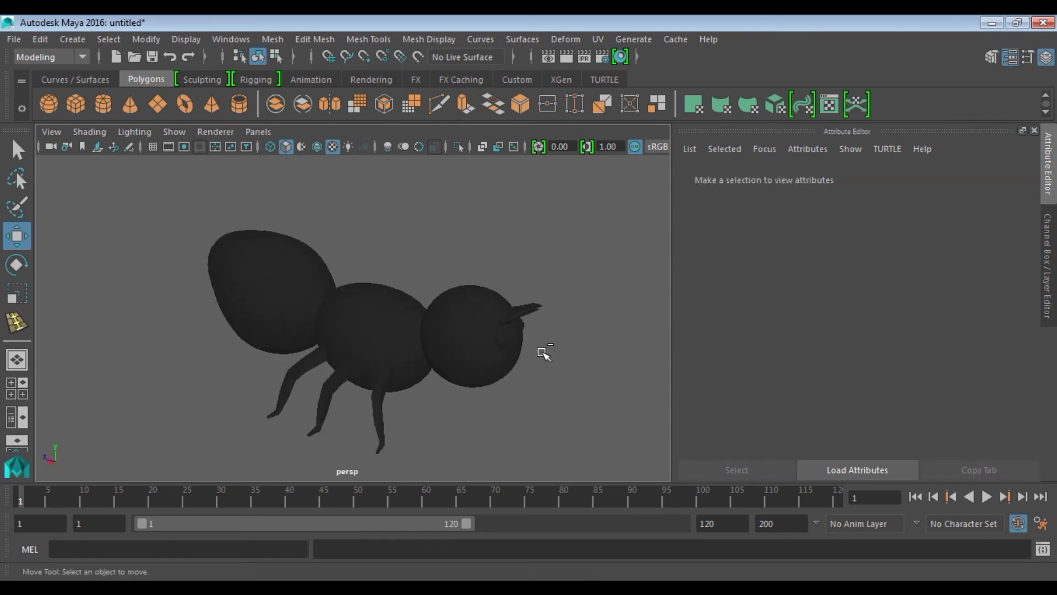
left_click(290, 273)
scroll(292, 275, "up", 2)
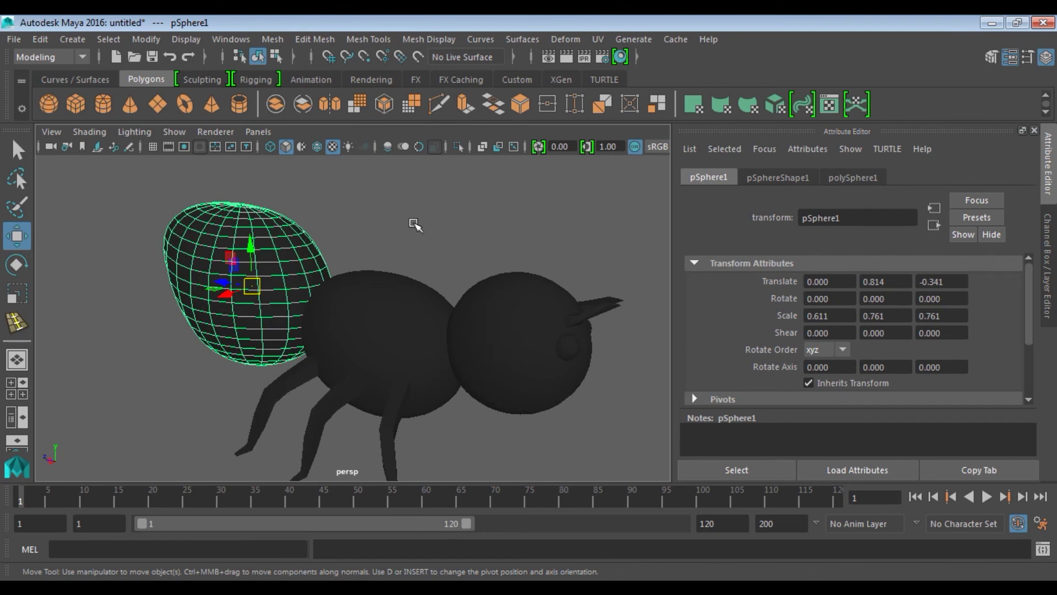
left_click(414, 224)
left_click_drag(413, 271, 249, 290, "alt")
mouse_move(351, 279)
left_mouse_down("alt")
mouse_move(384, 354)
mouse_move(365, 342)
mouse_move(550, 323)
mouse_move(342, 319)
mouse_move(351, 324)
left_mouse_up("alt")
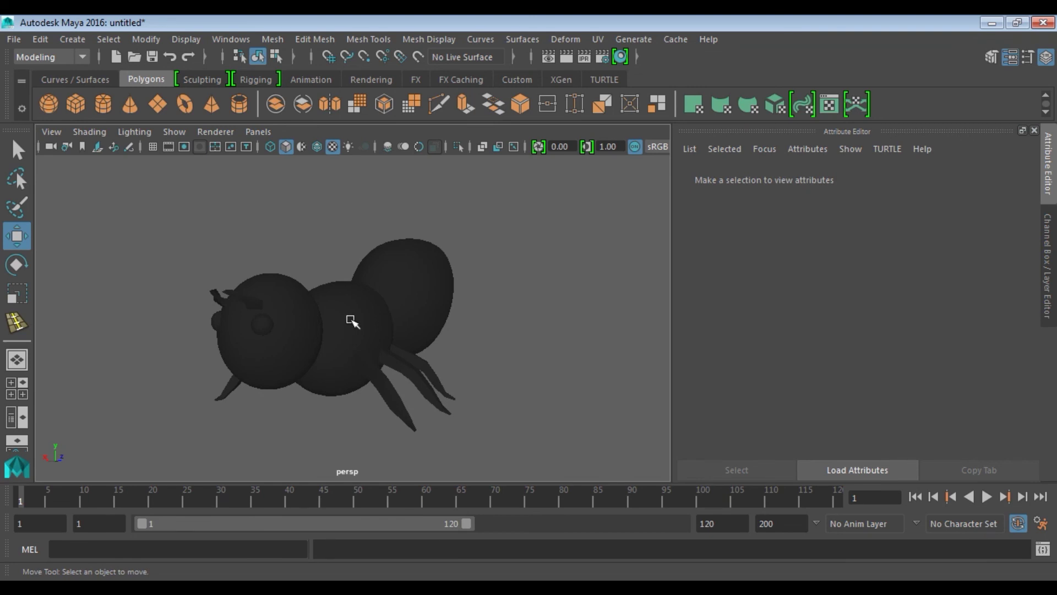
Step: Set Render Settings to render using TURTLE
left_click(602, 56)
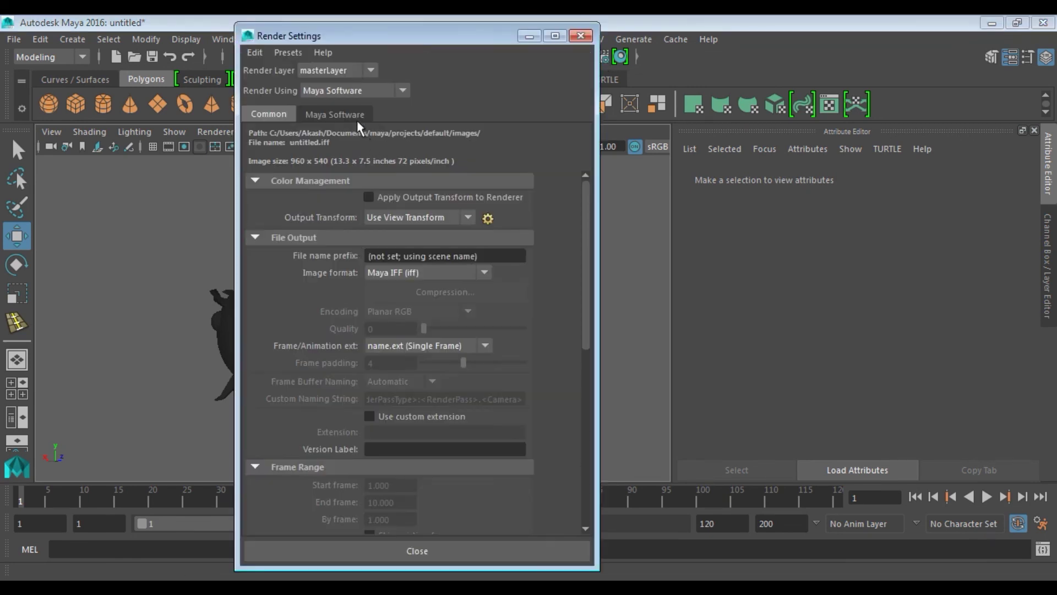
left_click(335, 92)
left_click(334, 168)
left_click(342, 92)
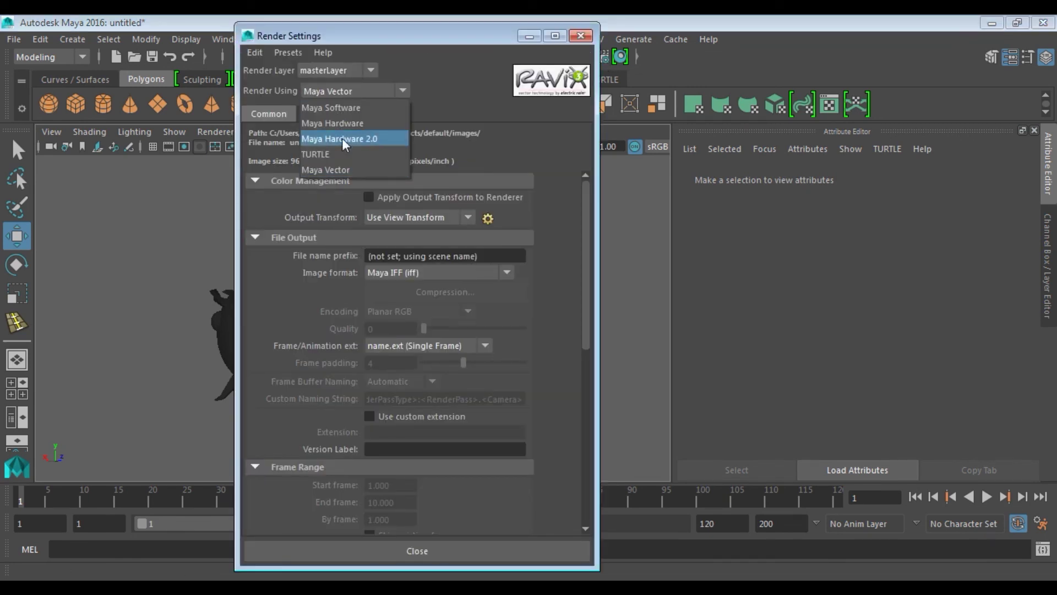
left_click(340, 153)
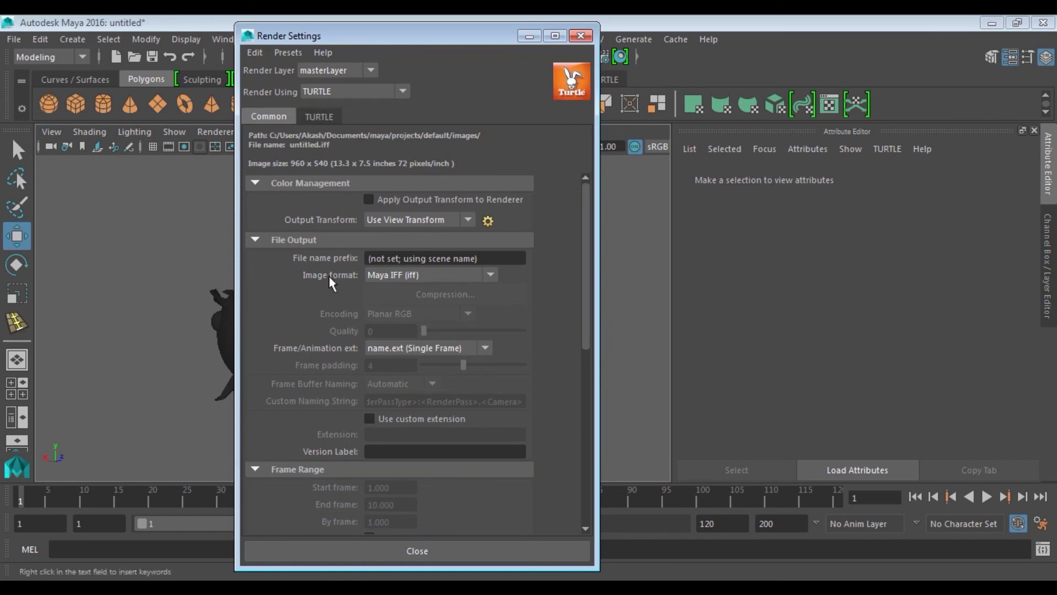
Step: Set the Image Size preset to 4k Square, 4096 × 4096 pixels
scroll(320, 264, "down", 3)
scroll(530, 337, "down", 7)
left_click(432, 362)
left_click(413, 439)
scroll(496, 314, "down", 1)
left_click(393, 416)
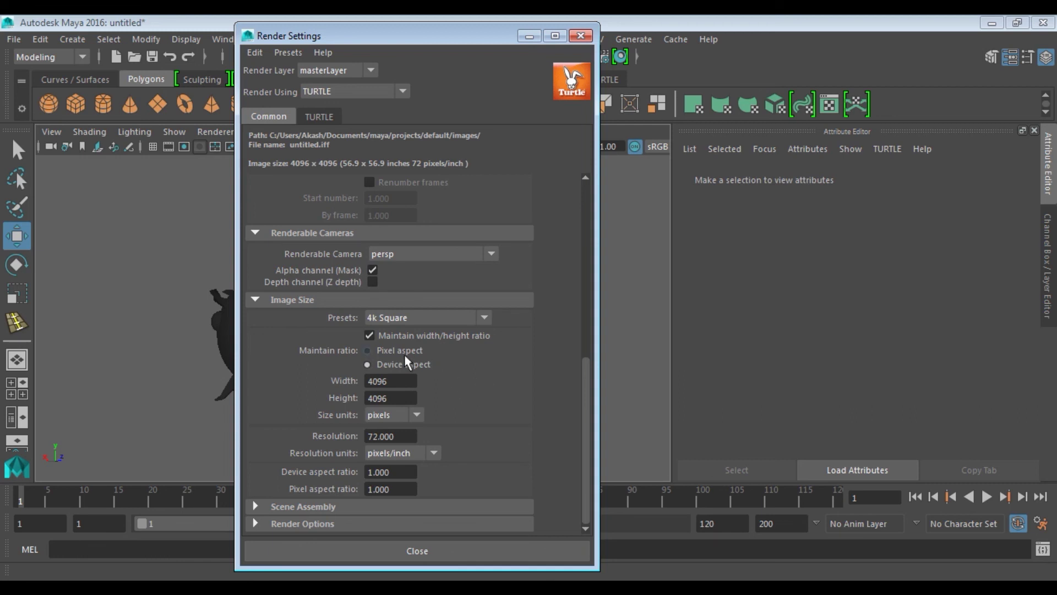
scroll(389, 190, "up", 2)
Step: Review TURTLE's Ray Tracing, Prepass, Global Illumination, Environment, Options and Baking settings, then close
left_click(319, 116)
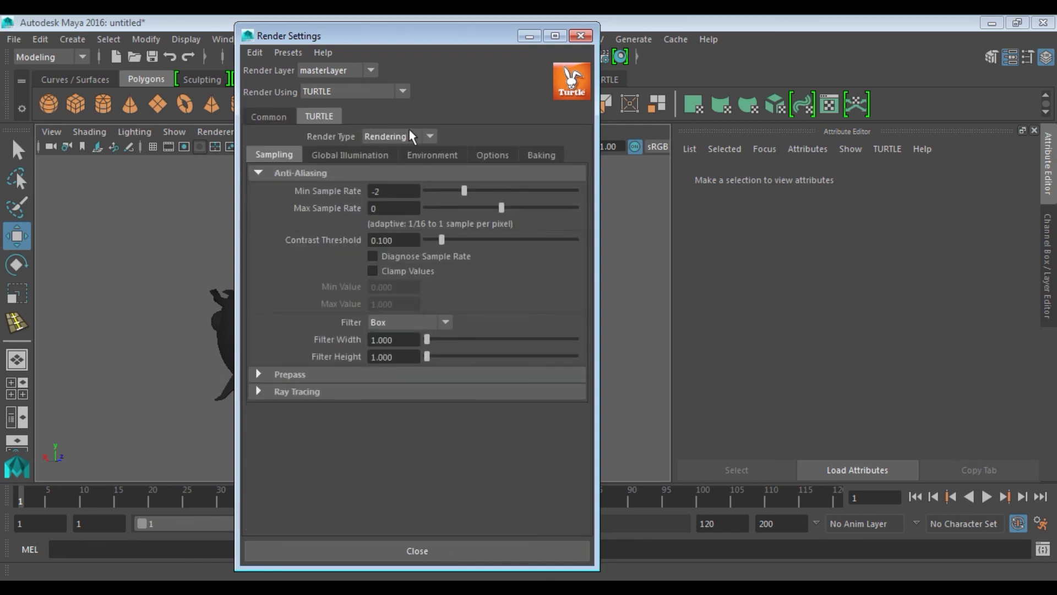
left_click(275, 390)
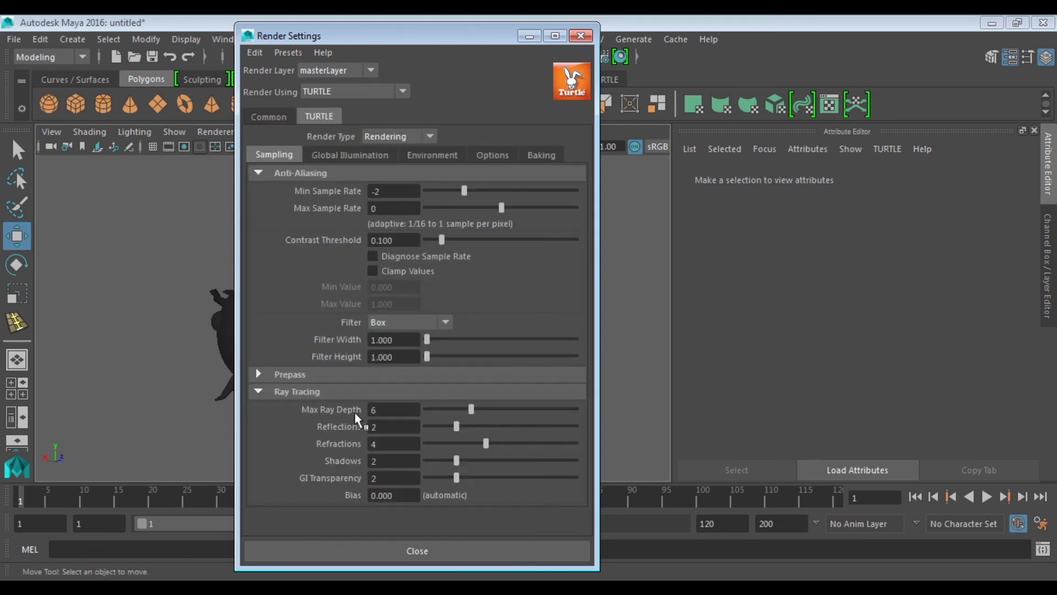
left_click(258, 375)
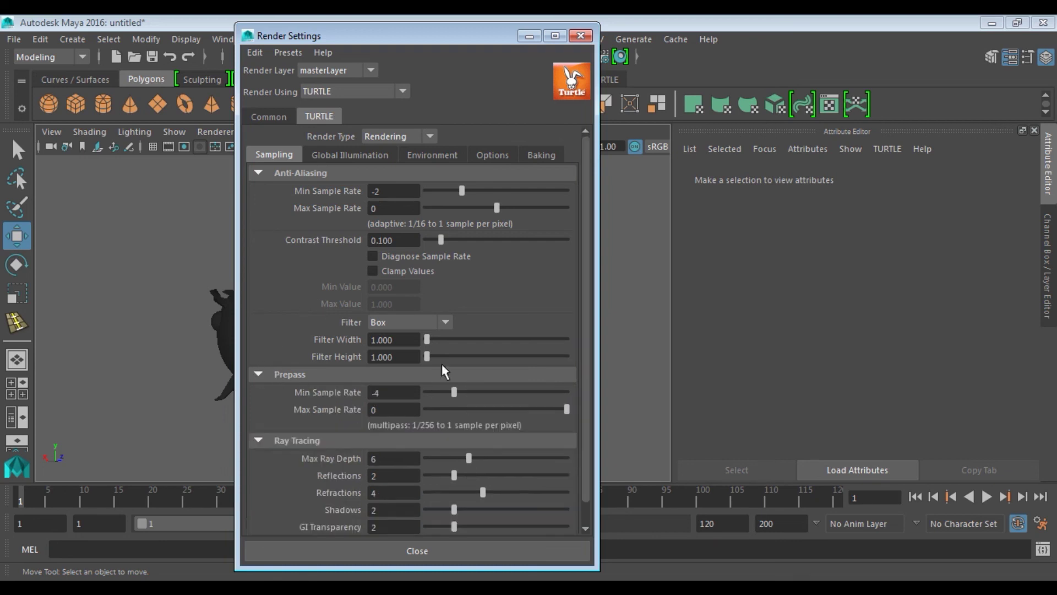
left_click(364, 155)
left_click(441, 154)
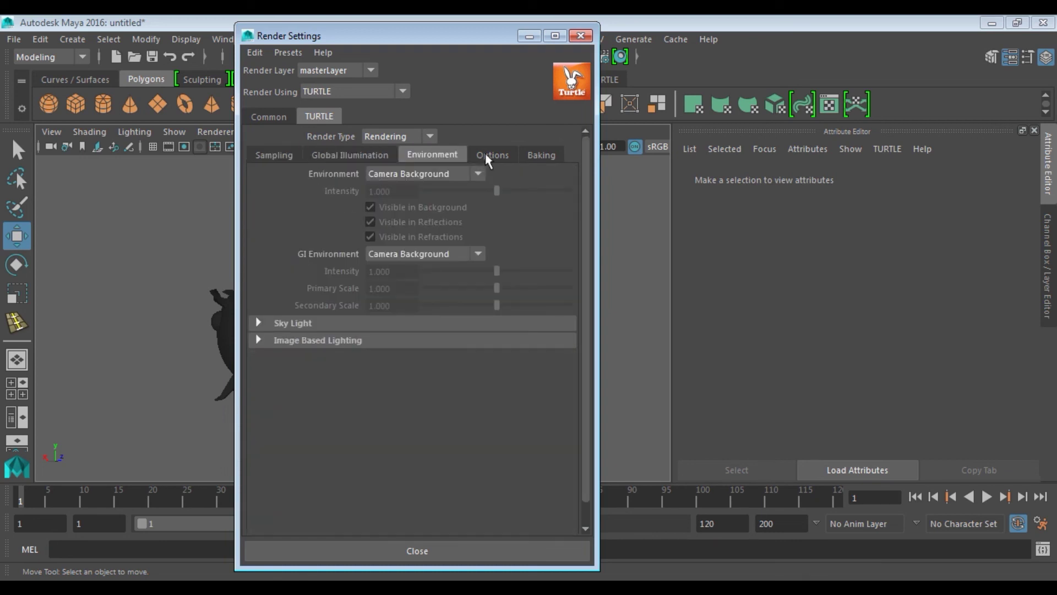
left_click(485, 155)
left_click(539, 155)
left_click(580, 36)
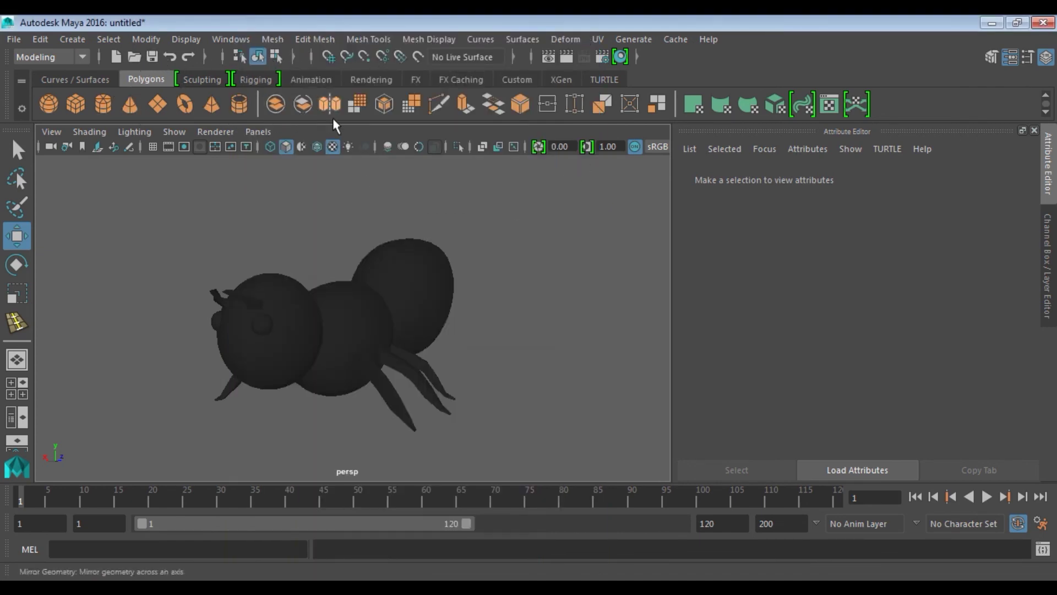
Step: Create plane pPlane1, scale it to 14.35 and lower it to Translate Y -0.263
left_click(158, 104)
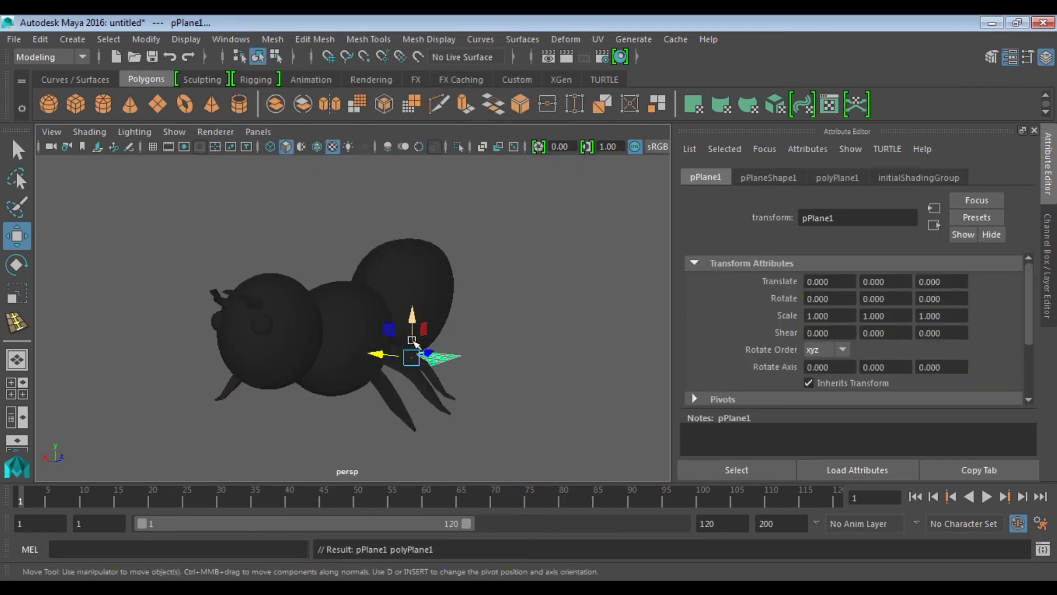
key("e")
key("r")
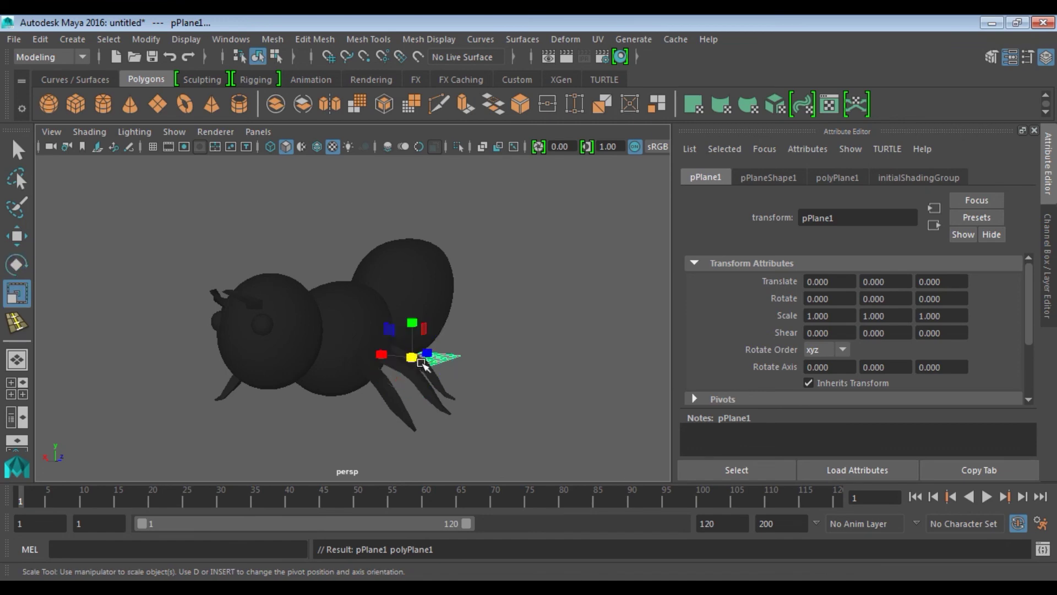
left_click_drag(416, 362, 725, 297)
key("ctrl+a")
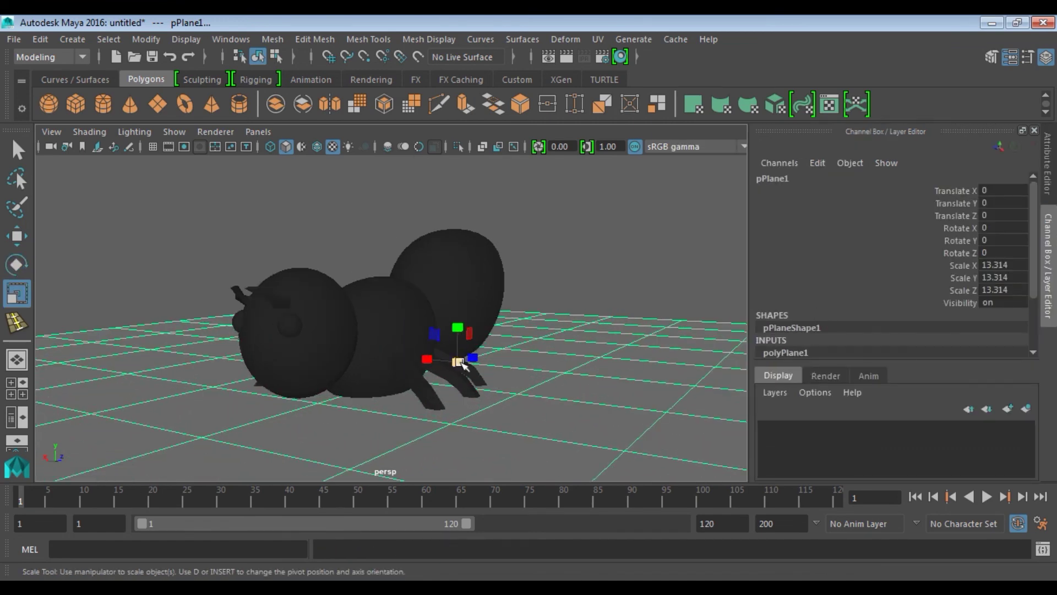
left_click_drag(457, 361, 527, 359)
key("w")
left_click_drag(459, 331, 465, 347)
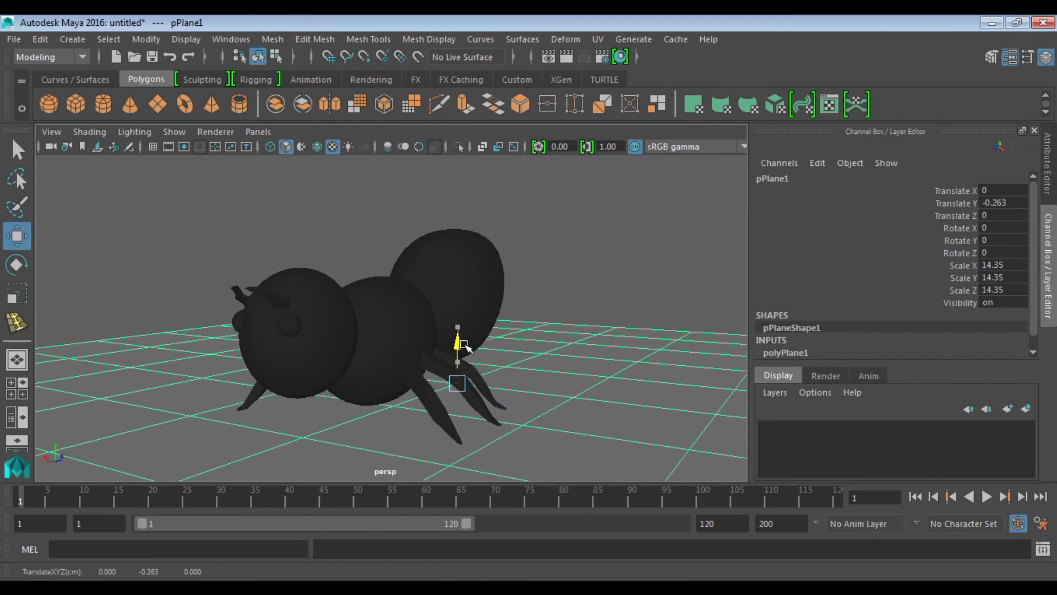
left_click(637, 280)
mouse_move(637, 281)
left_mouse_down("alt")
mouse_move(467, 330)
mouse_move(538, 342)
mouse_move(527, 375)
mouse_move(536, 361)
left_mouse_up("alt")
key("space")
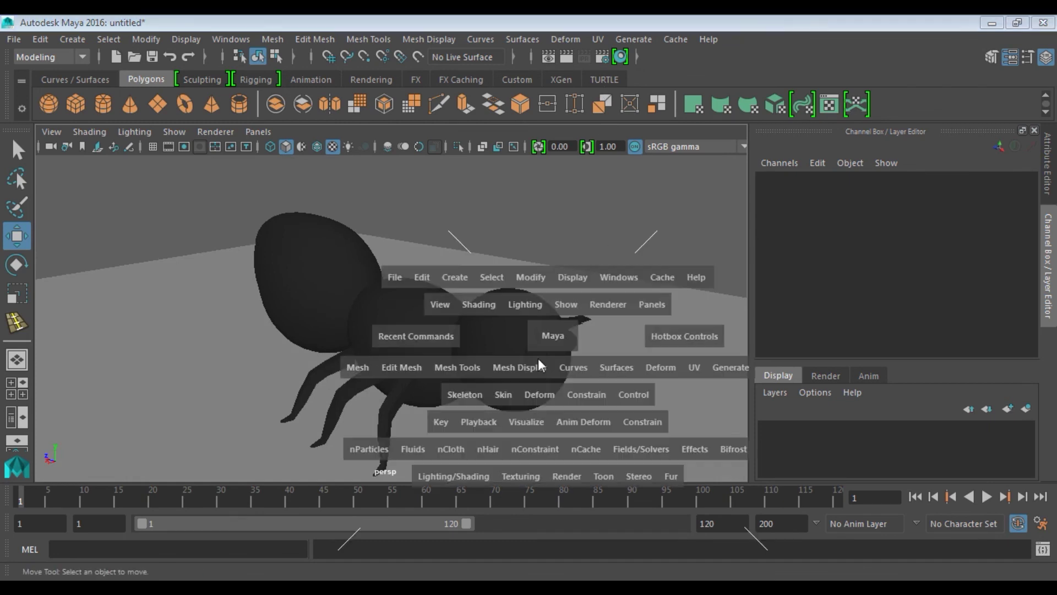
Step: Angle the perspective camera on the ant and render the current frame with TURTLE
left_click_drag(485, 370, 472, 309, "alt")
left_click(566, 57)
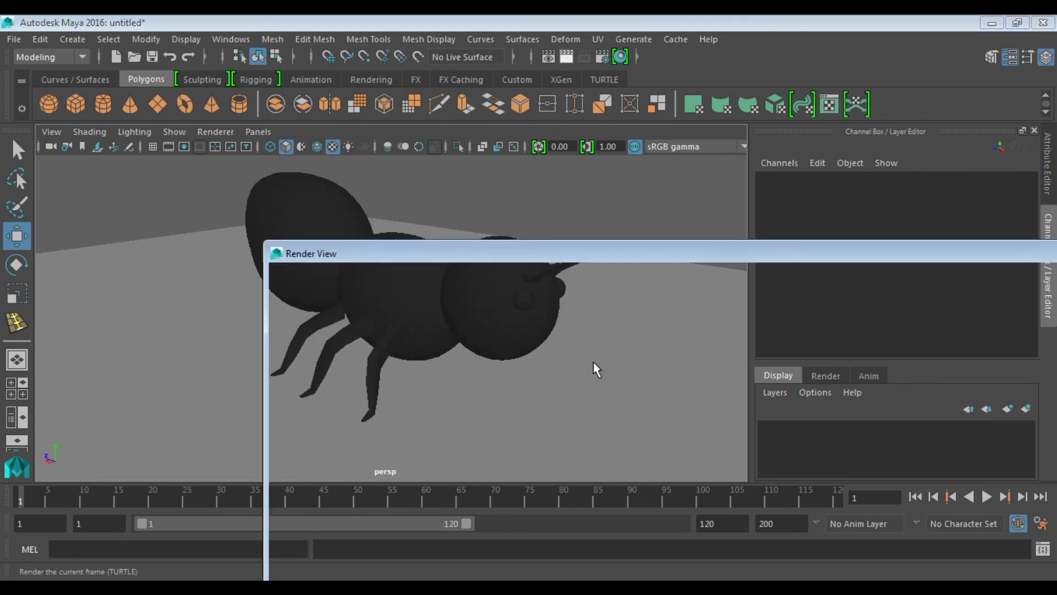